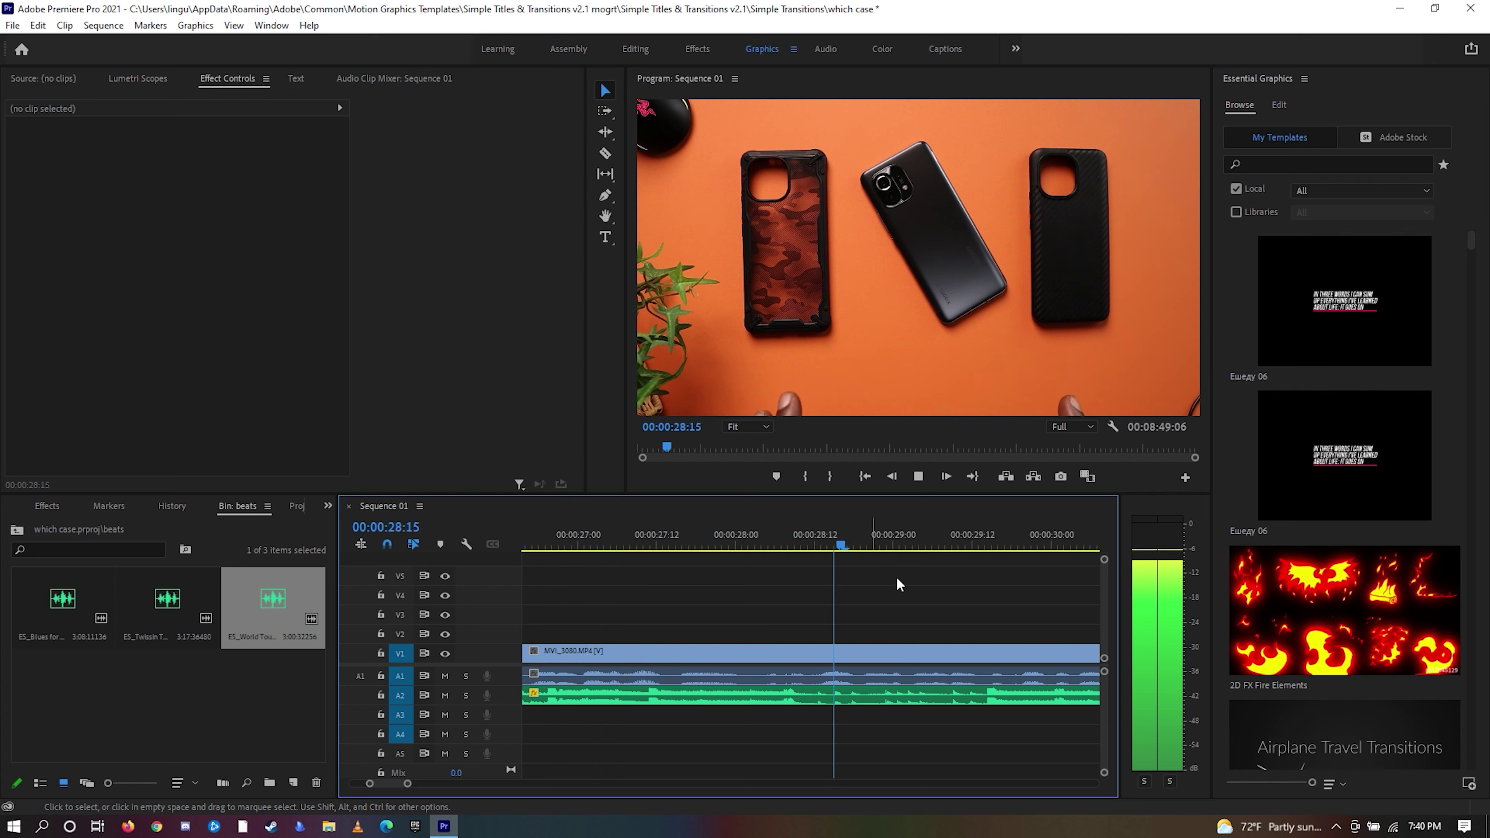
- Place the 1991-Draft-05 intro from the YT Channel Intros folder on track V3 at 00:00:39:00, where the opening footage ends
key(space)
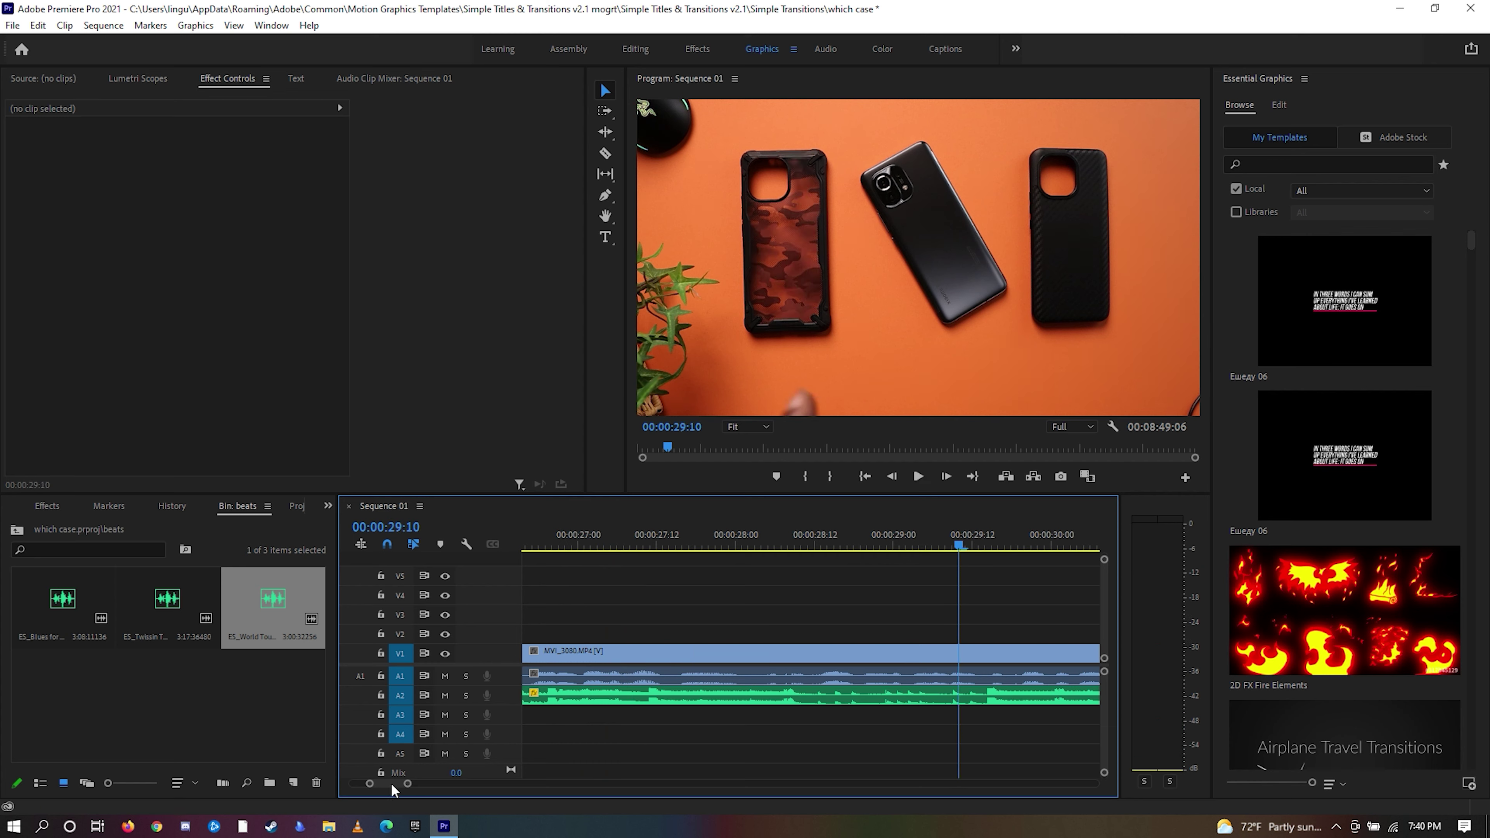
drag(391, 784, 397, 784)
drag(531, 546, 430, 561)
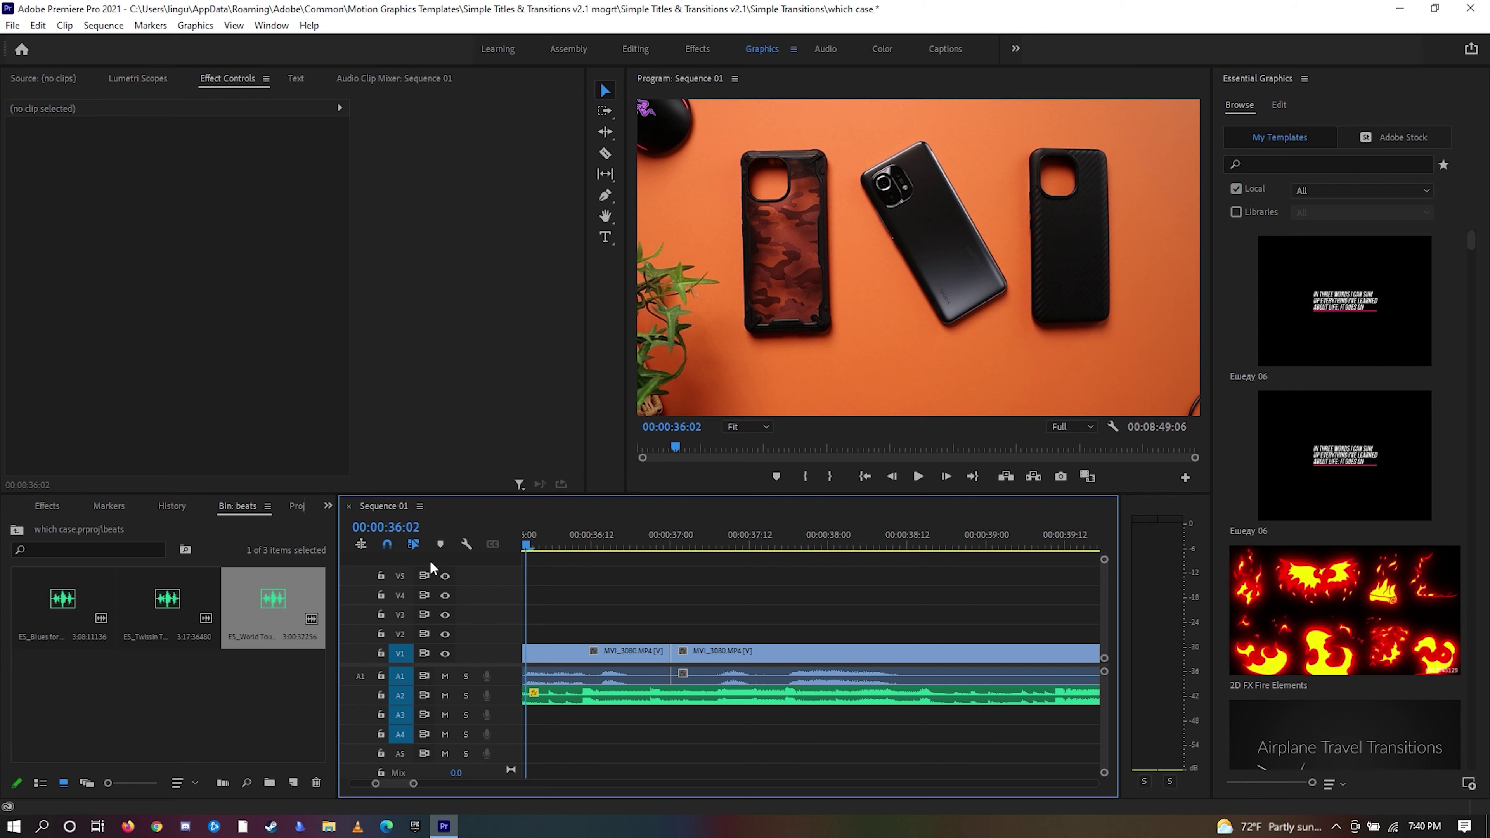
key(space)
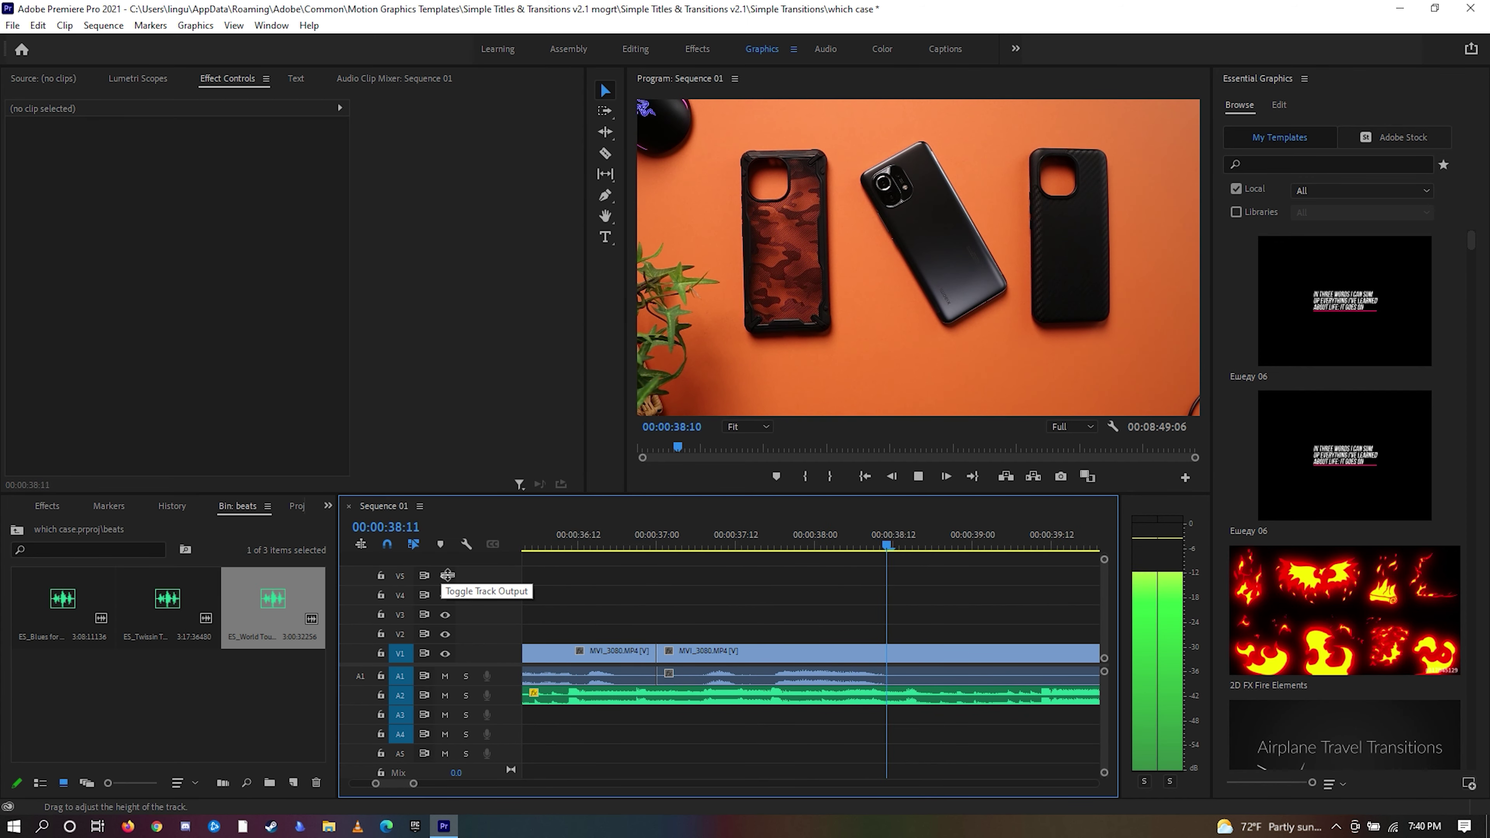
key(space)
click(329, 825)
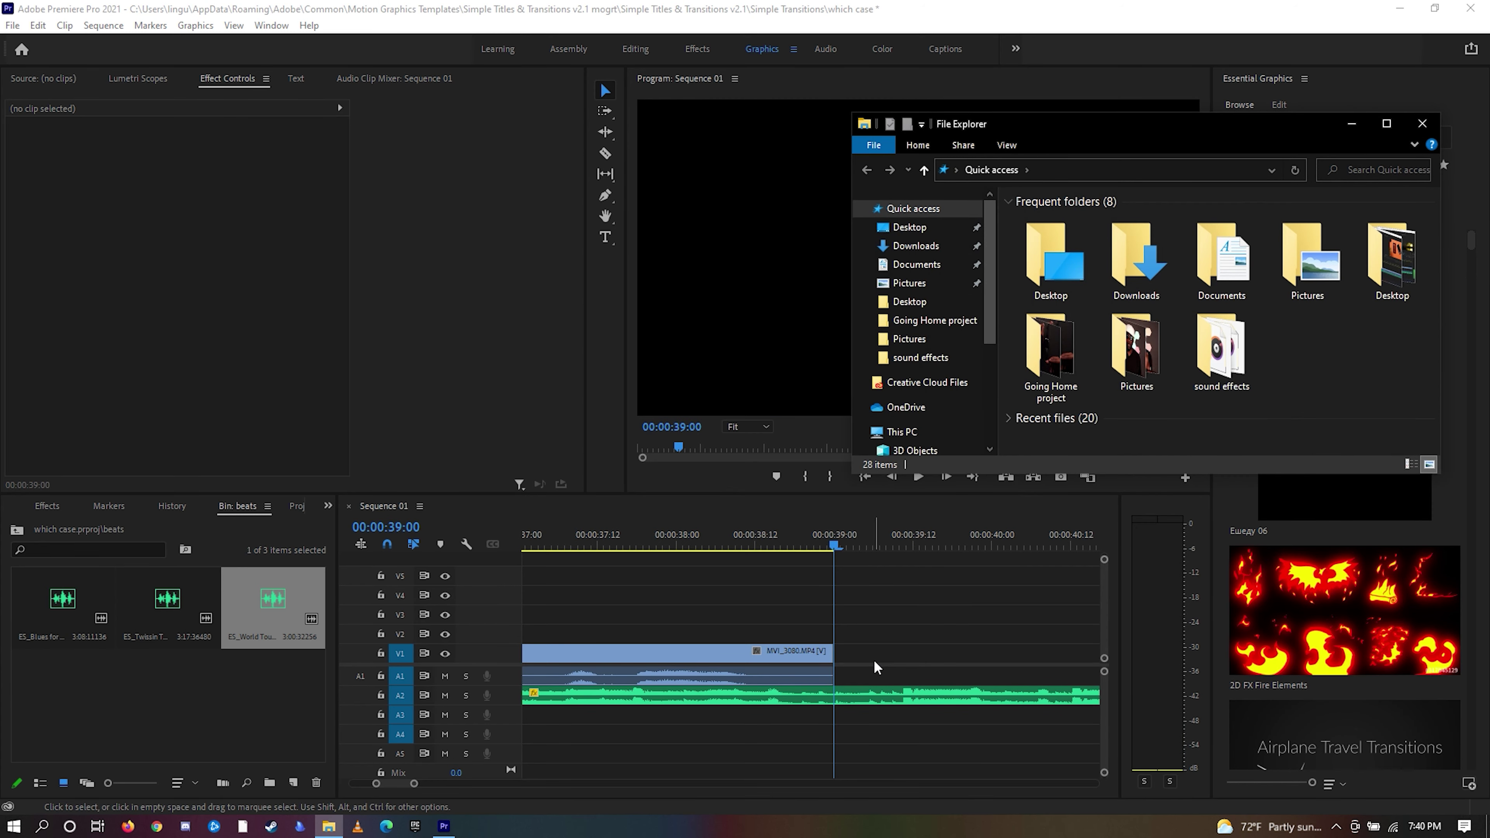
drag(1136, 243, 855, 630)
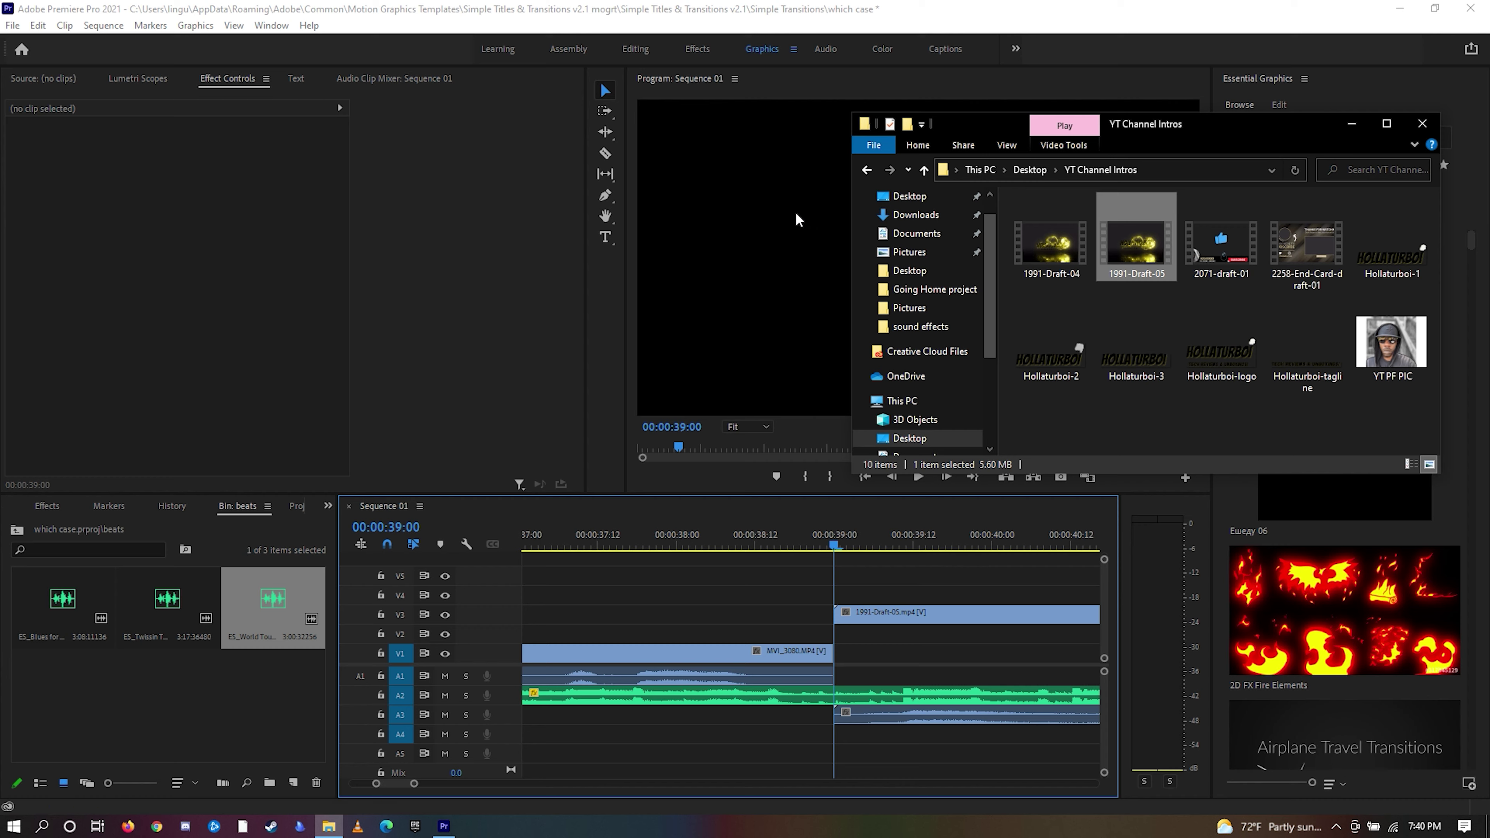
click(797, 222)
- Set the intro clip to the frame size, shift its start to 00:00:38:18 and play it back
right_click(887, 616)
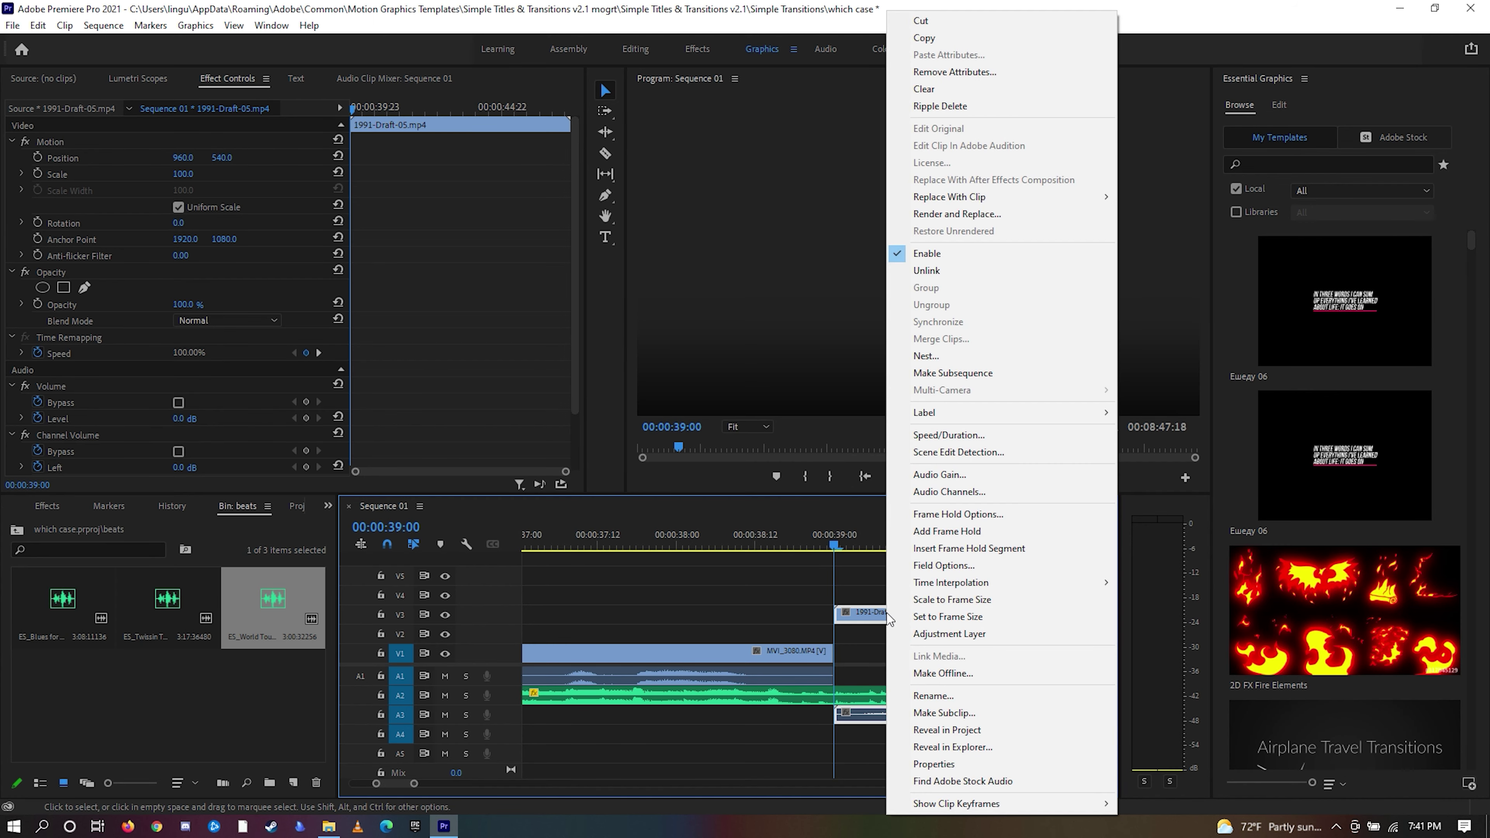
click(918, 616)
drag(835, 547, 792, 548)
key(space)
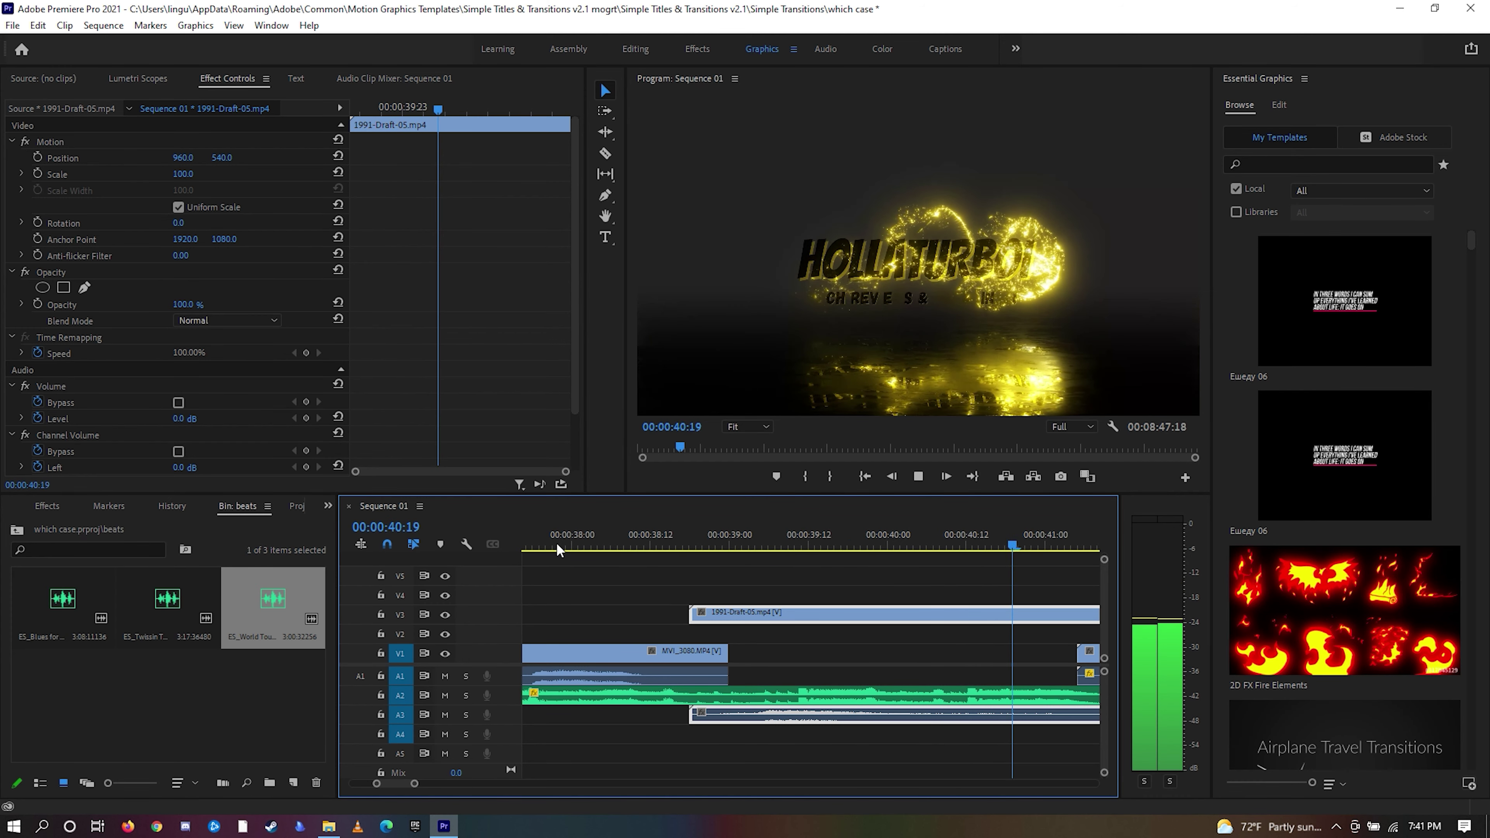
- Split the music clip on track A2 at 00:00:38:18 and at the end of the intro clip
click(690, 564)
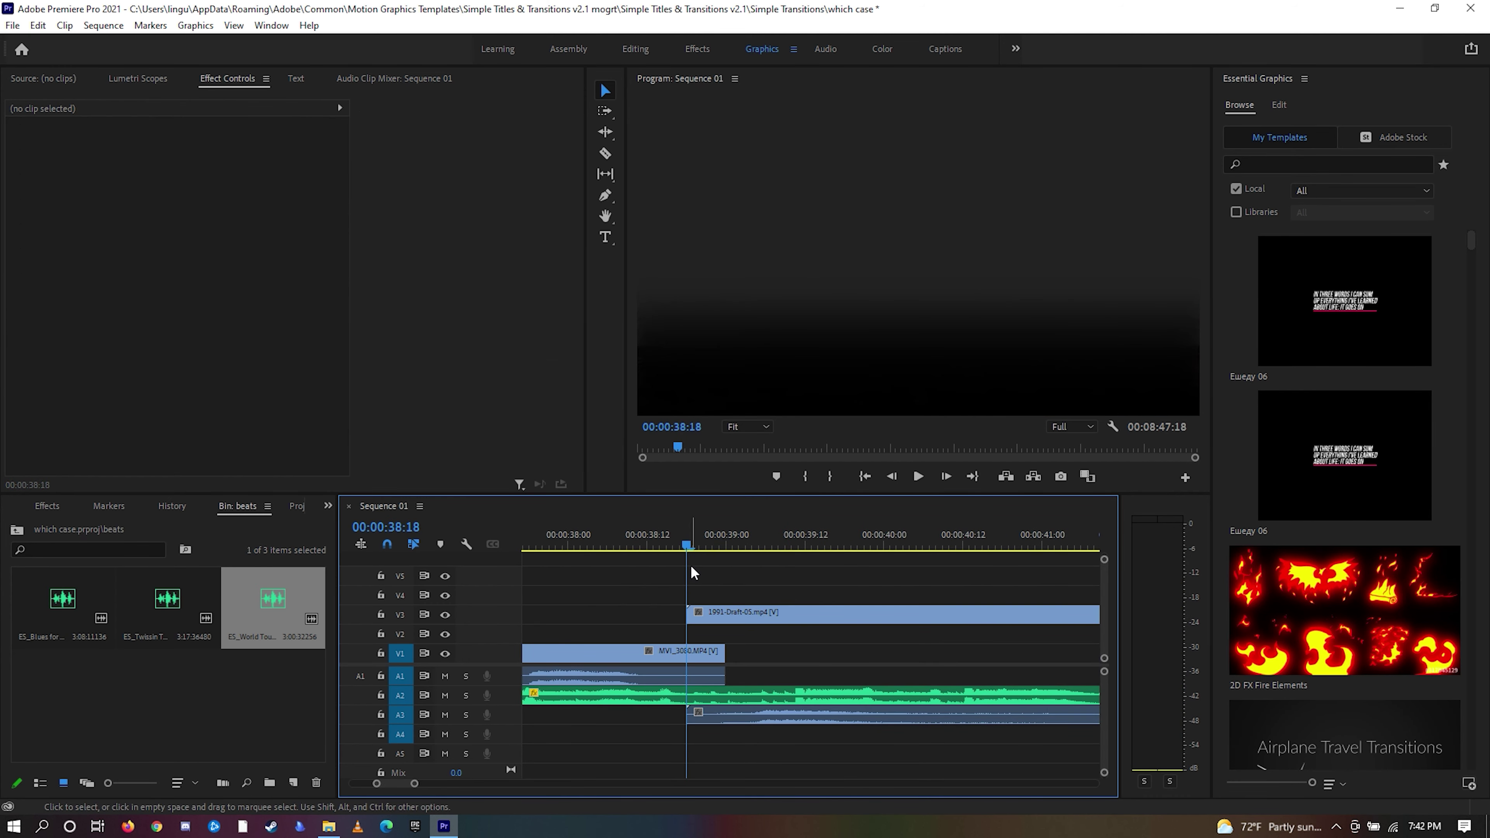
key(c)
click(688, 695)
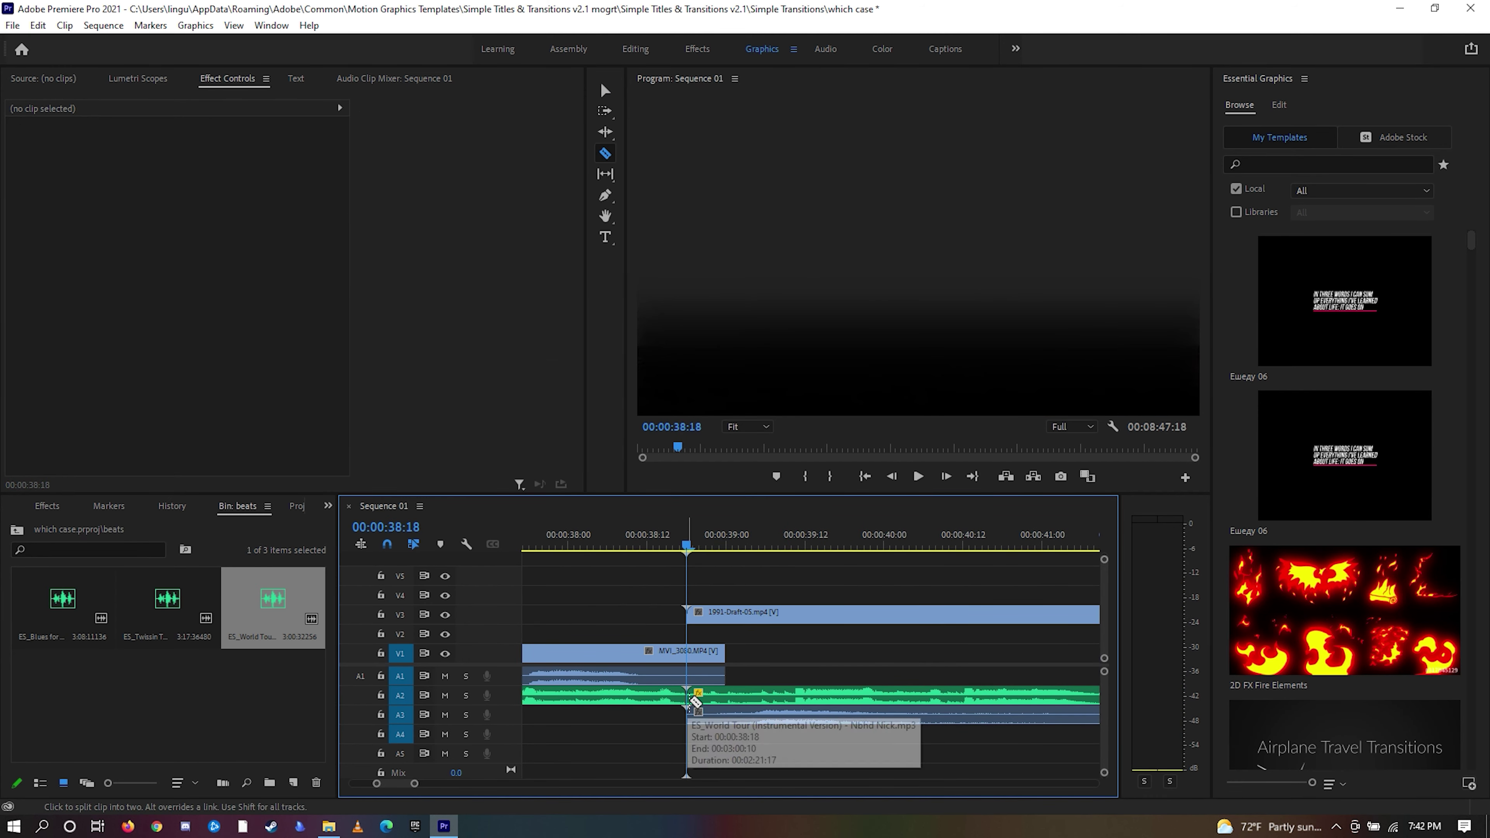
scroll(695, 715, down, 4)
key(v)
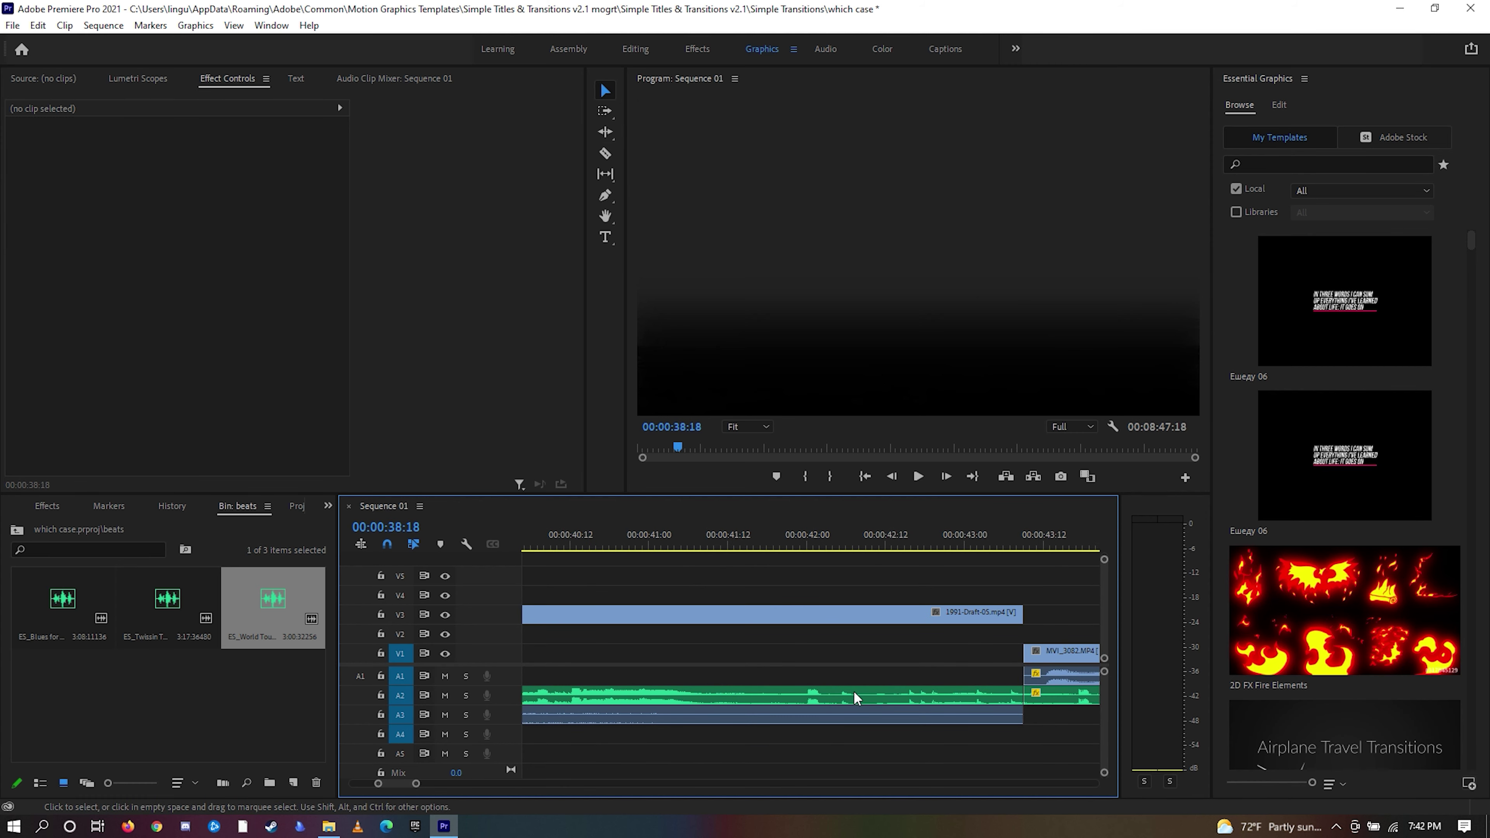
- Raise the audio gain of the music section beneath the intro clip and play the result back
click(737, 695)
right_click(737, 695)
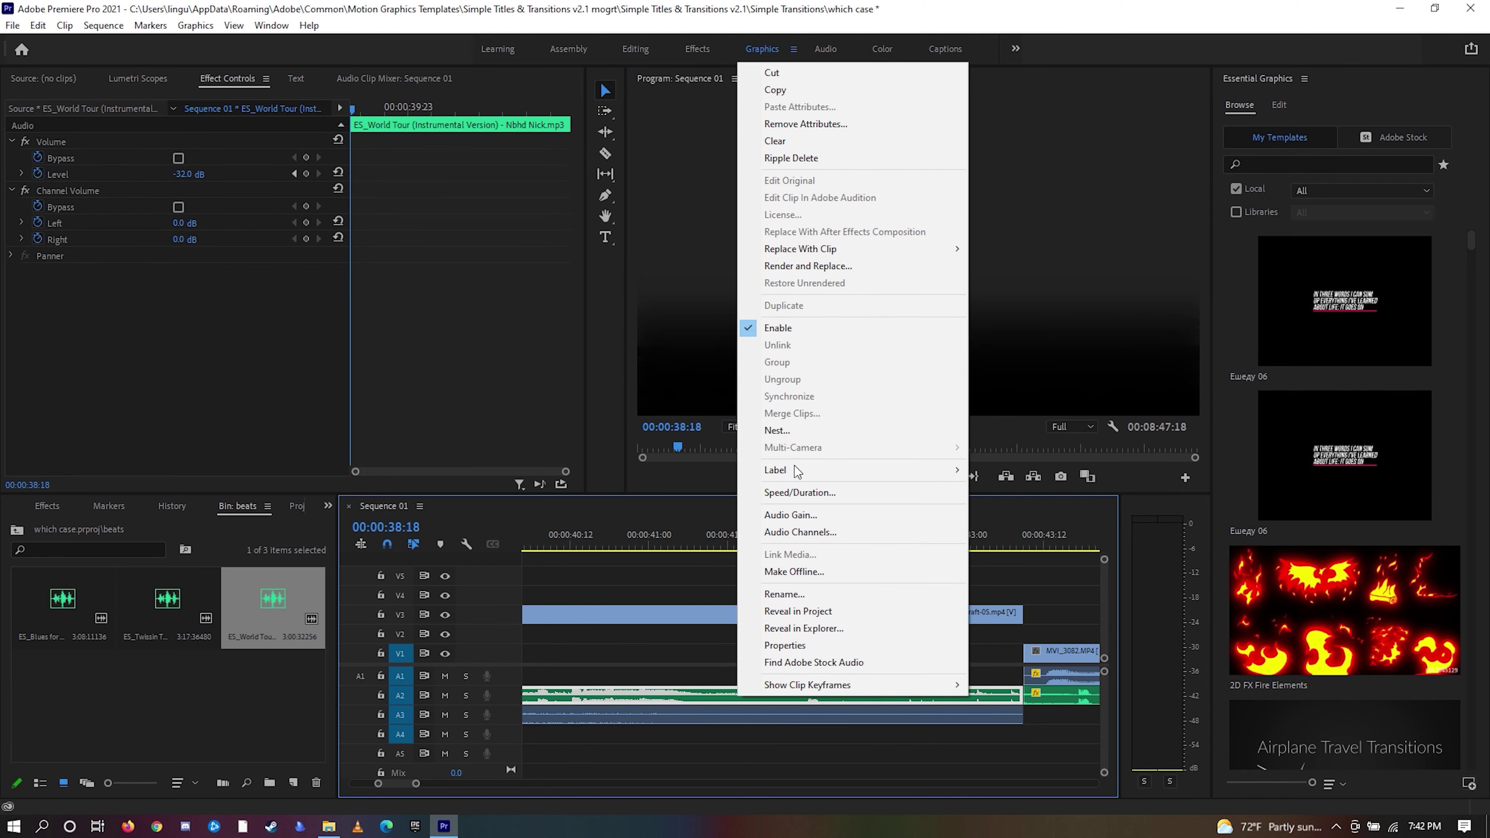
click(790, 515)
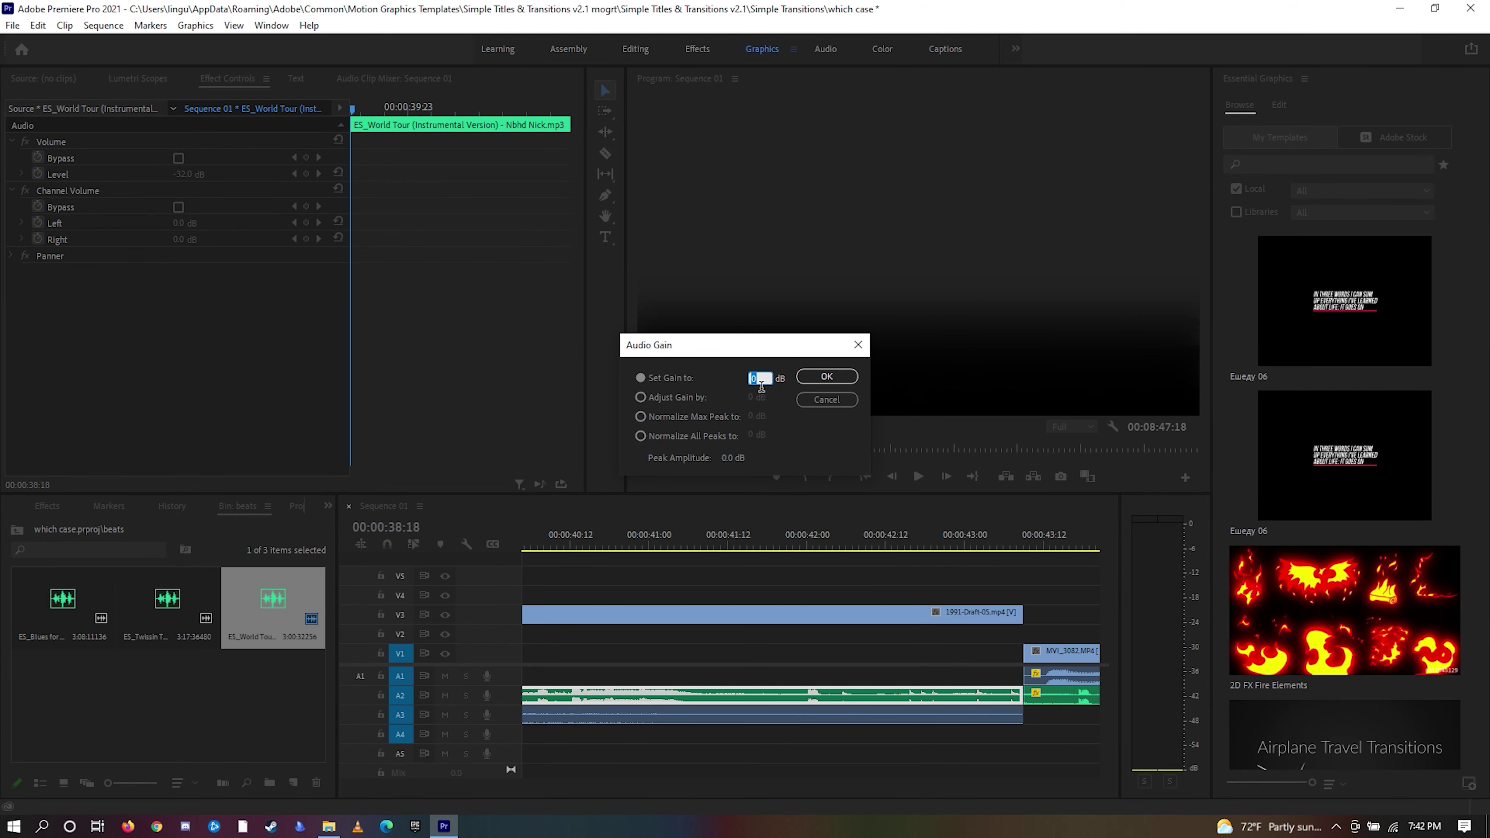
key(Return)
key(space)
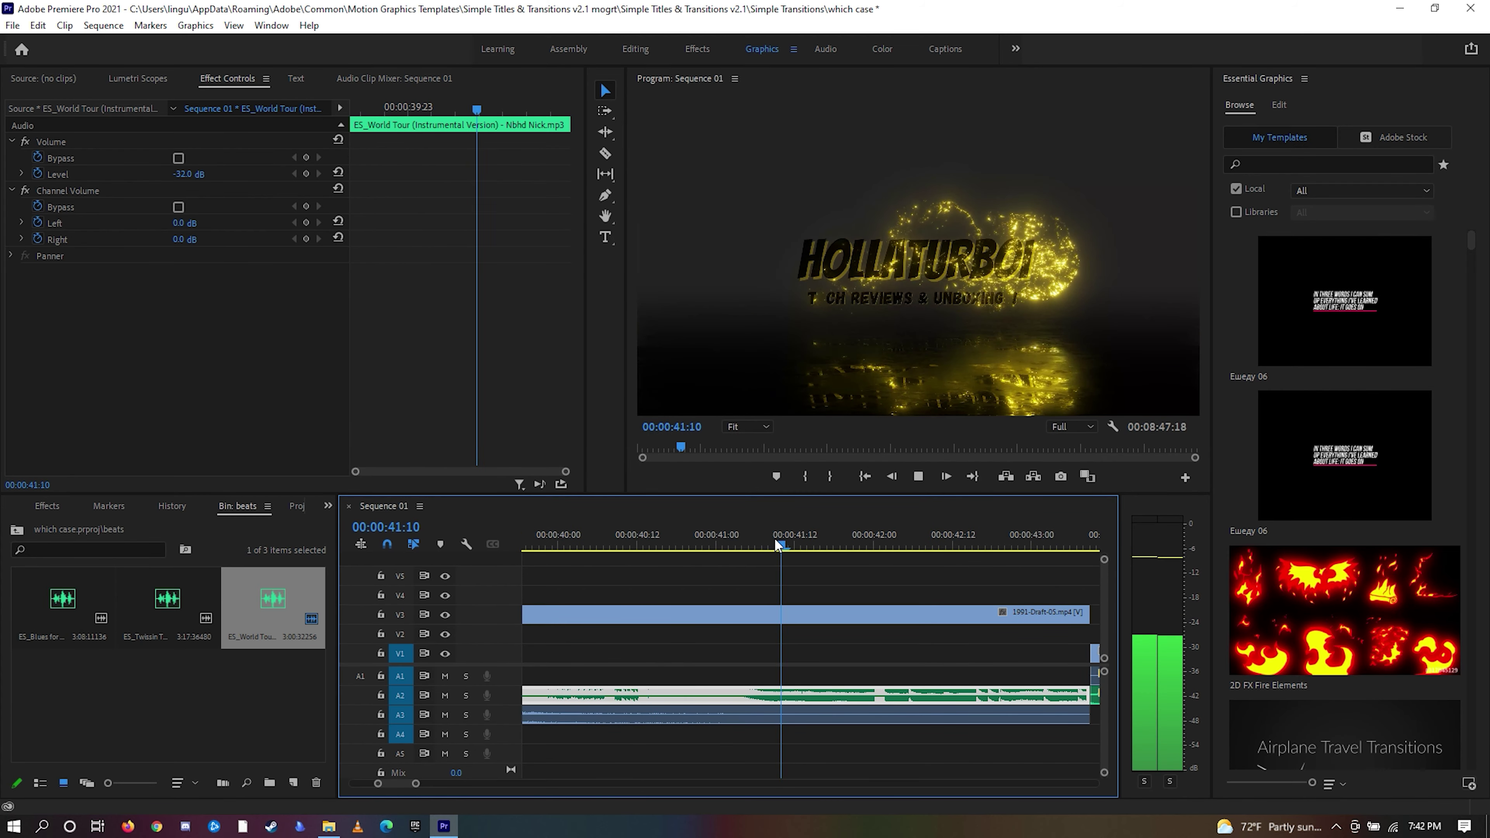
key(space)
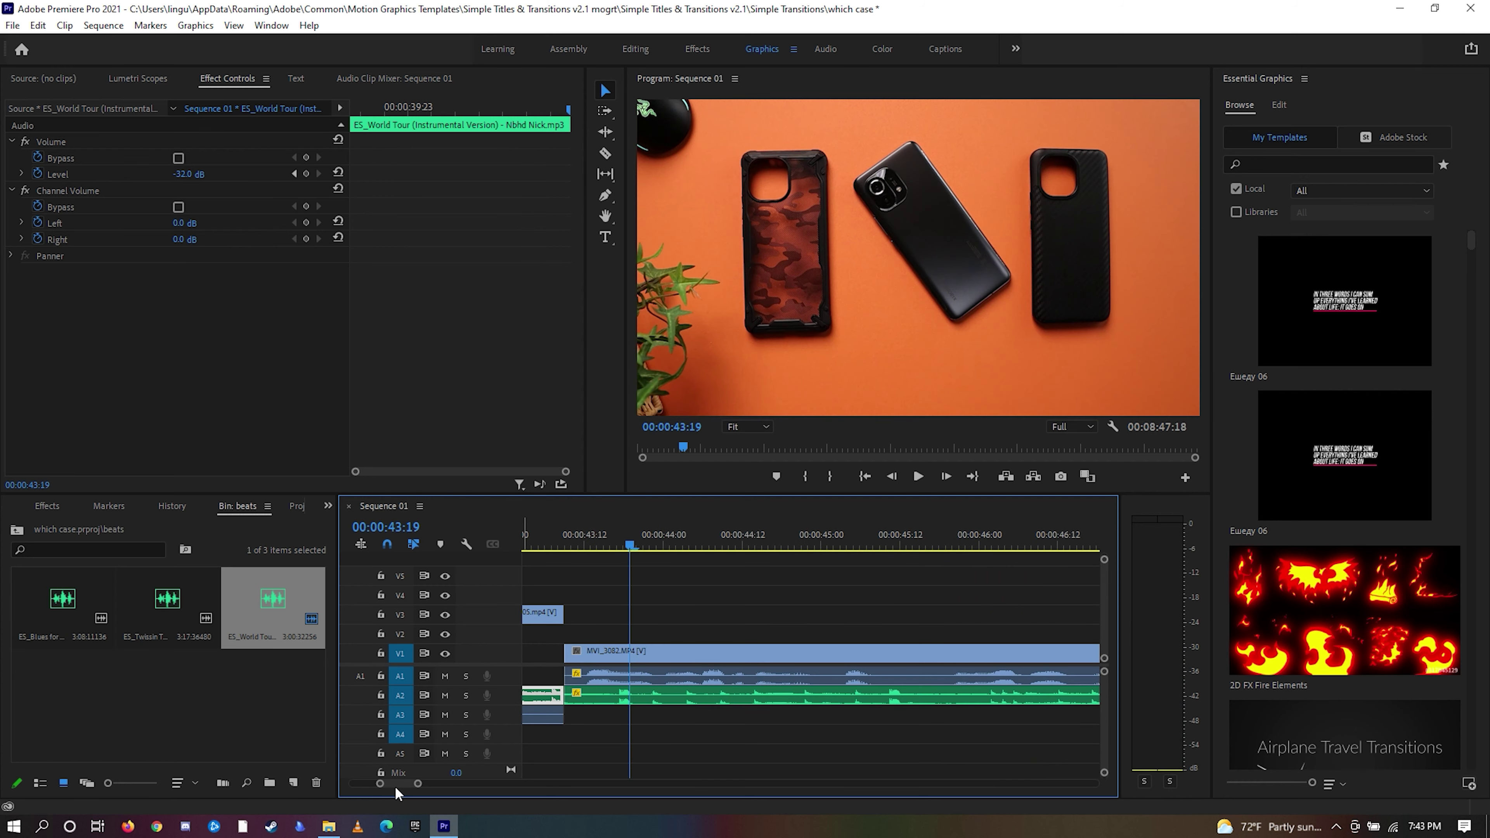
- Add the circle transition graphic template on track V4 across the cut from the intro to the MVI_3082 footage
drag(395, 782, 390, 796)
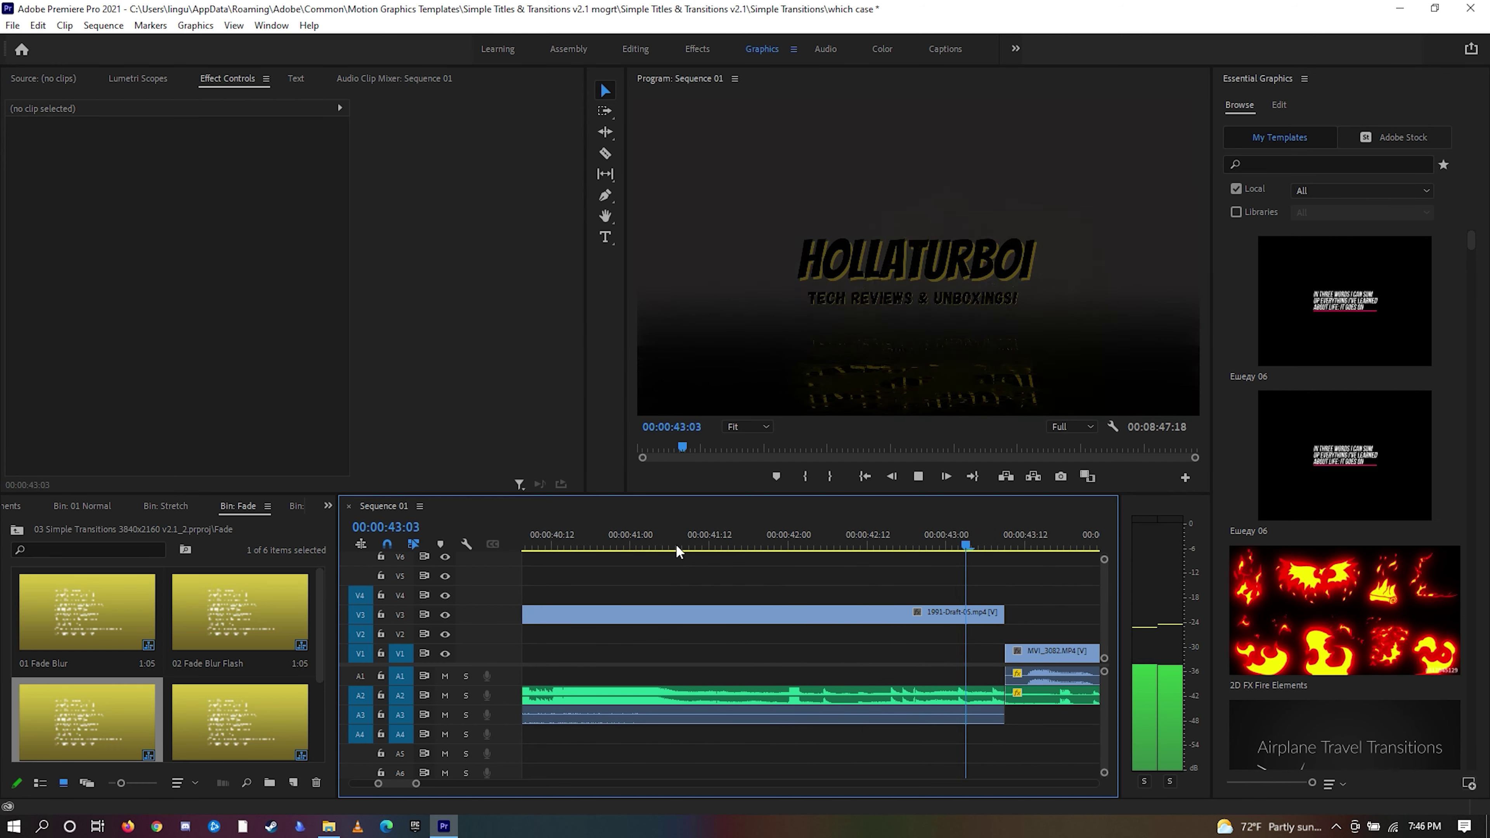
key(space)
scroll(1343, 446, down, 10)
drag(1343, 446, 979, 594)
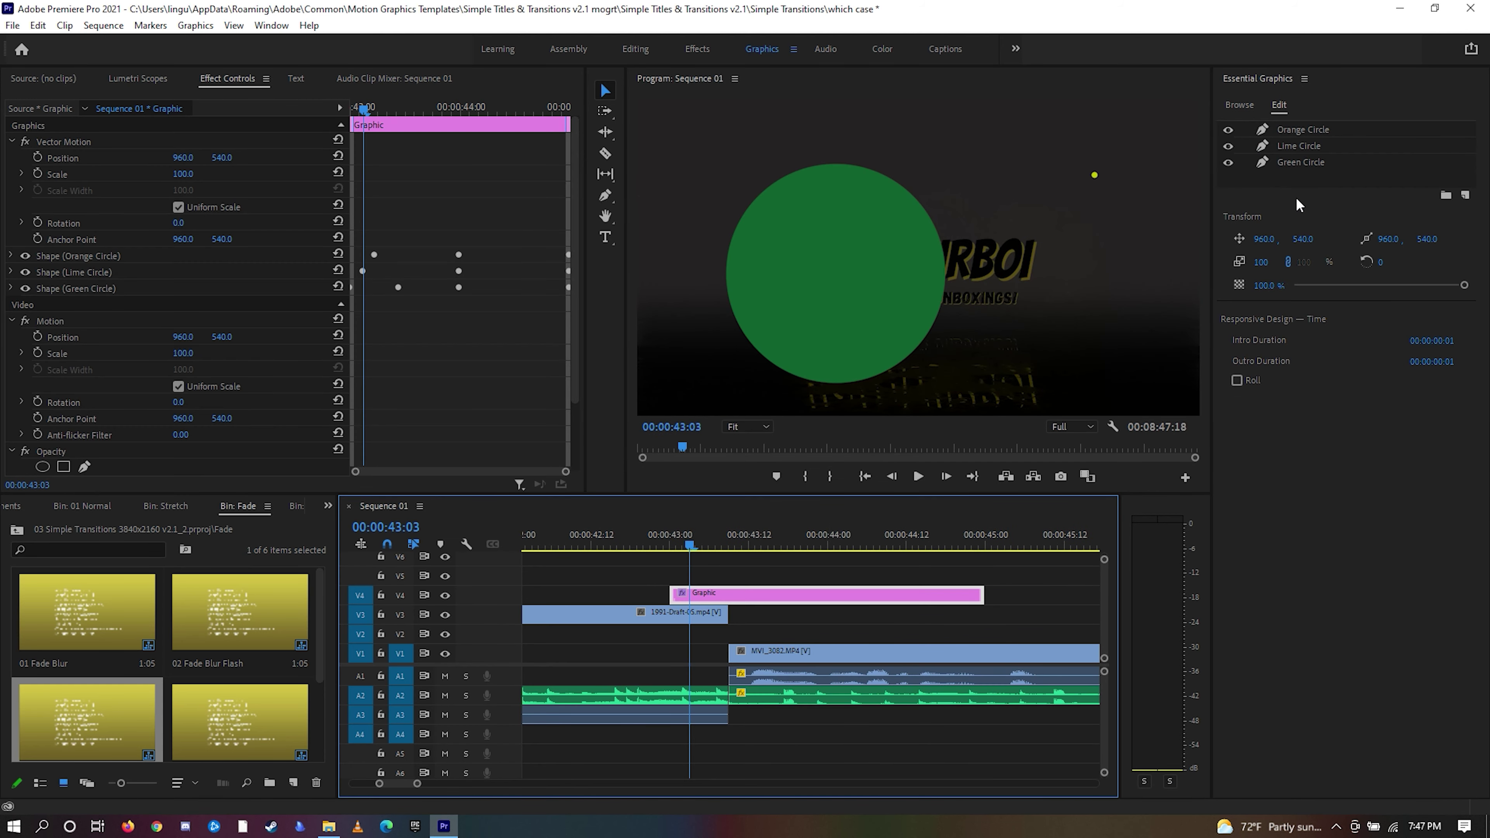
- Recolor the Green, Lime and Orange Circle fills of the transition graphic to tan, and replay the transition
click(1299, 162)
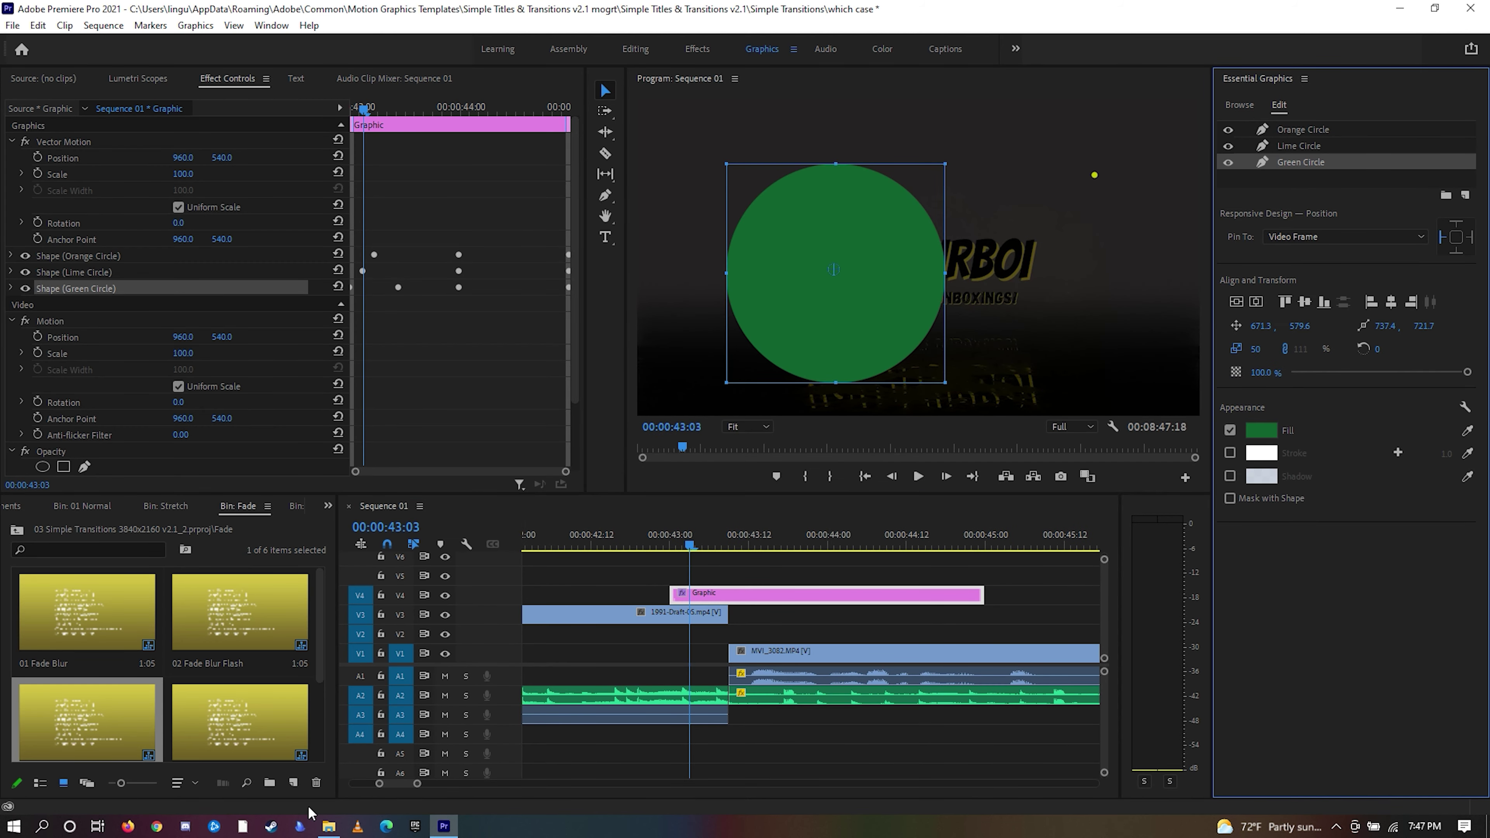
click(1299, 146)
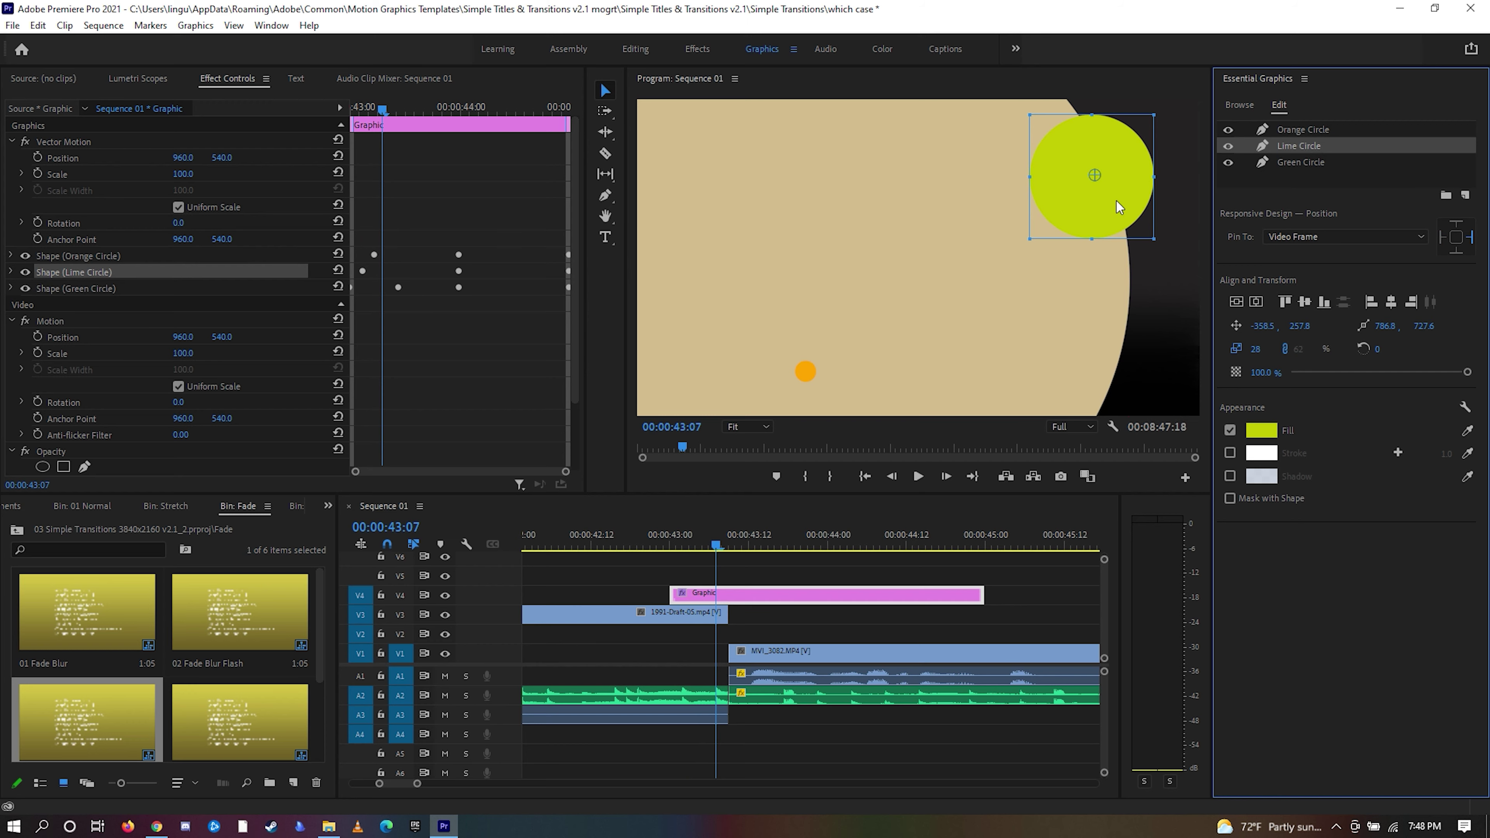
click(1232, 131)
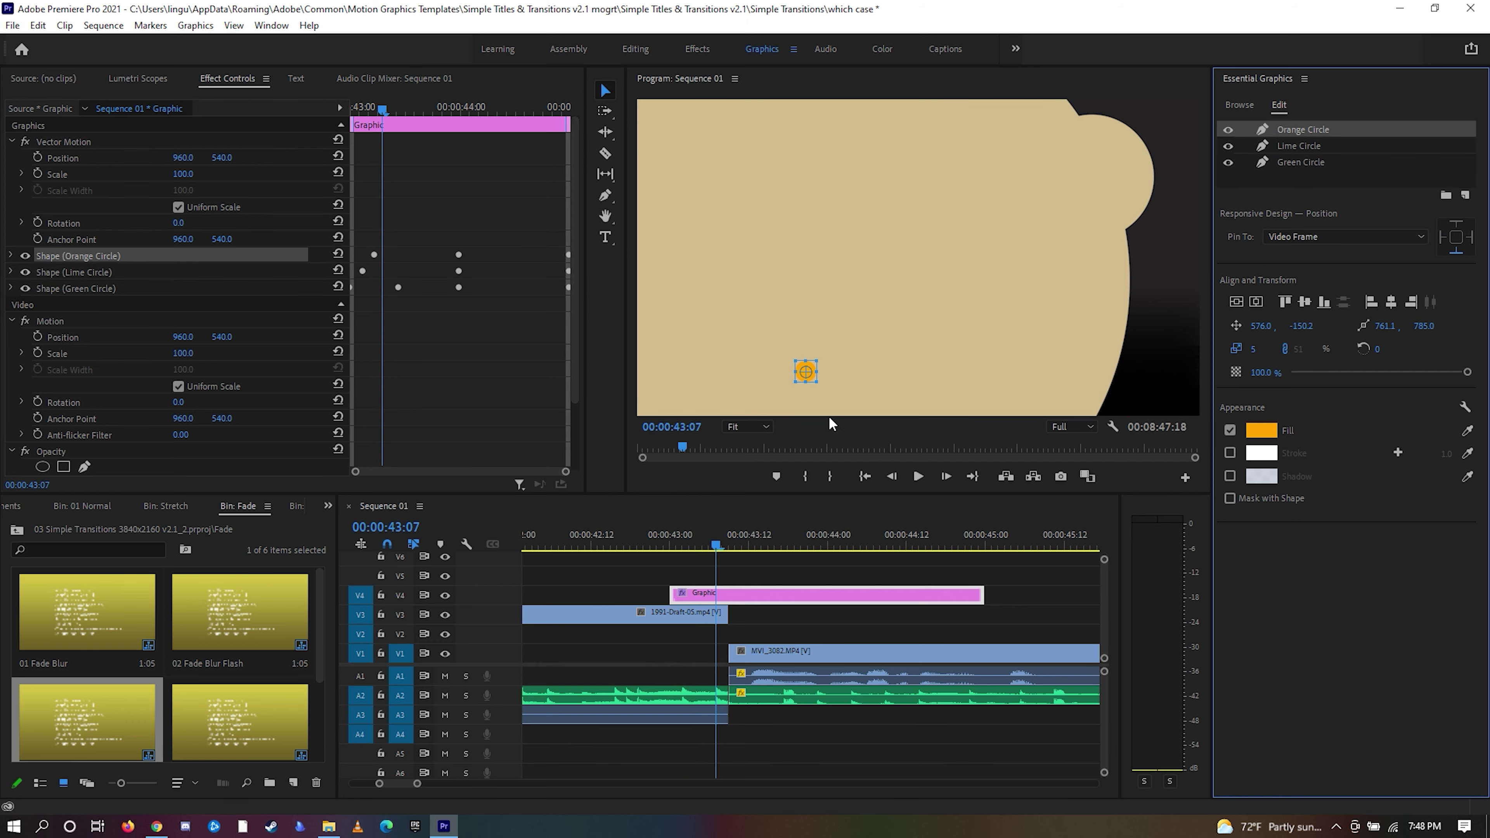
drag(712, 539, 631, 555)
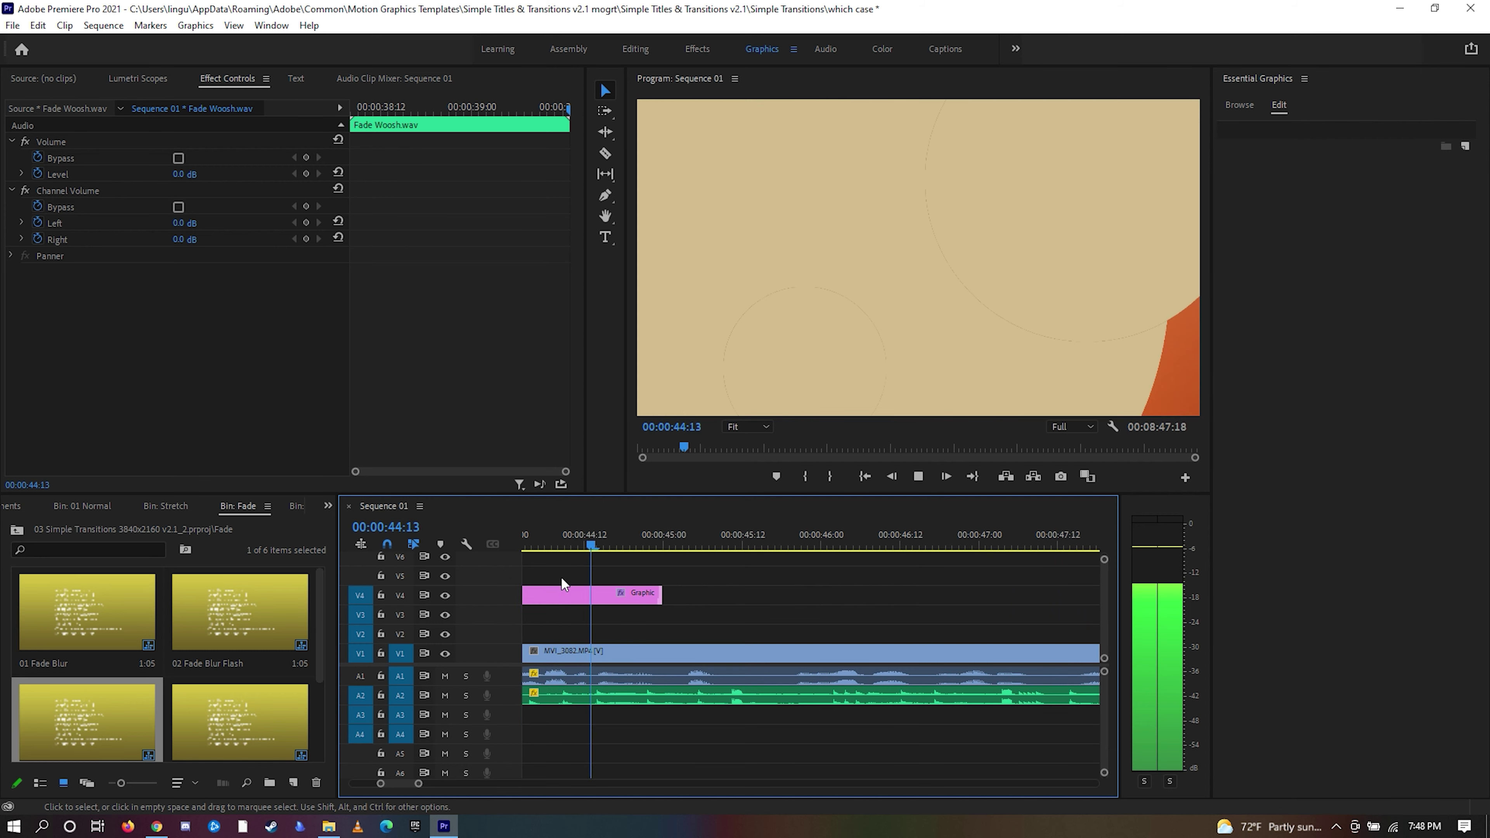
click(792, 546)
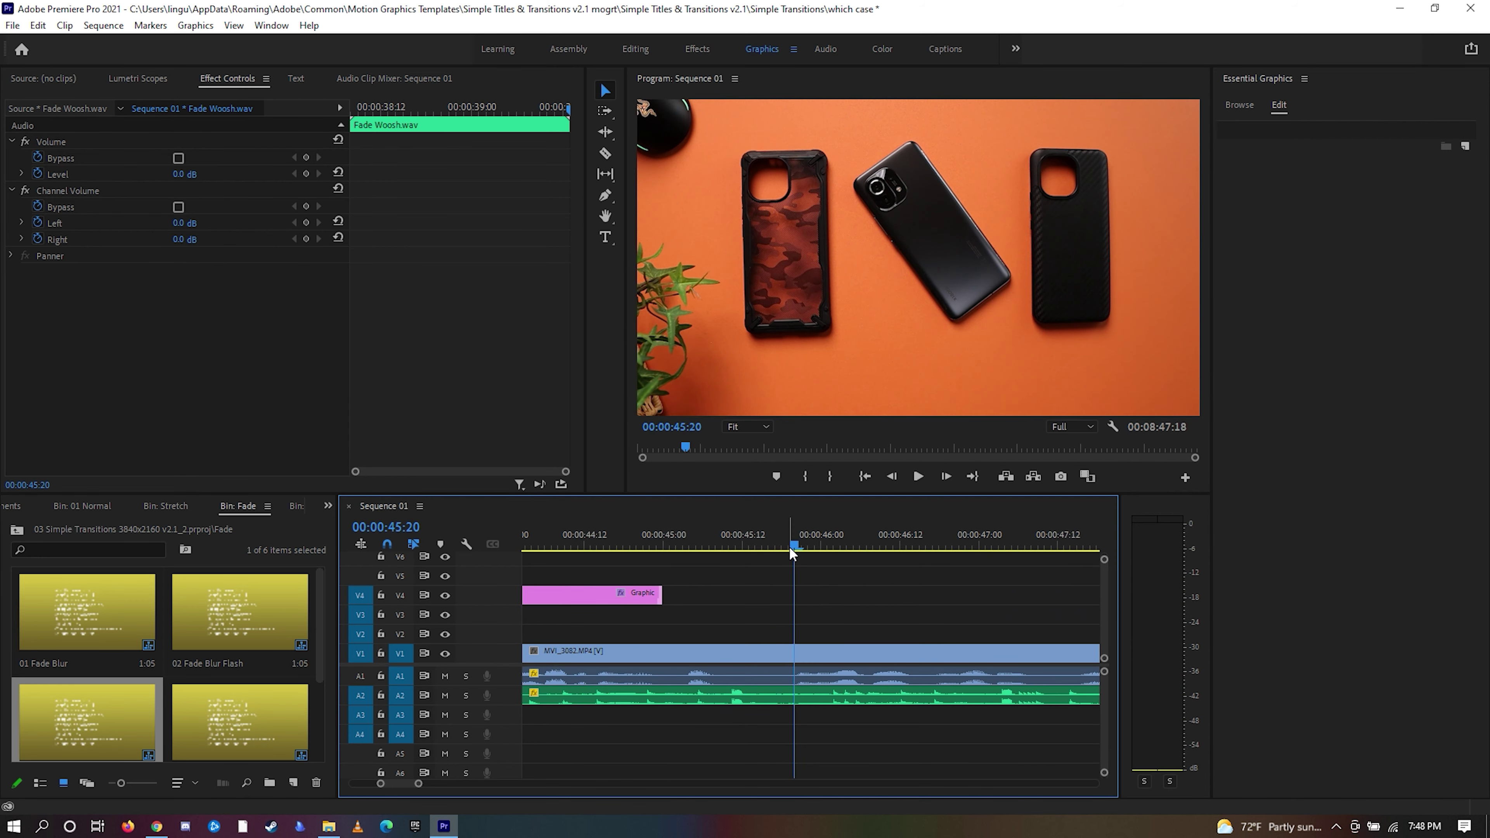
click(771, 352)
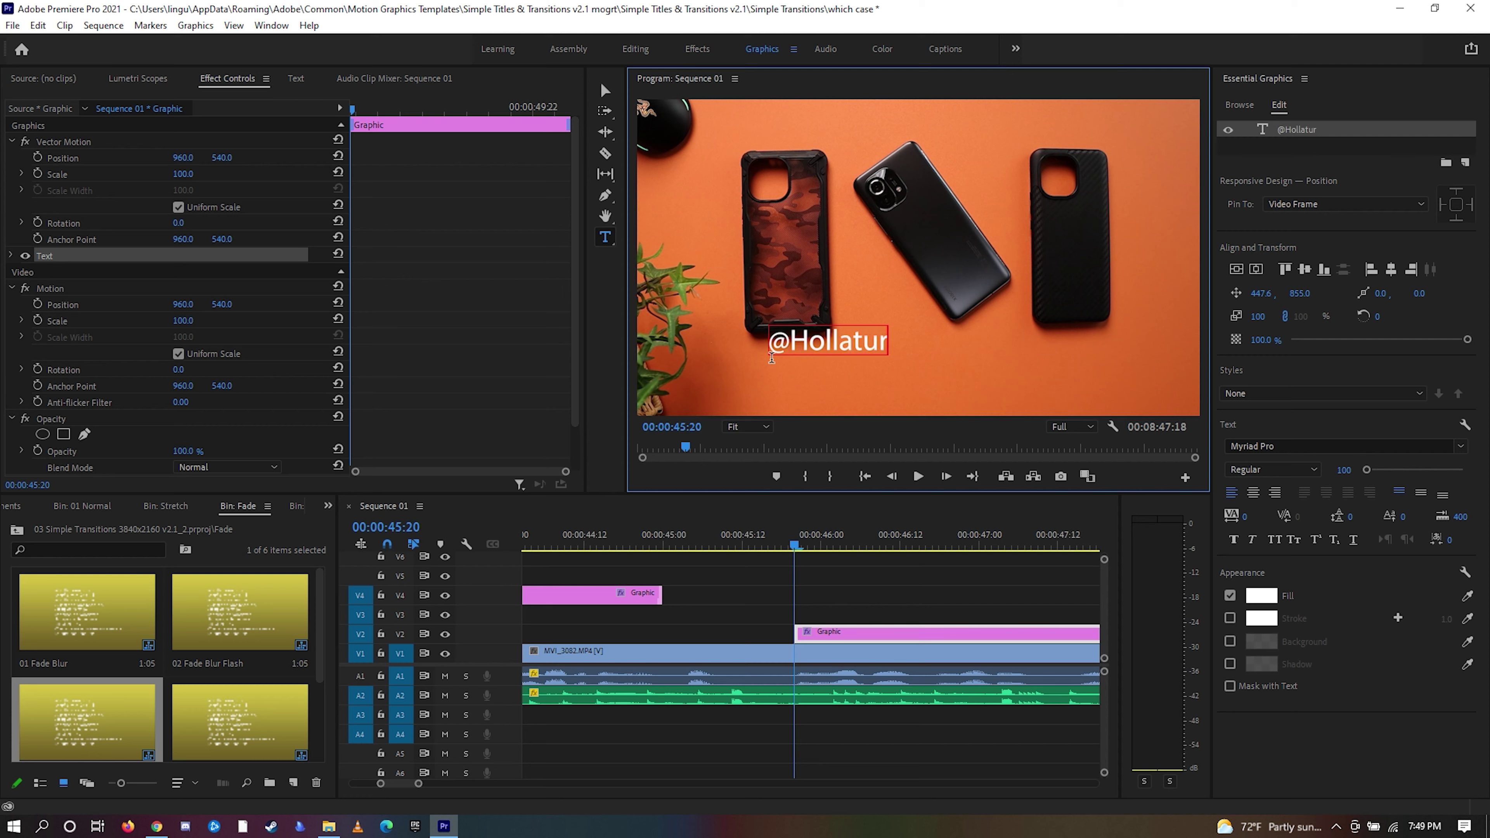
click(1465, 163)
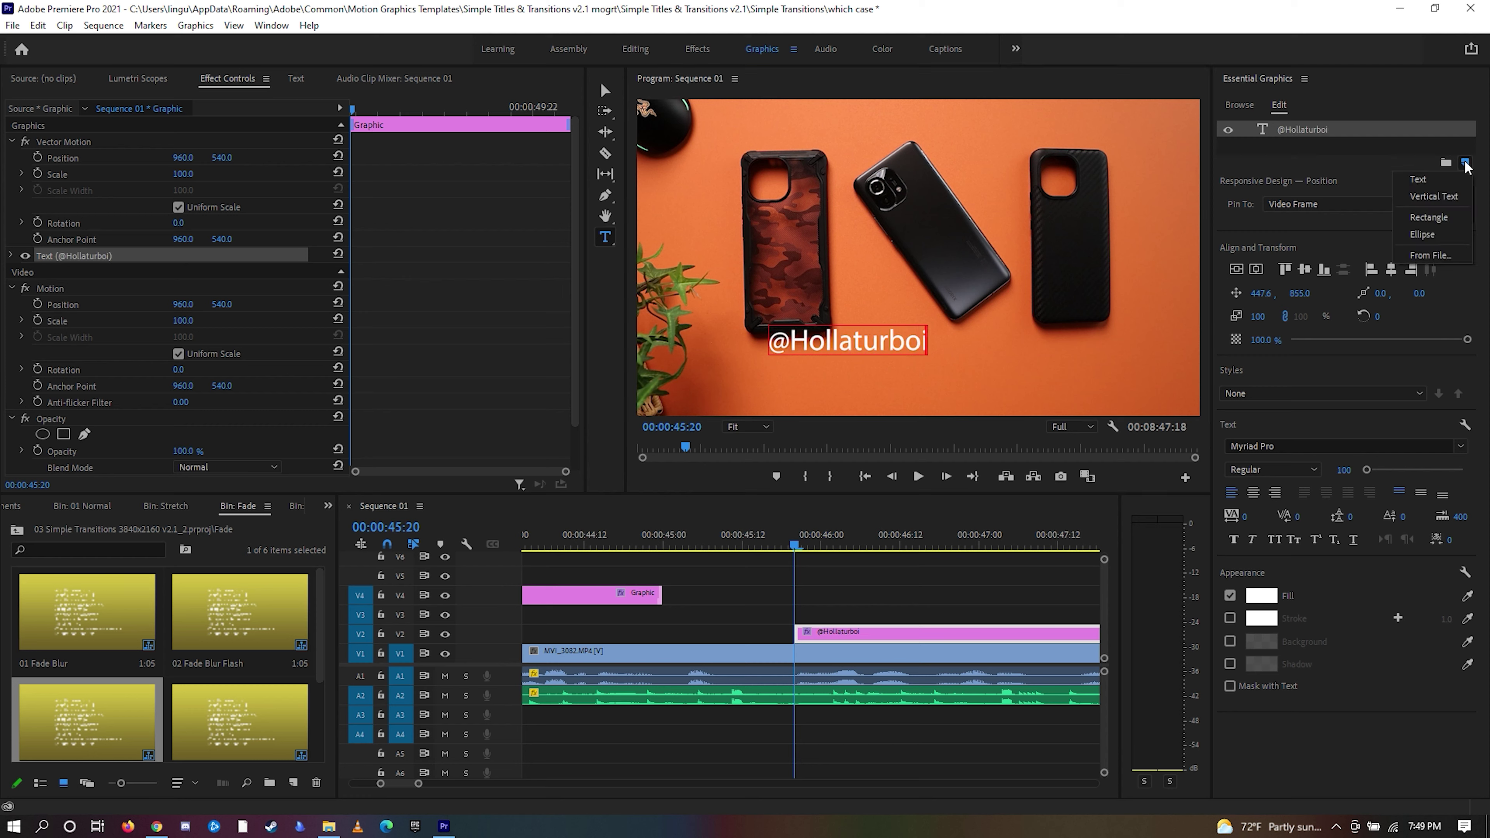
click(1434, 218)
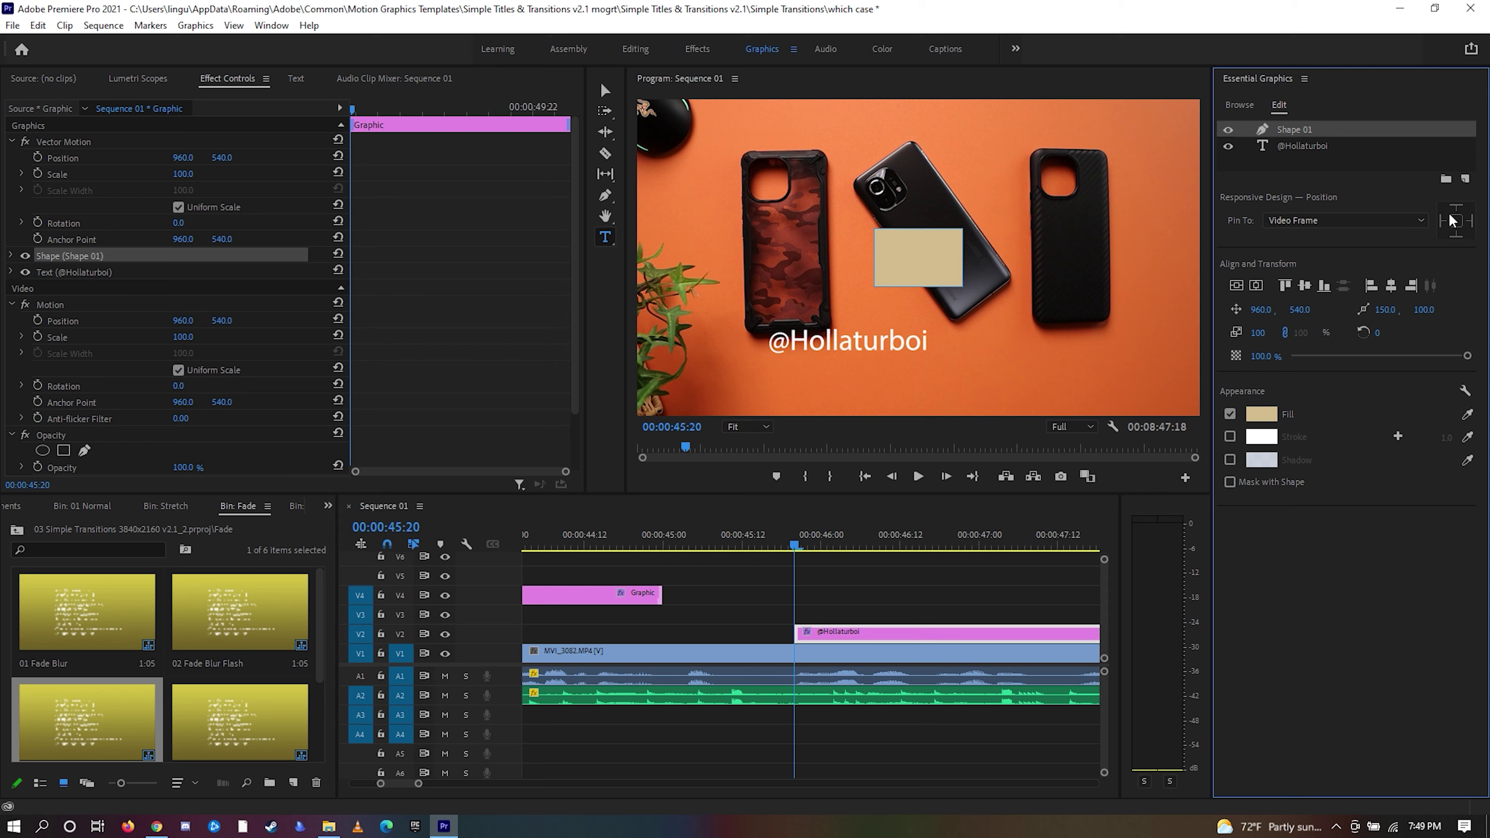
drag(969, 266, 832, 326)
click(1311, 147)
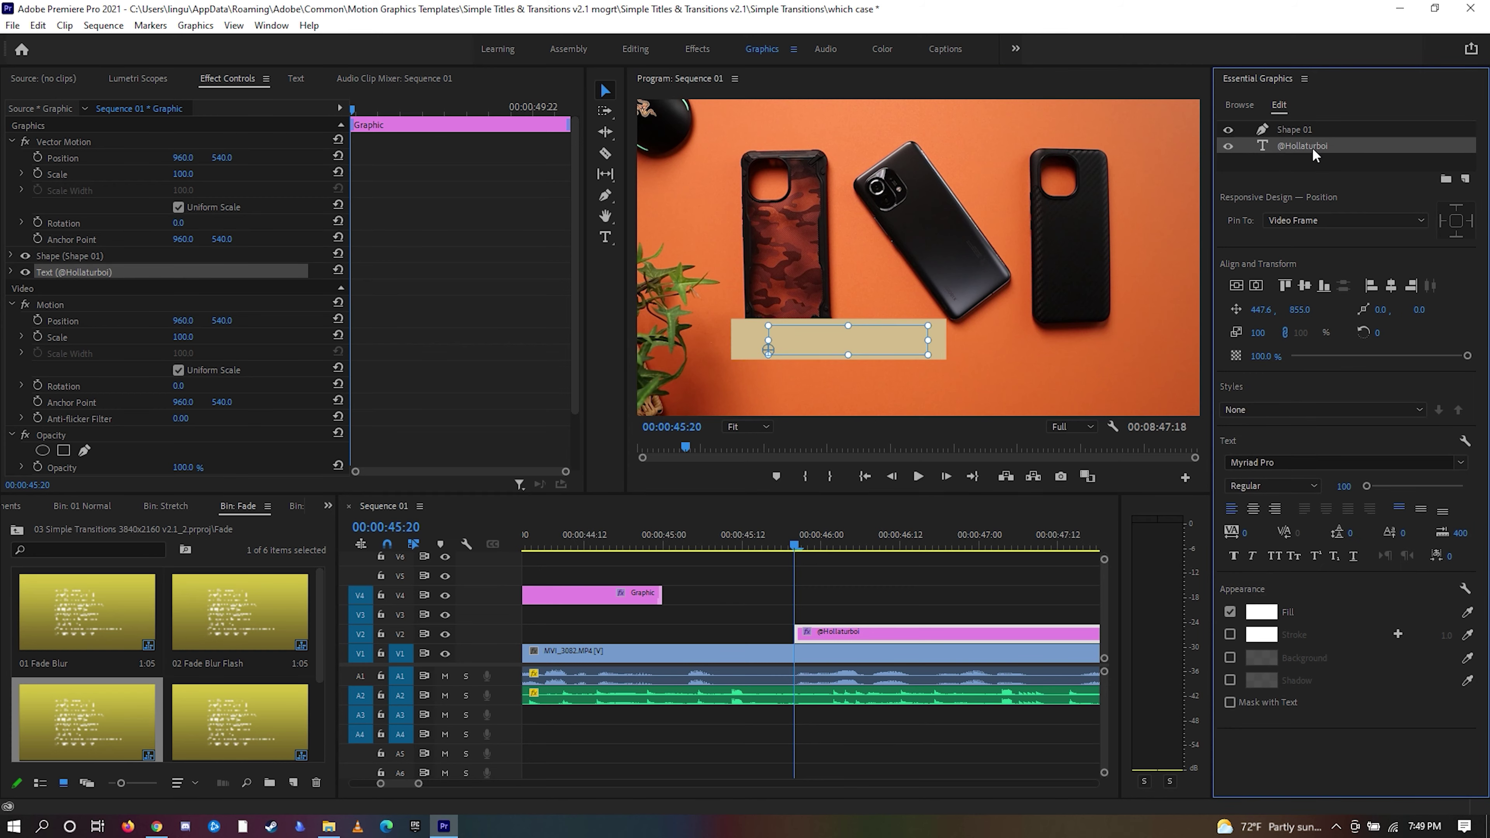
drag(1311, 141, 1303, 123)
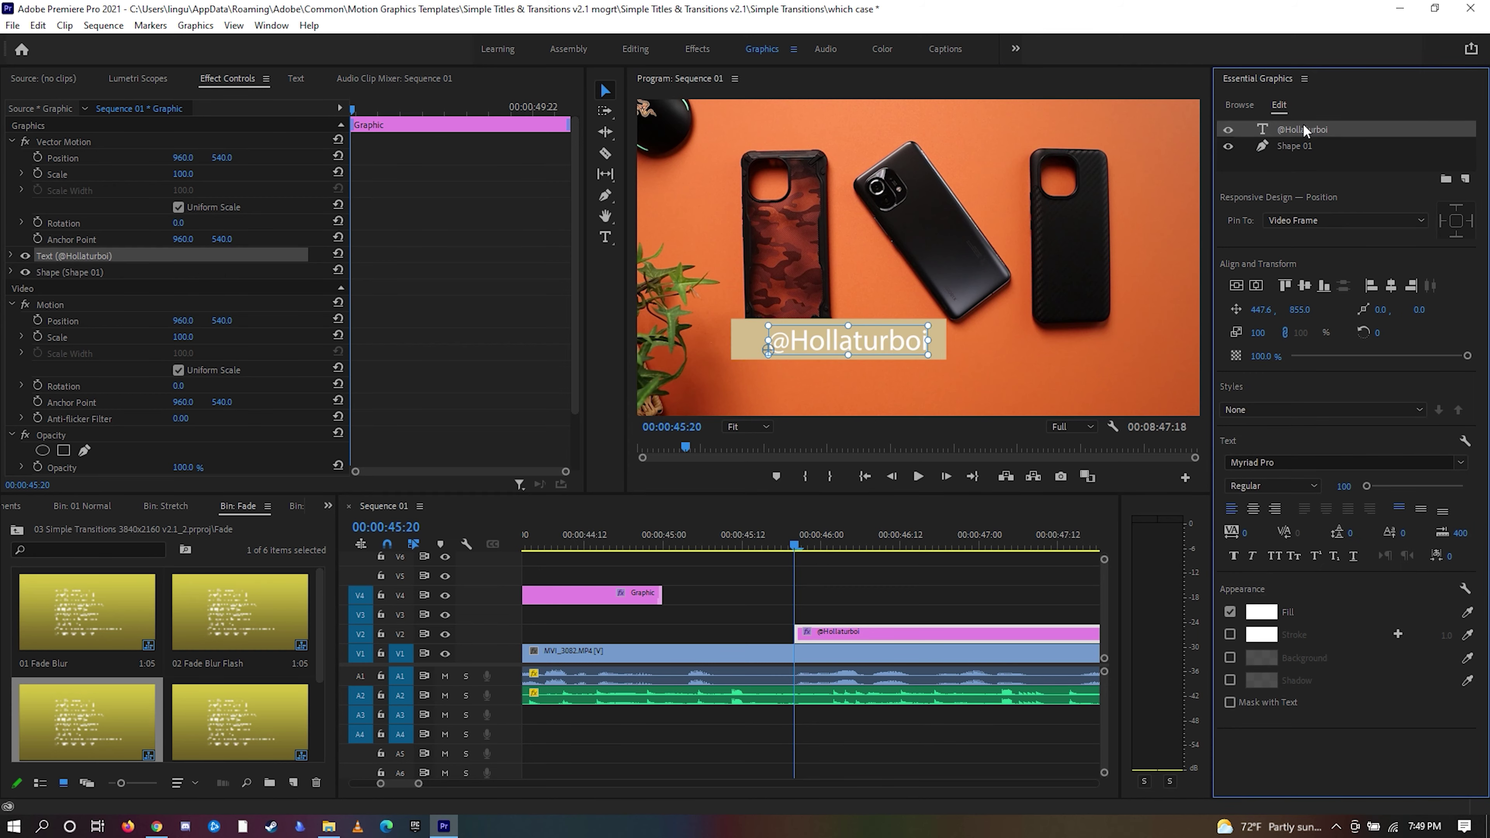
- Place saints twitter bird.png on track V3 above the title, with position 158, 933 and scale 60
key(alt+Tab)
drag(1319, 299, 804, 601)
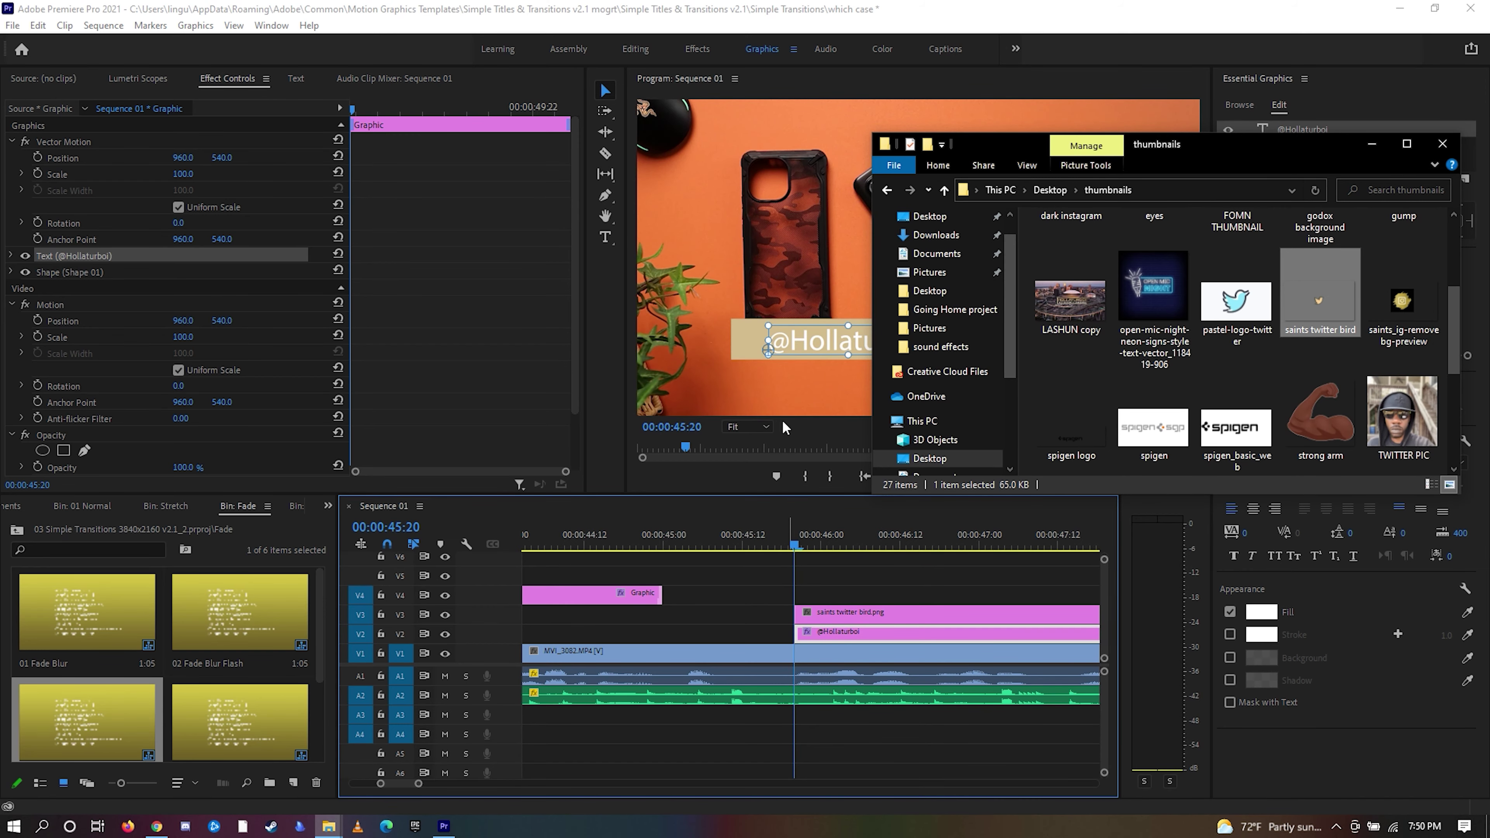
click(856, 615)
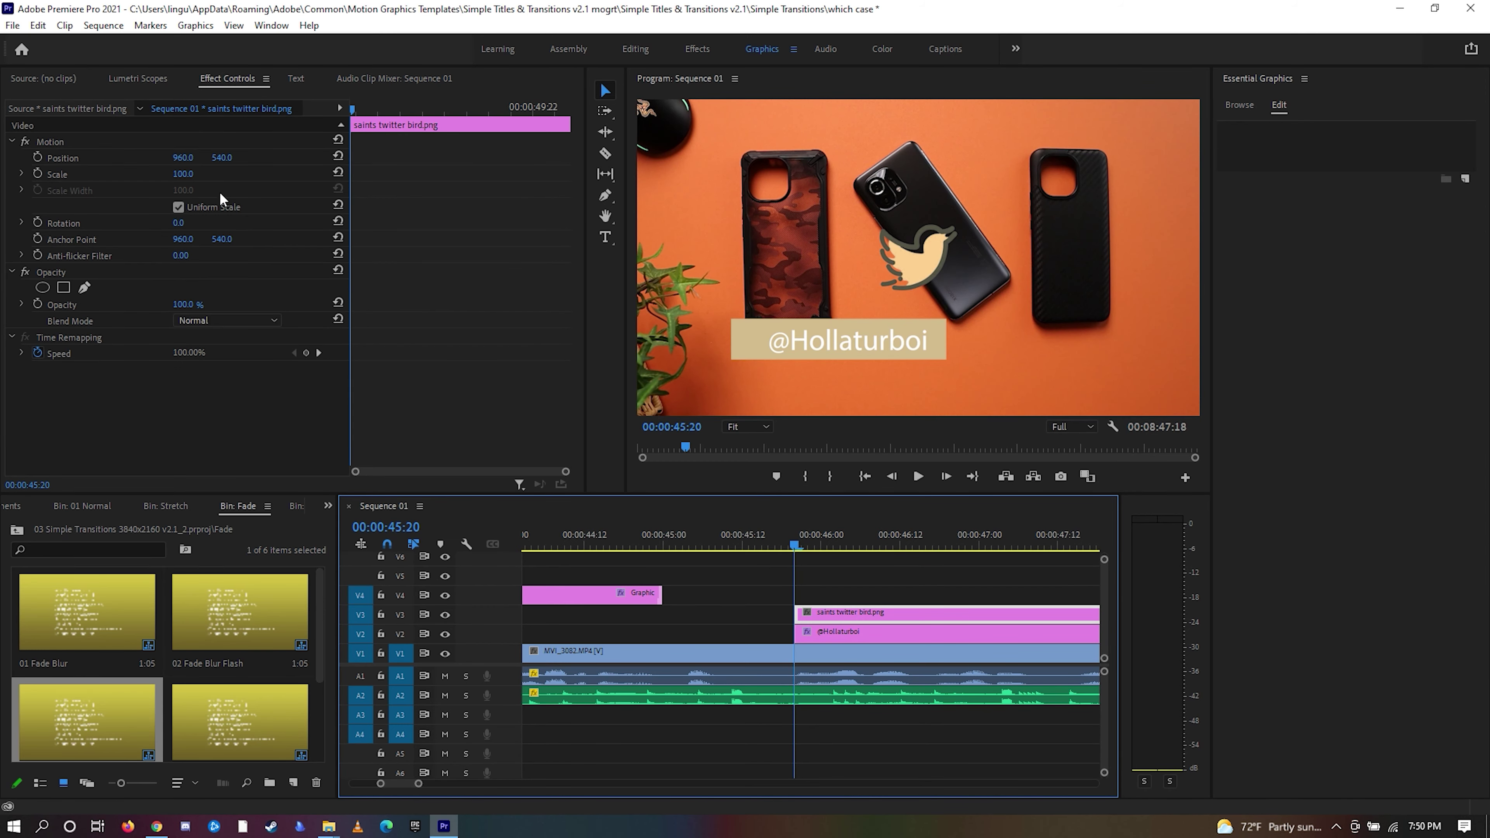
drag(221, 157, 452, 157)
drag(183, 157, 88, 158)
drag(196, 183, 201, 177)
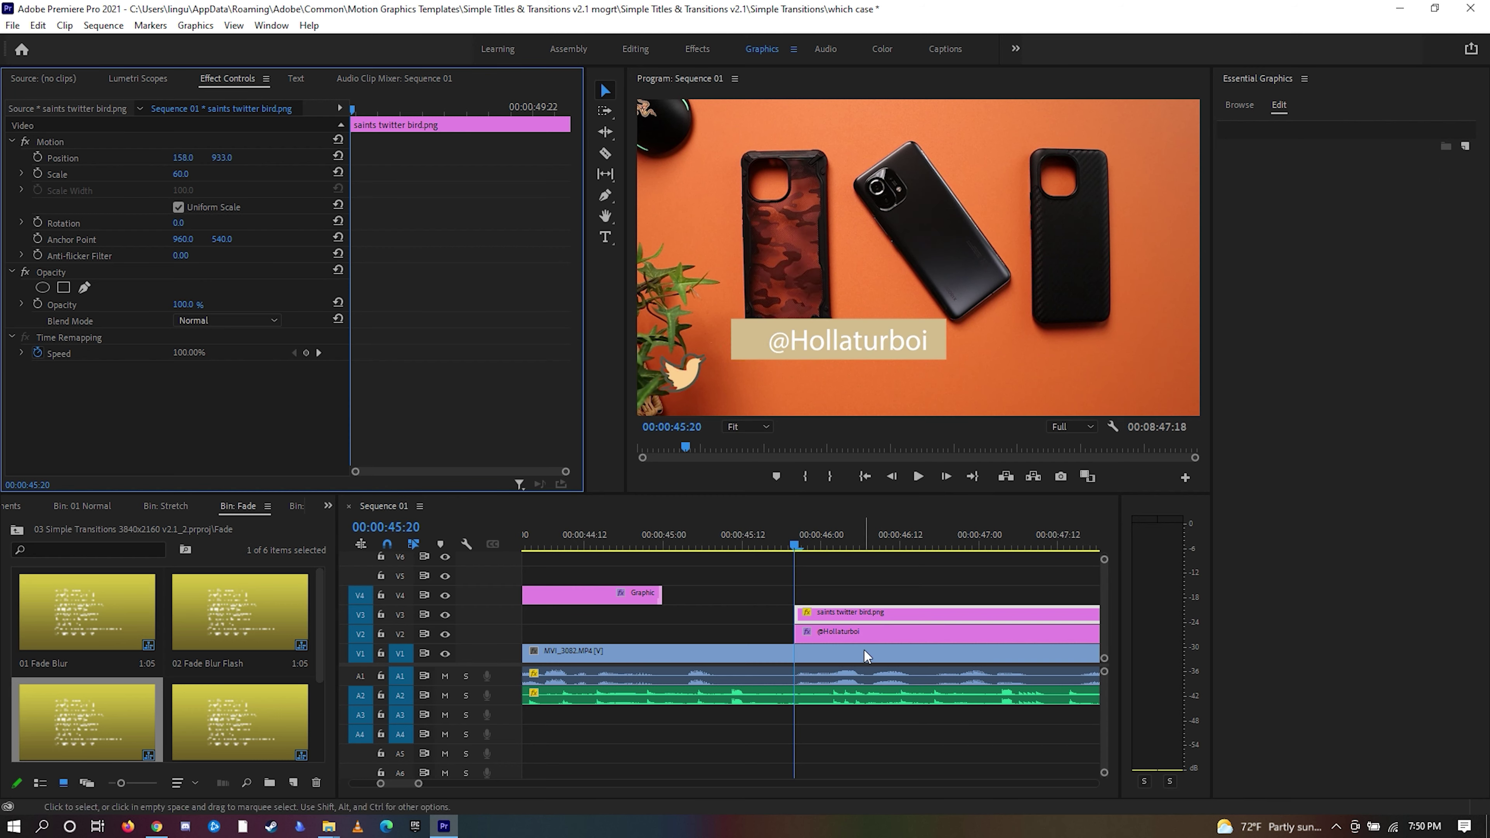
- Move the title graphic to position 688, 721 and fit the bird onto its rectangle at position 137, 1001 and scale 40
click(867, 634)
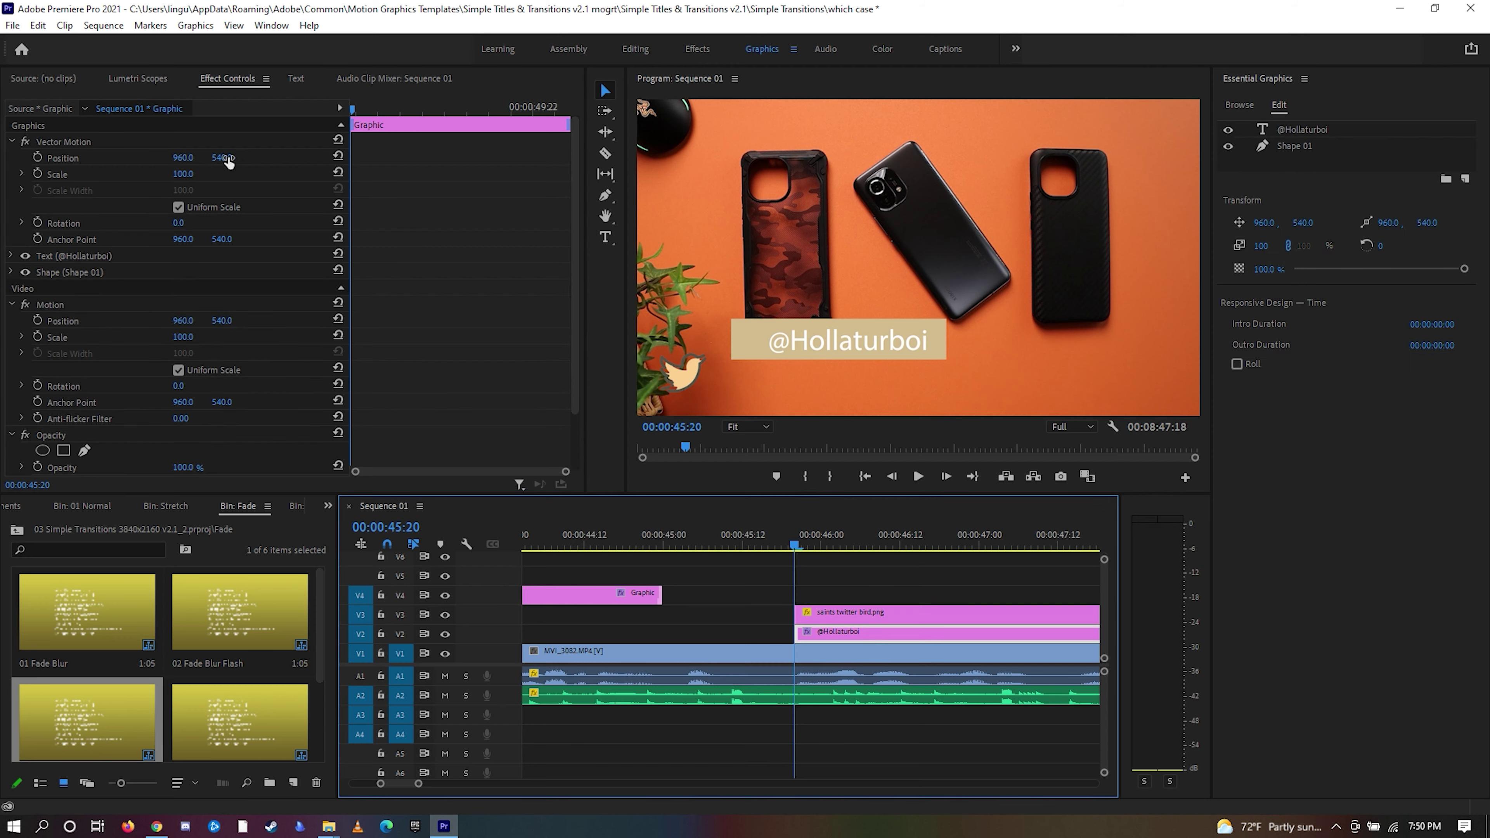
drag(227, 159, 23, 158)
click(939, 612)
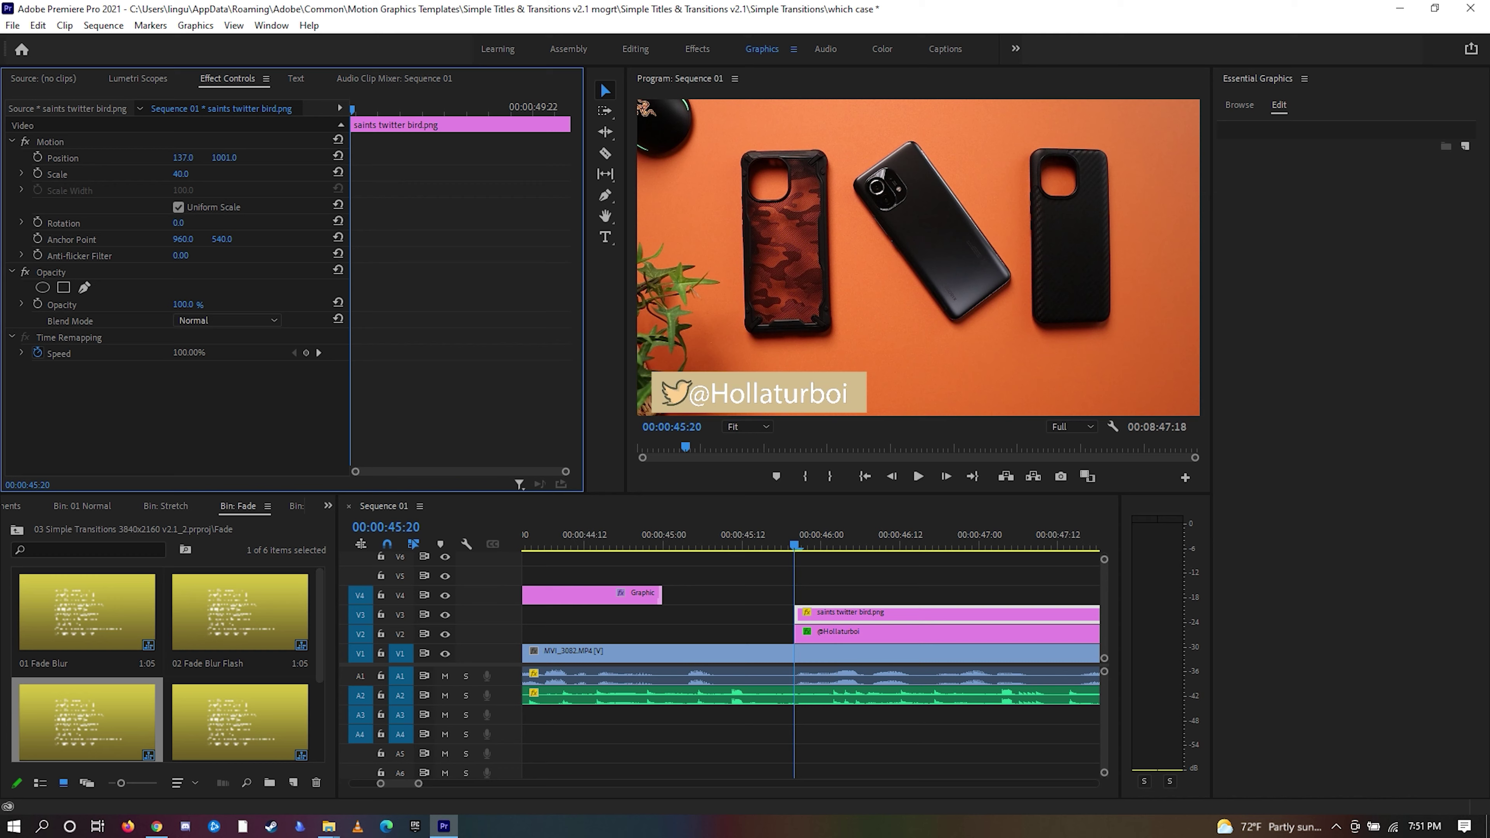
click(953, 634)
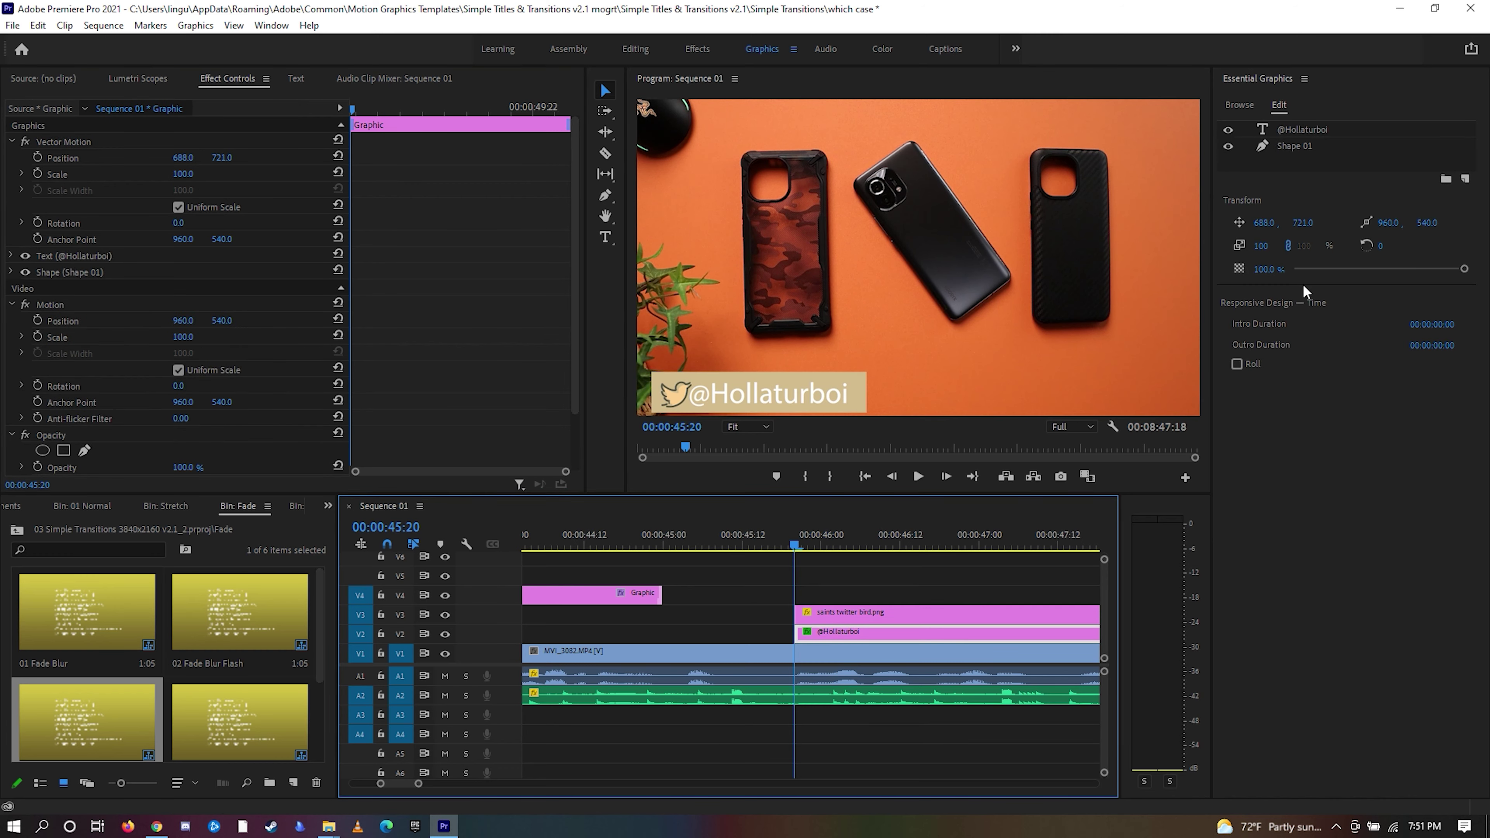
click(1310, 130)
click(1291, 462)
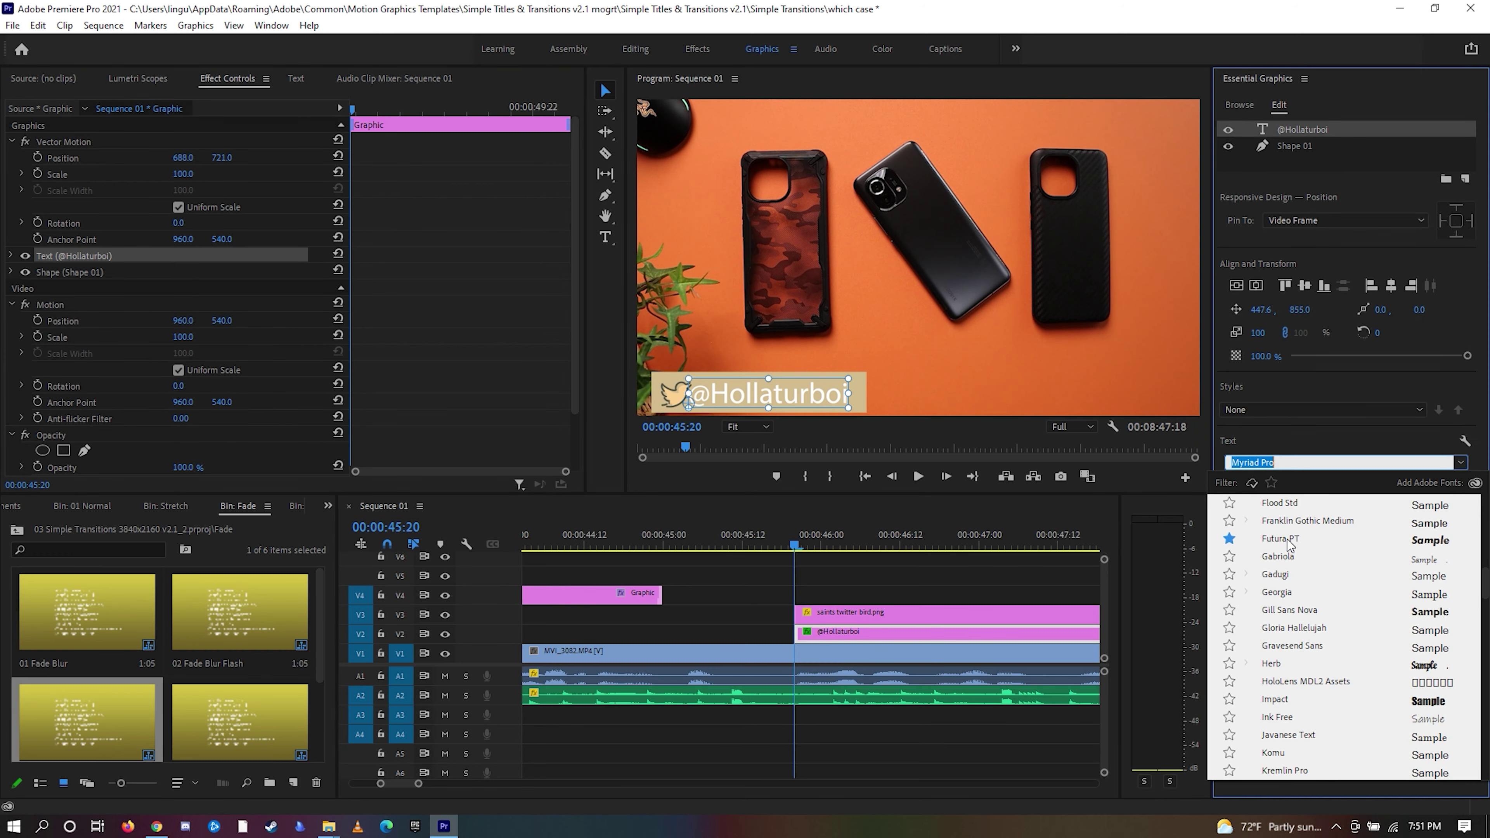
click(1285, 539)
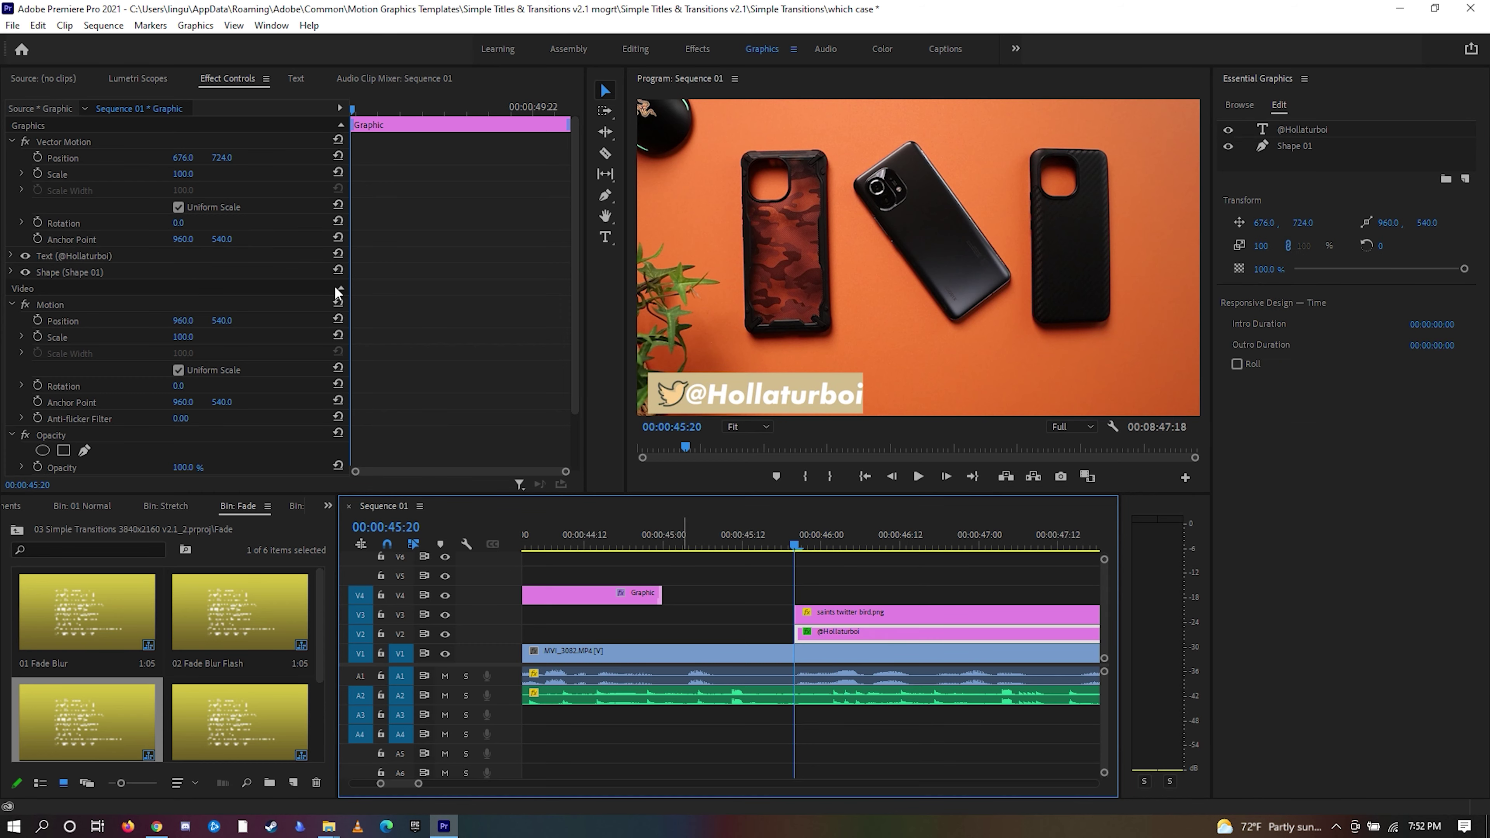
- Set the title graphic's scale to 60 and position to 472, 858, and hide its Shape 01 background
click(175, 185)
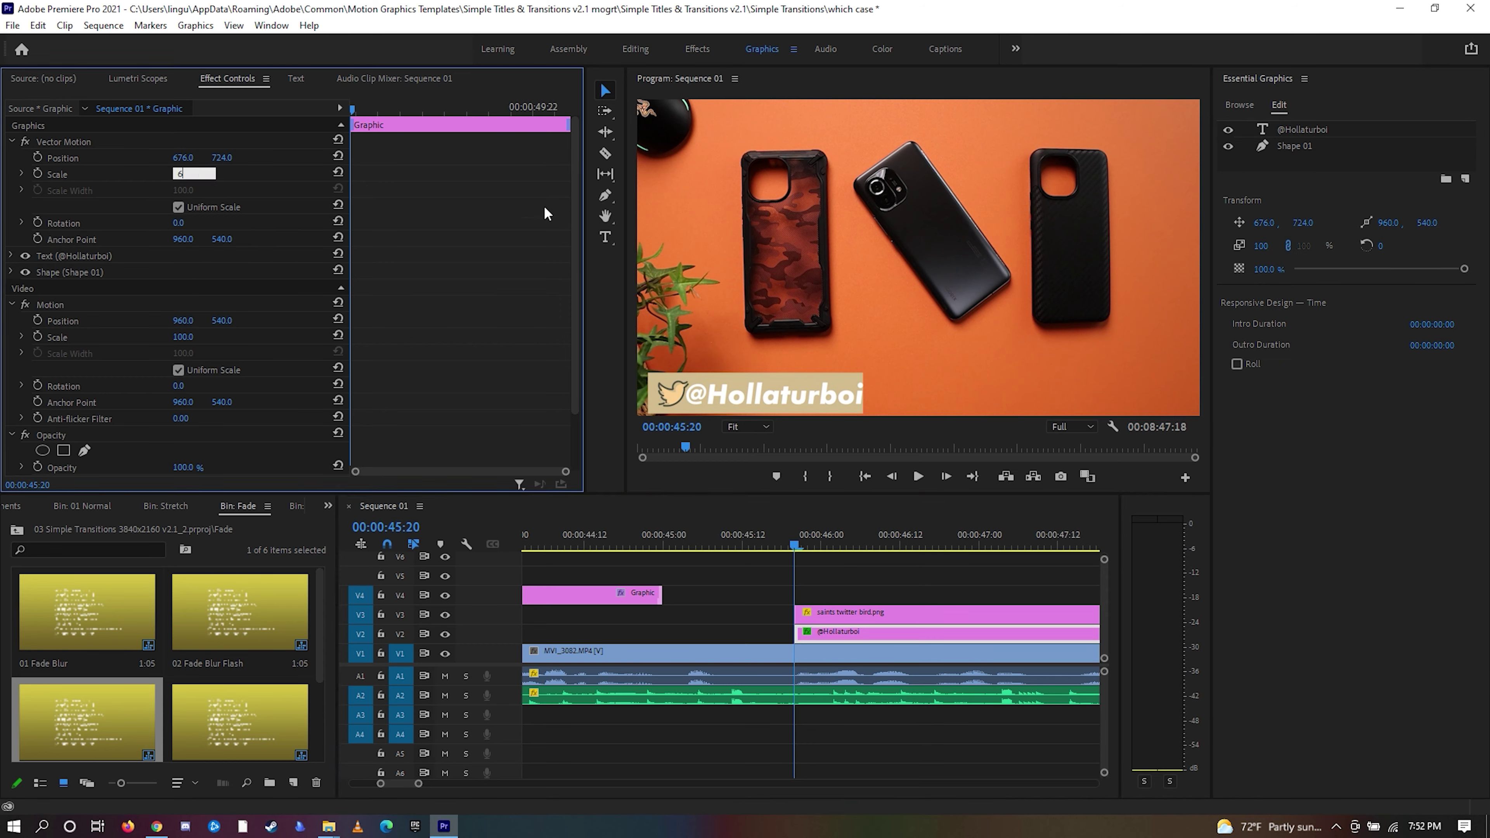
key(Return)
drag(182, 158, 103, 158)
click(1227, 150)
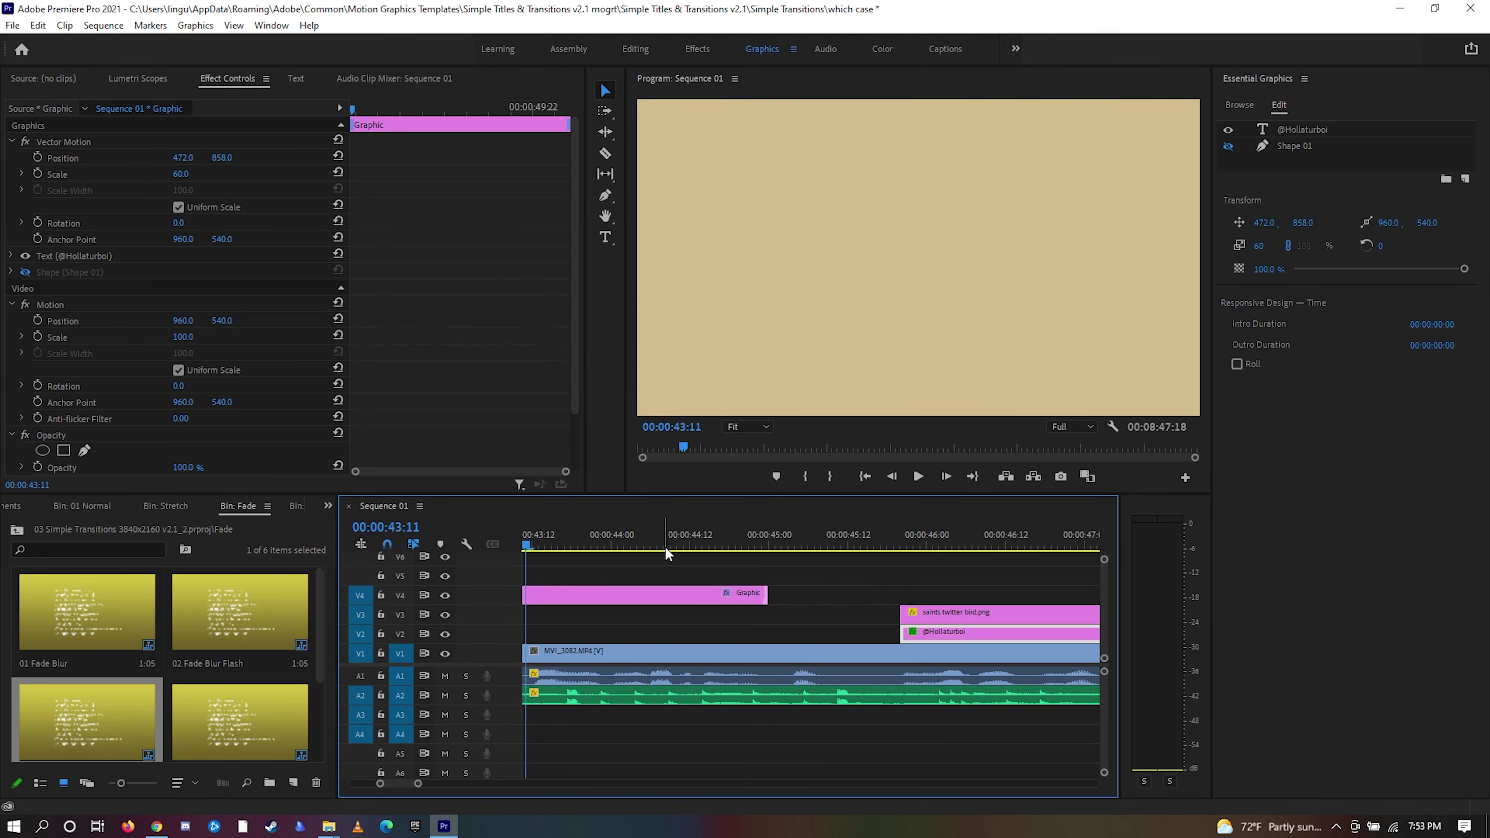
key(space)
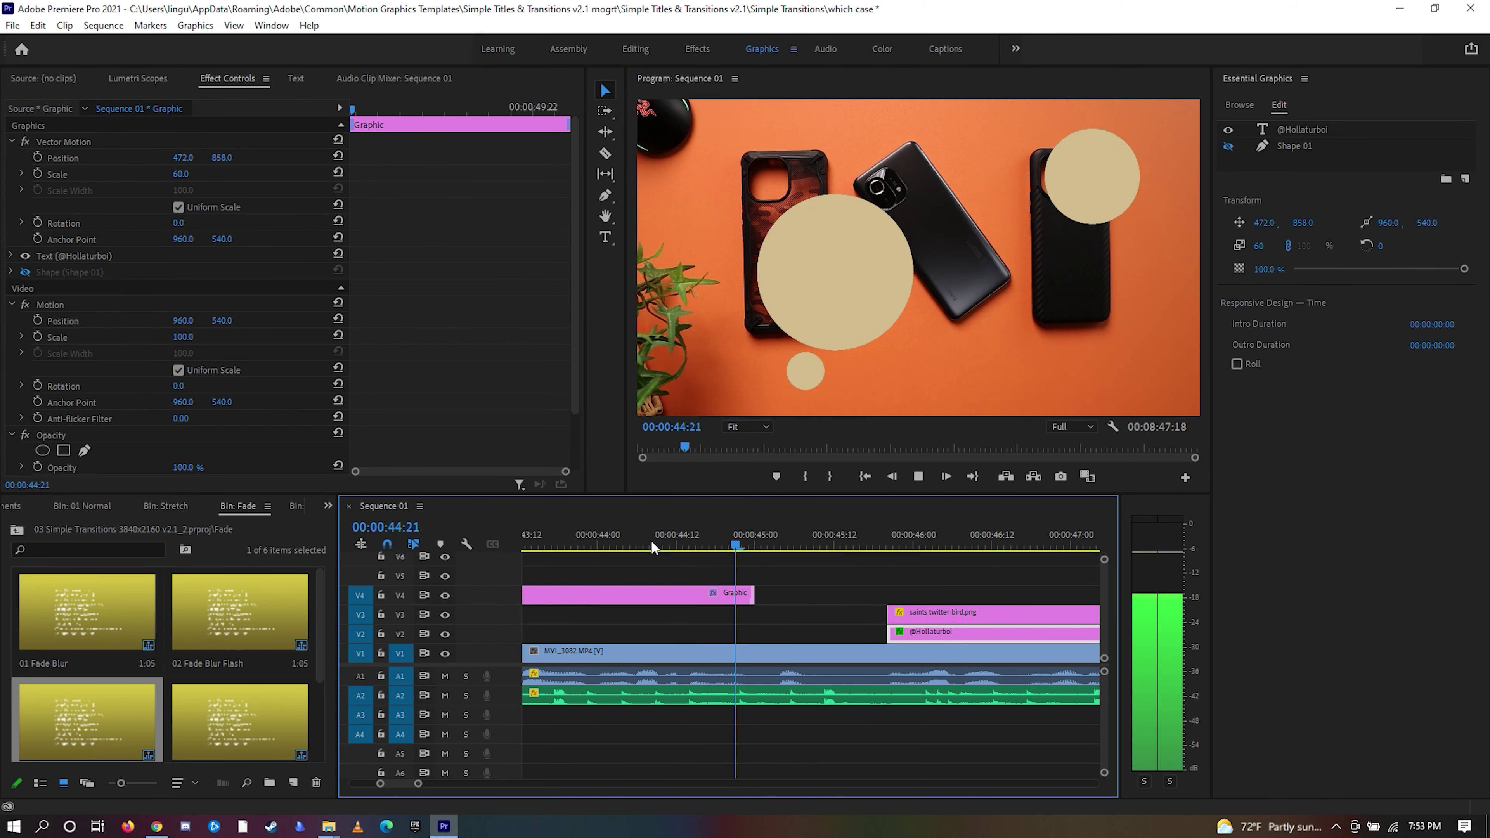
click(891, 550)
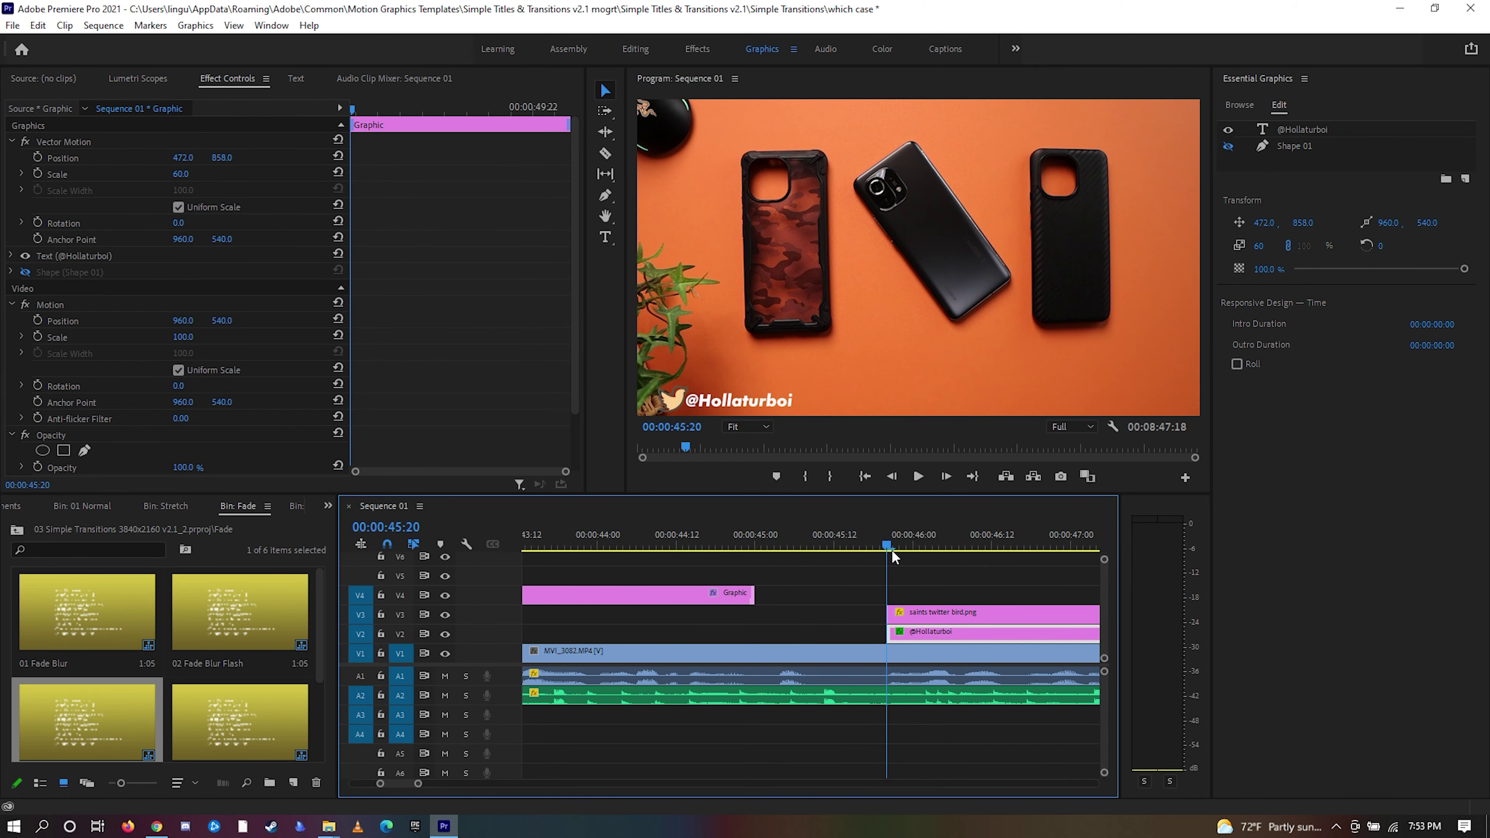
- Add FI: Push Impacts transitions to both ends of the bird and title clips, trimming the end transition to 14 frames
click(696, 49)
click(1250, 105)
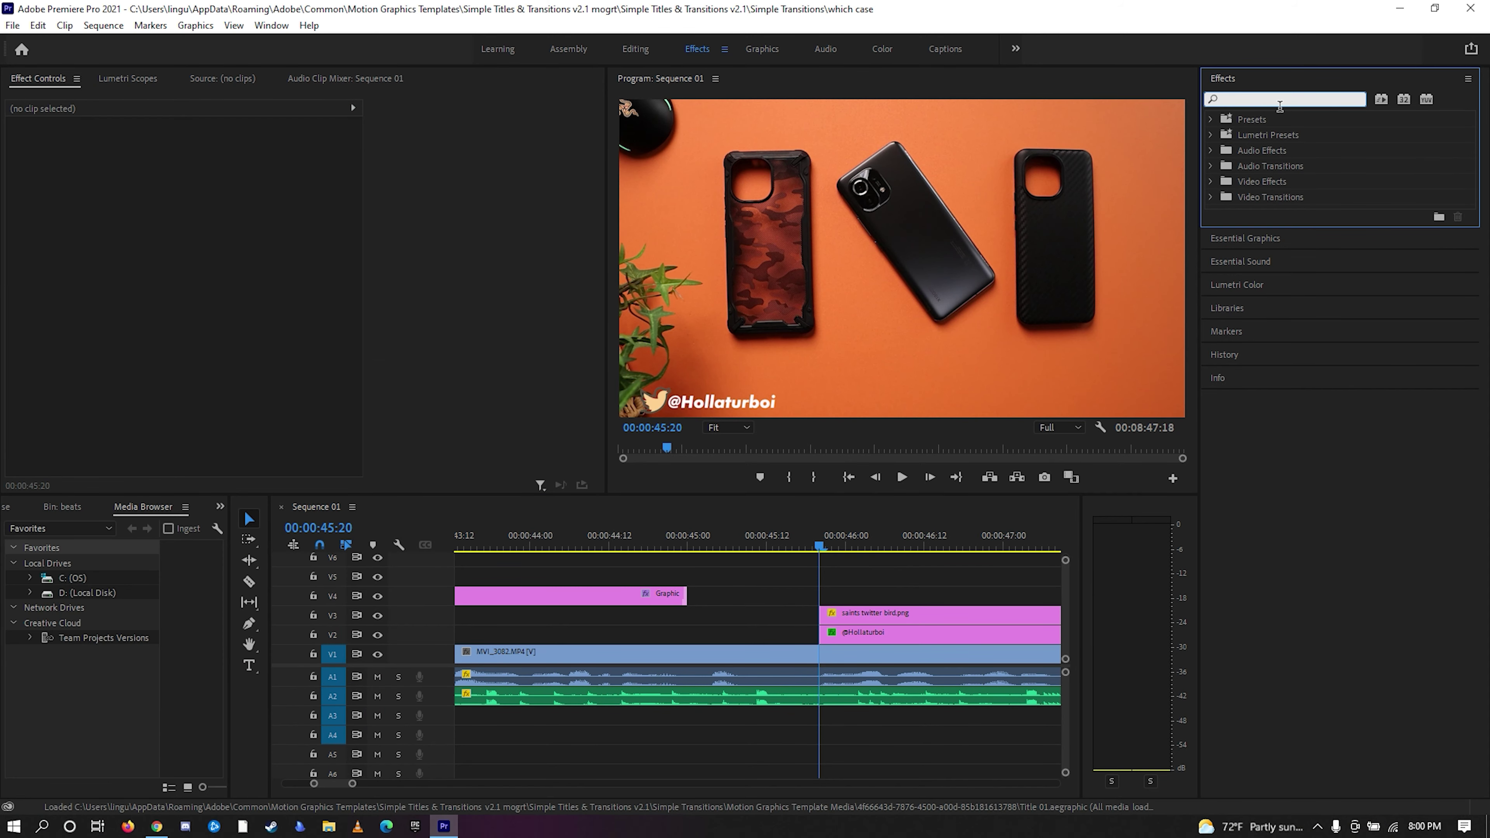
drag(1285, 258, 829, 622)
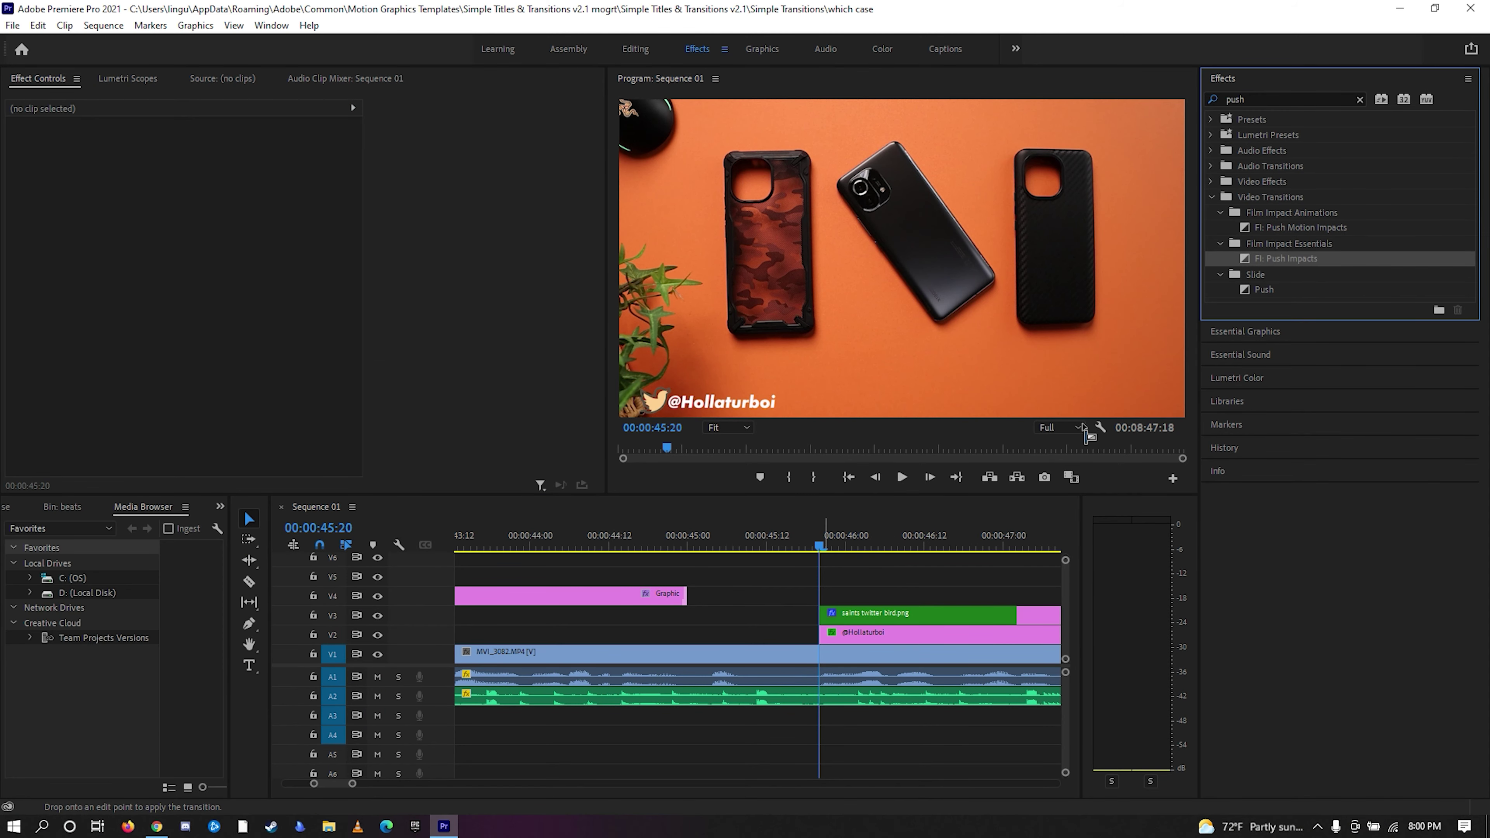
drag(1255, 281, 1043, 445)
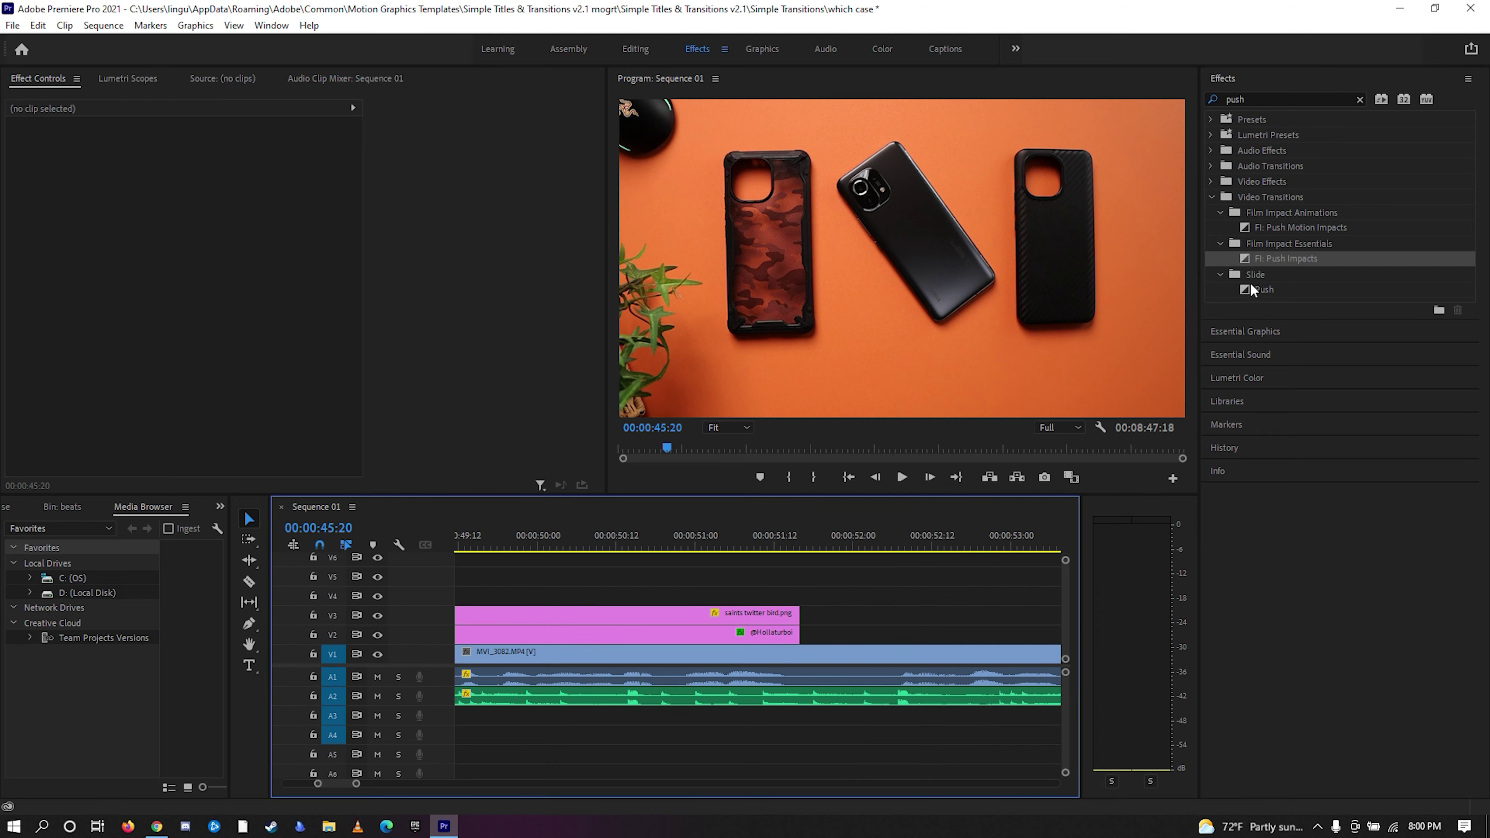
click(1282, 264)
drag(787, 614, 794, 615)
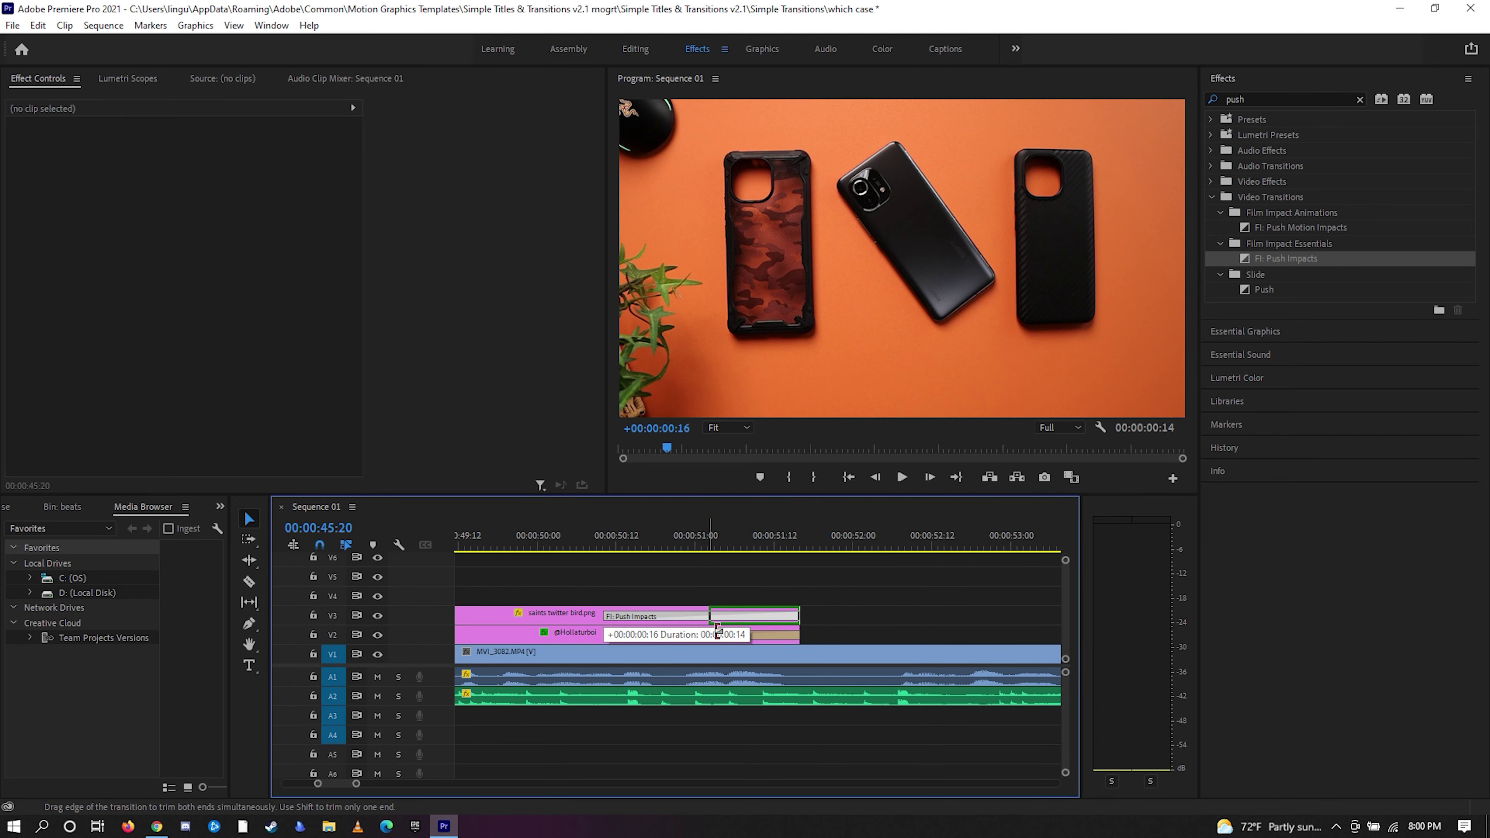
scroll(670, 629, up, 5)
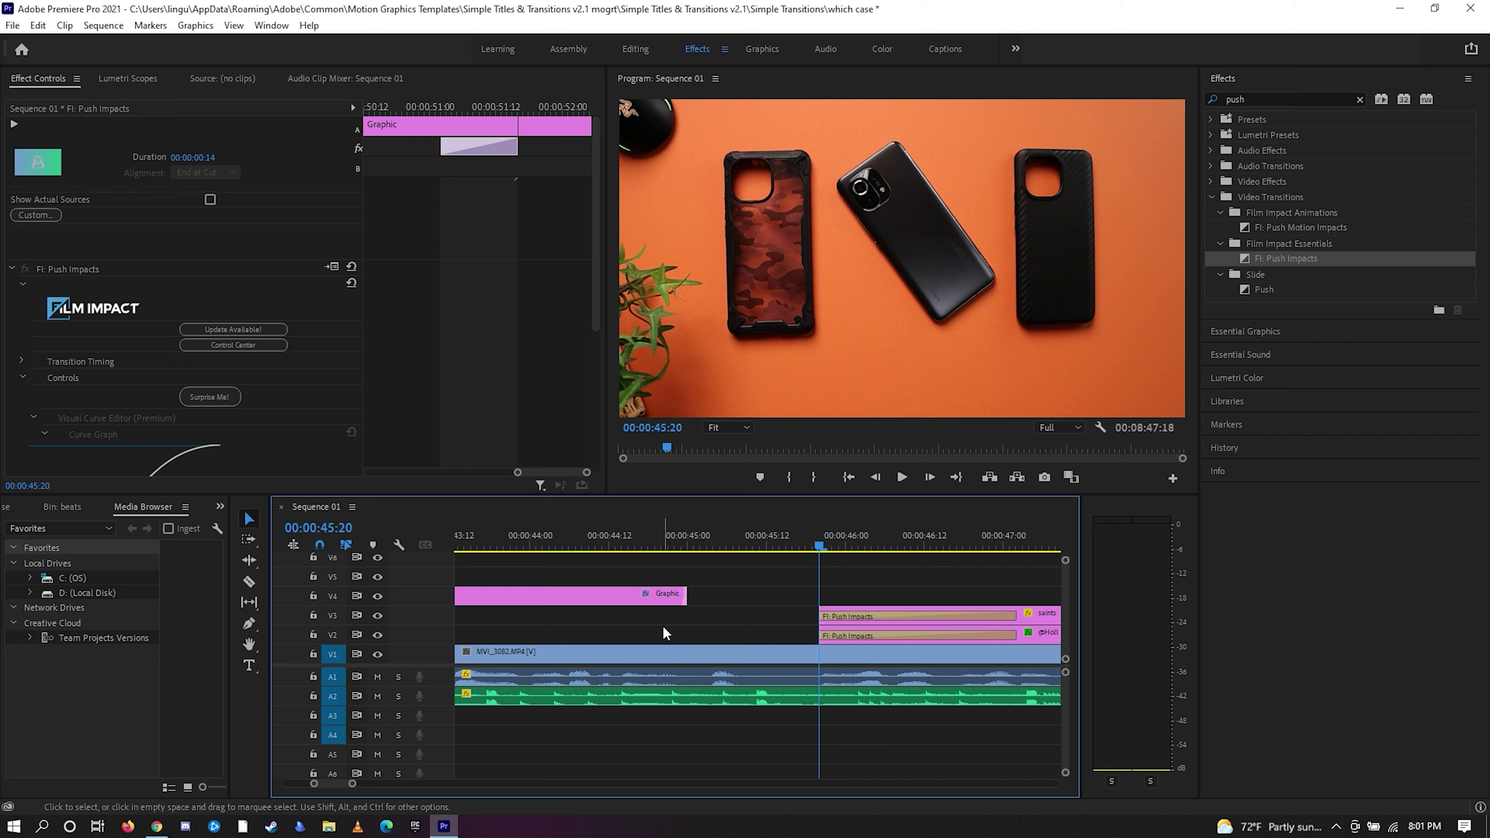
key(space)
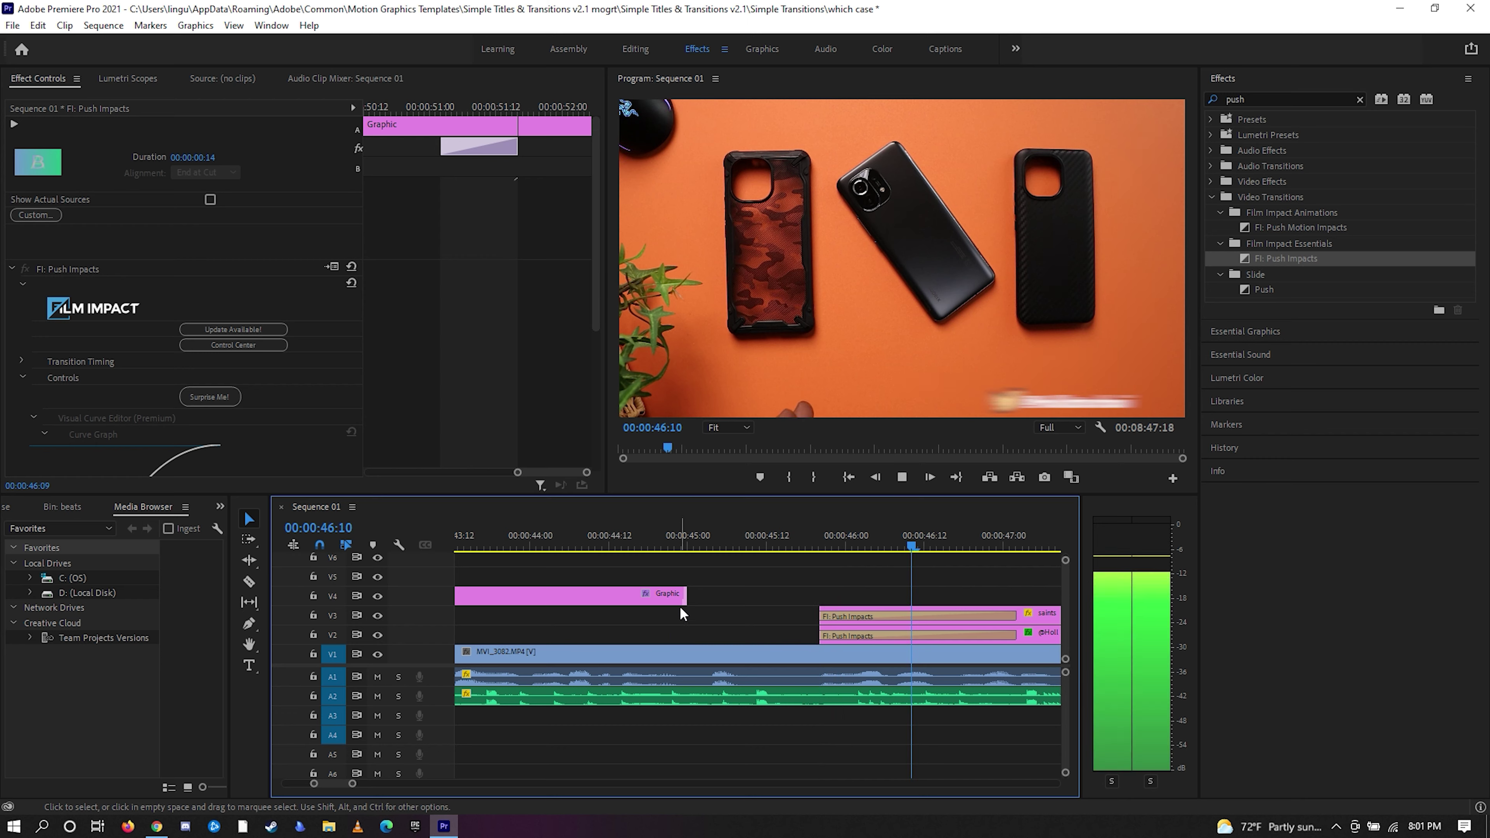
key(space)
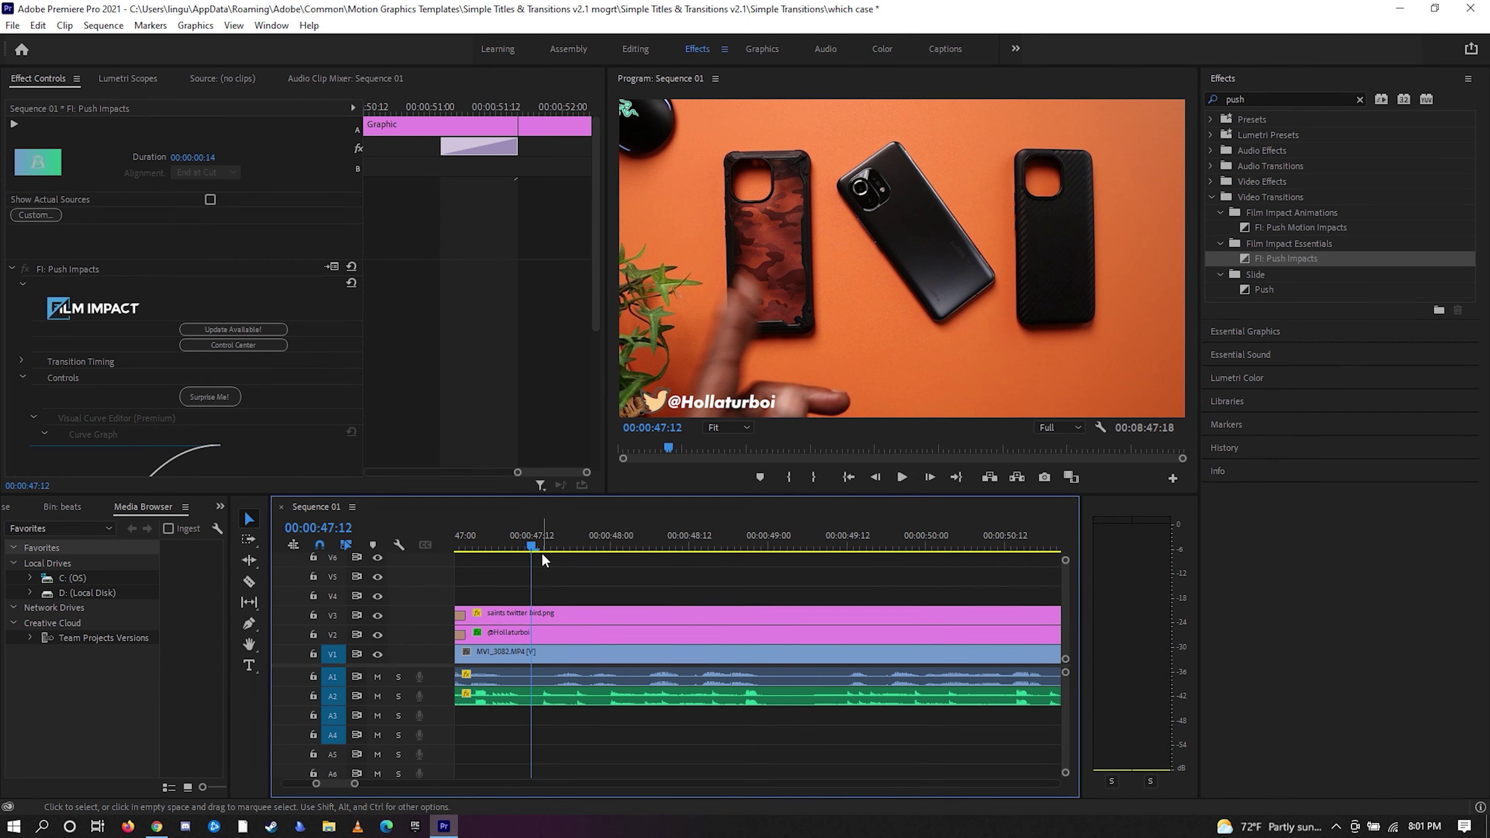
- Set the push direction to Right for the opening transitions of both the bird and title clips, and preview them
scroll(256, 325, down, 5)
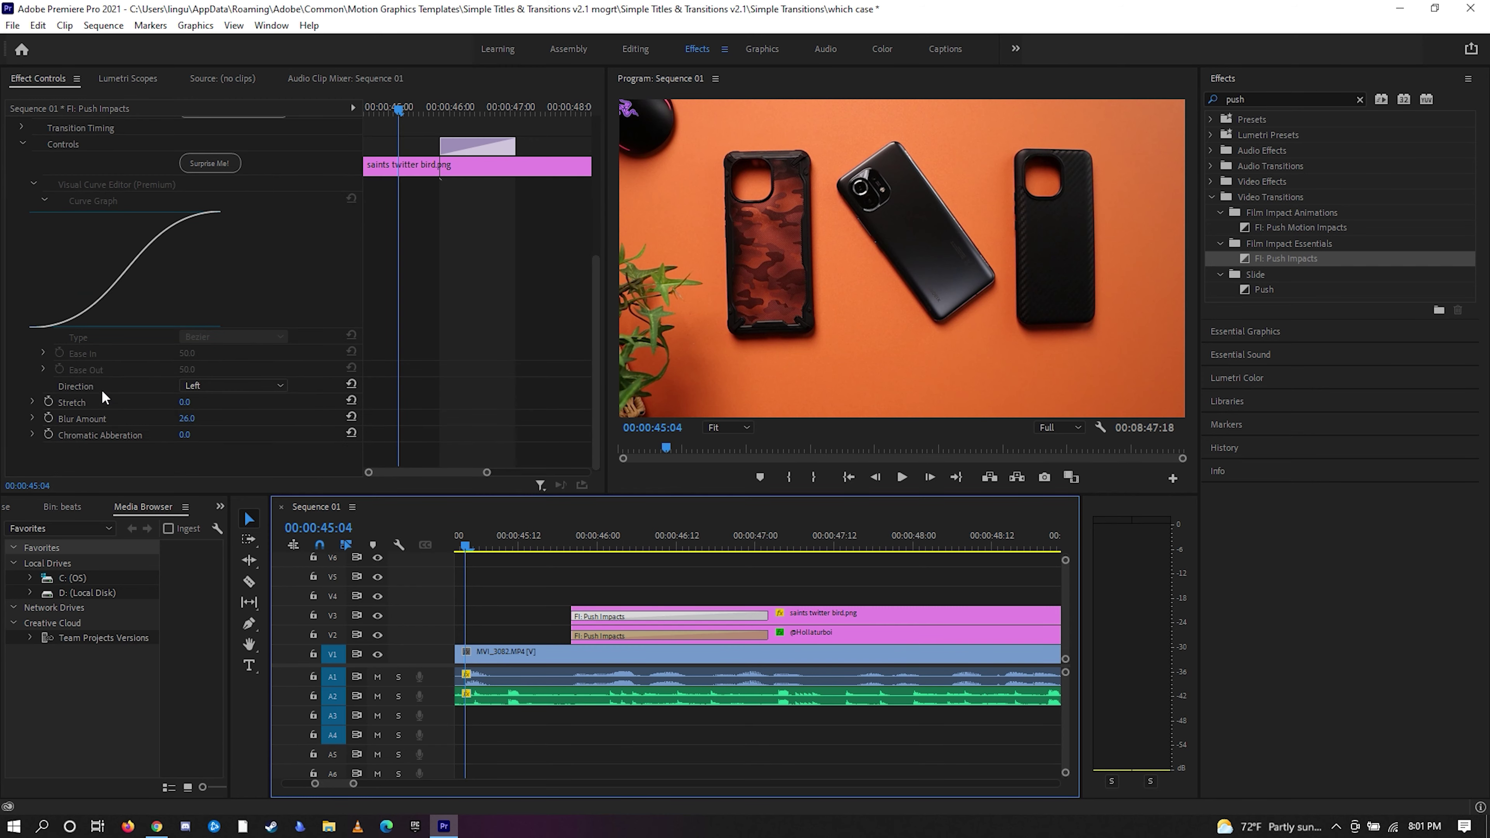
click(280, 389)
click(221, 447)
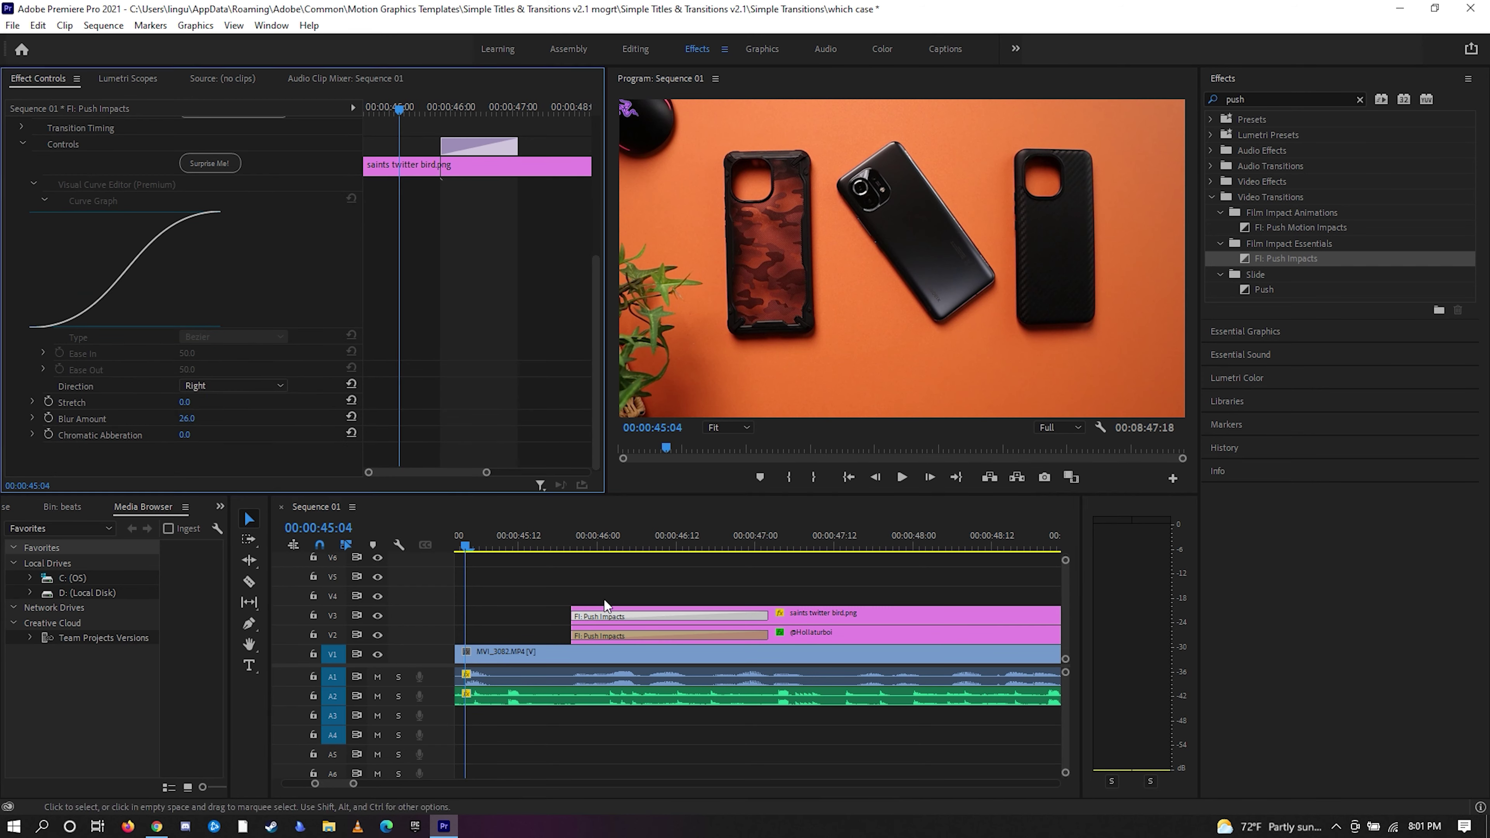
scroll(261, 405, down, 5)
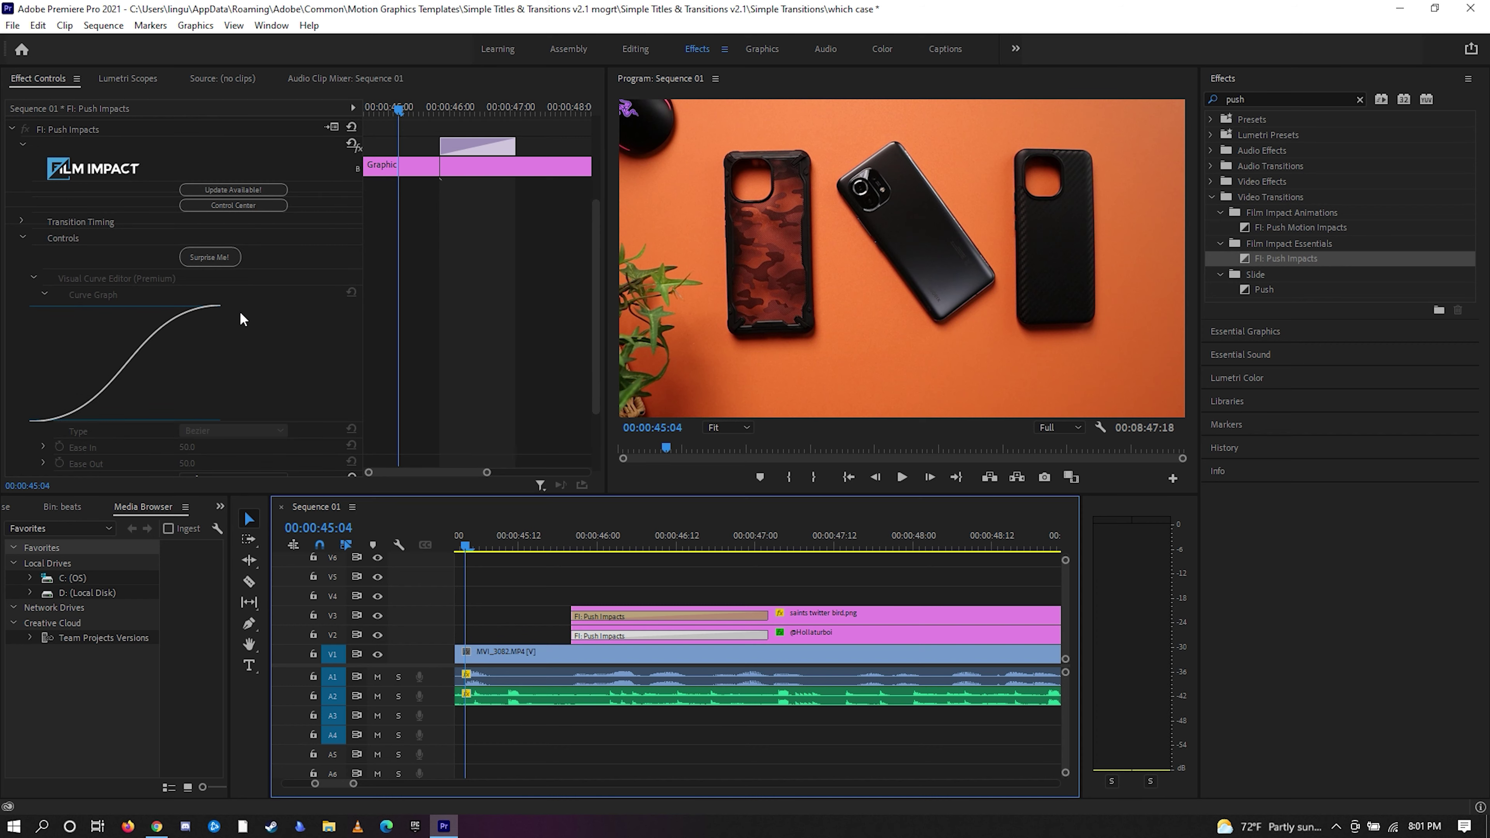
scroll(260, 390, down, 1)
click(499, 544)
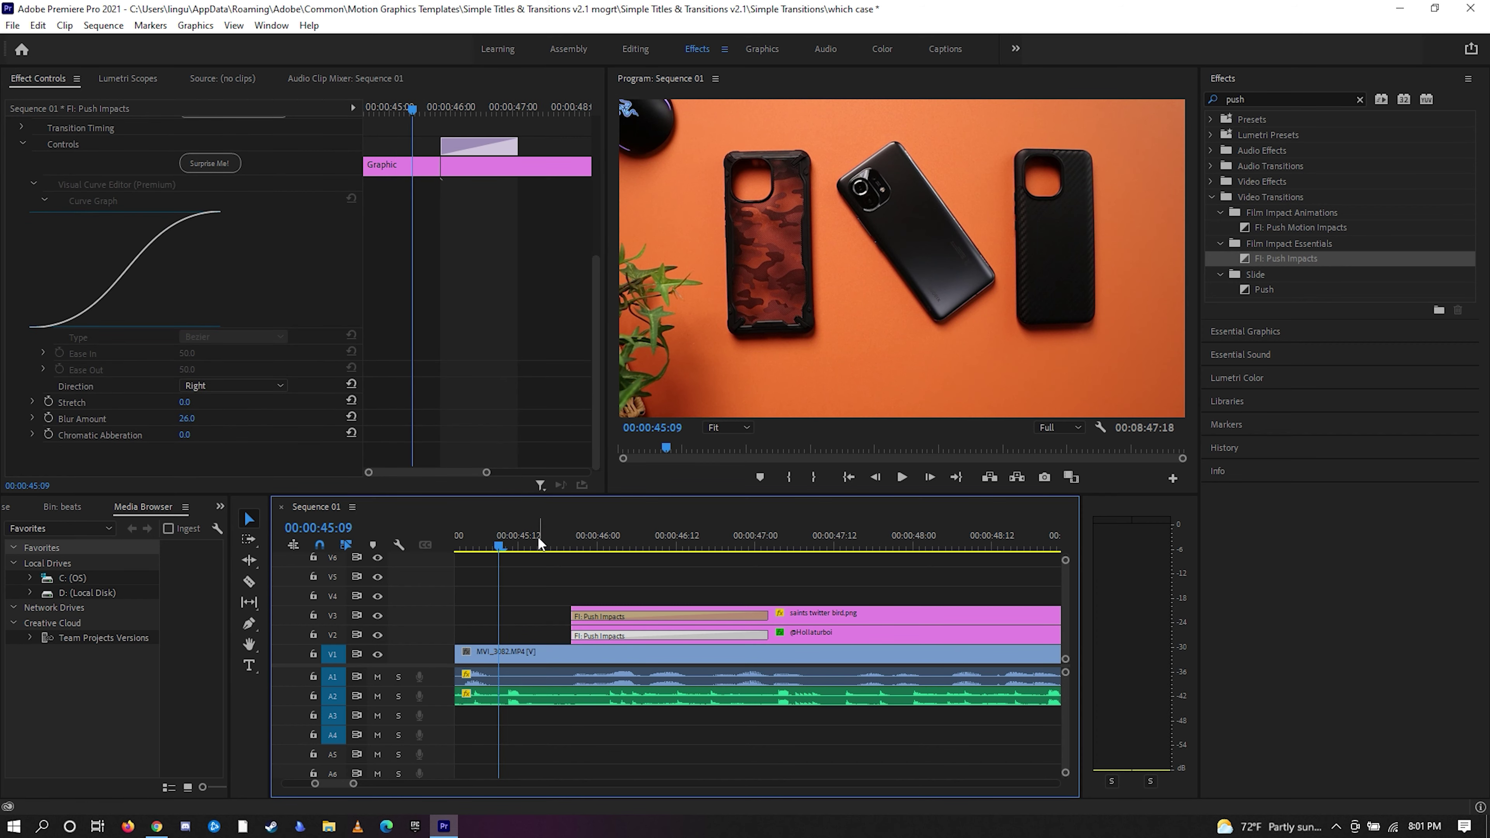
key(space)
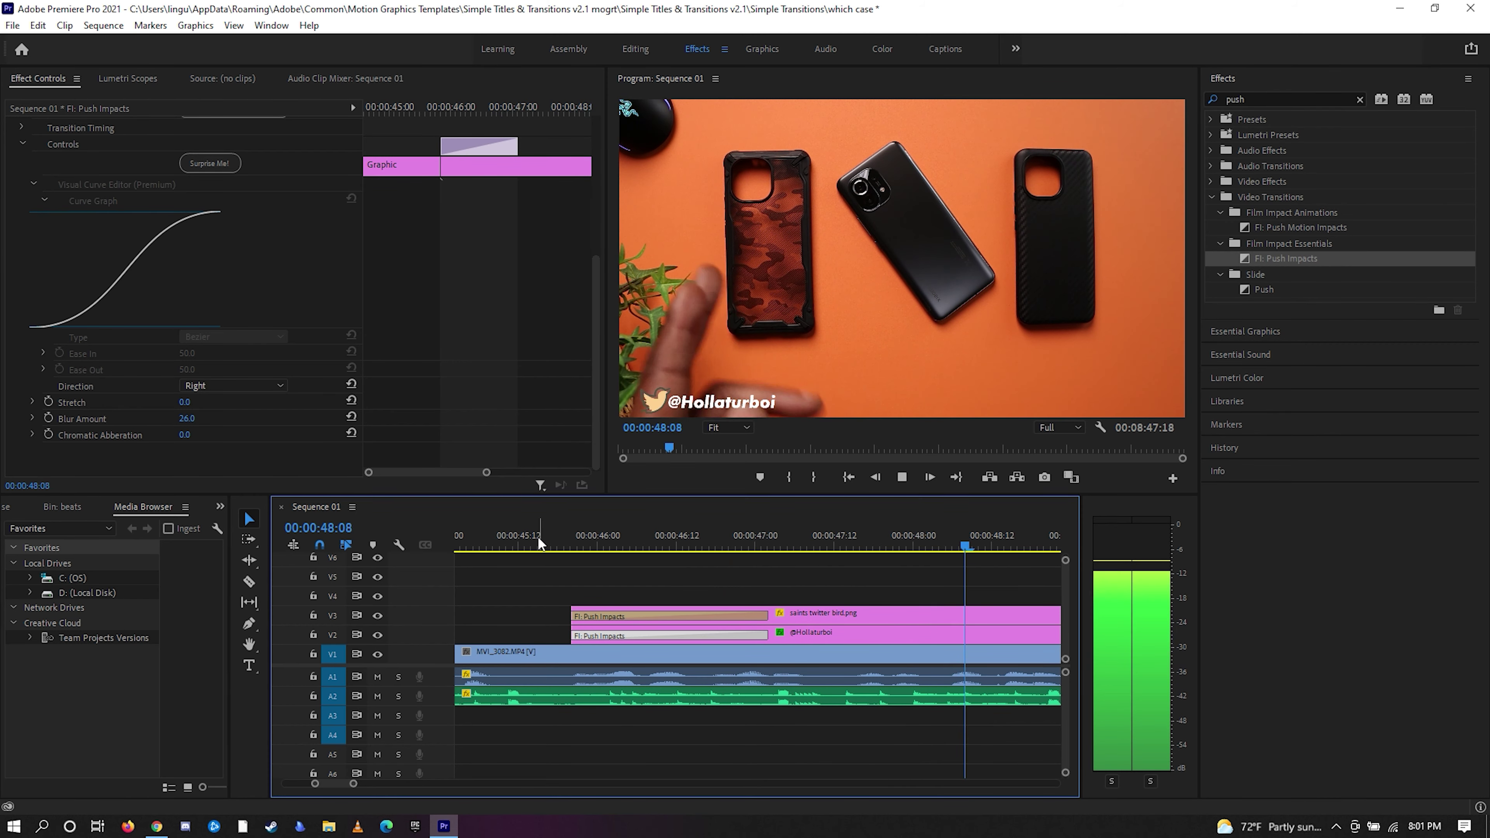
key(space)
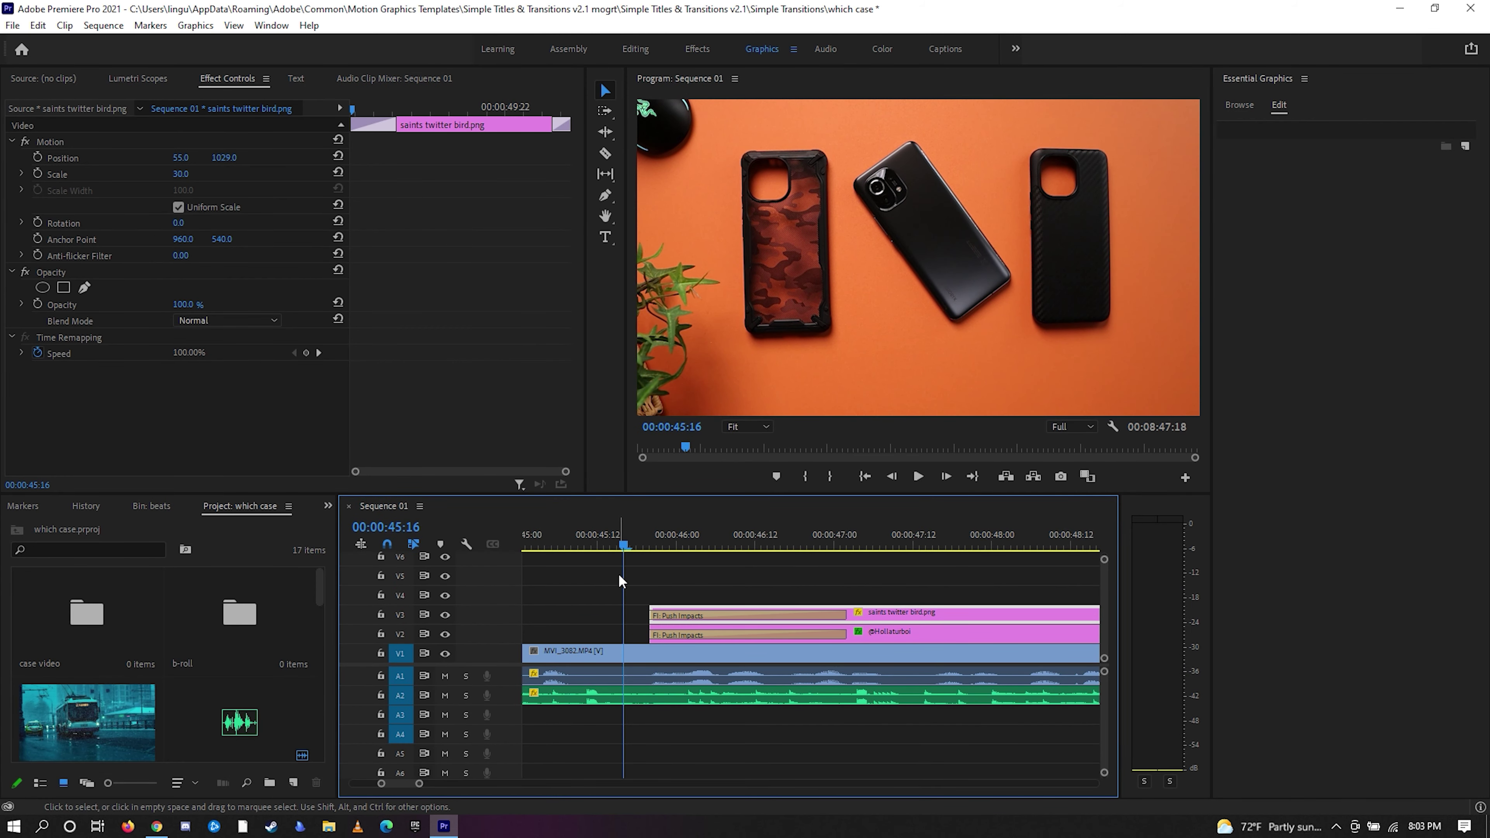
- Place the swish-swoosh cutscene sound effect from the sound effects folder on track A4 at about 00:00:46:14 and play it back
click(329, 827)
click(921, 301)
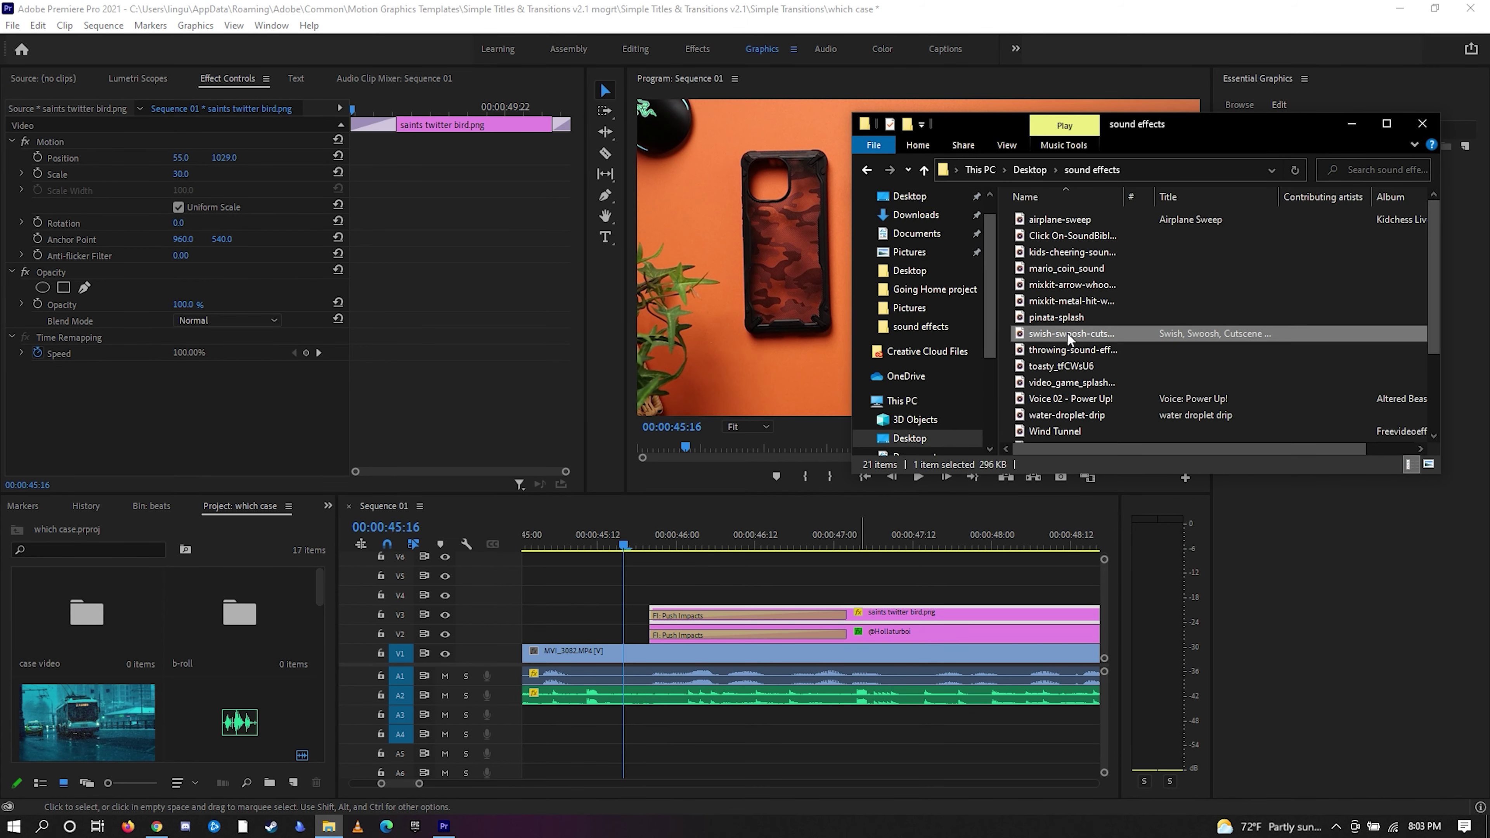
click(1068, 335)
drag(1067, 334, 578, 717)
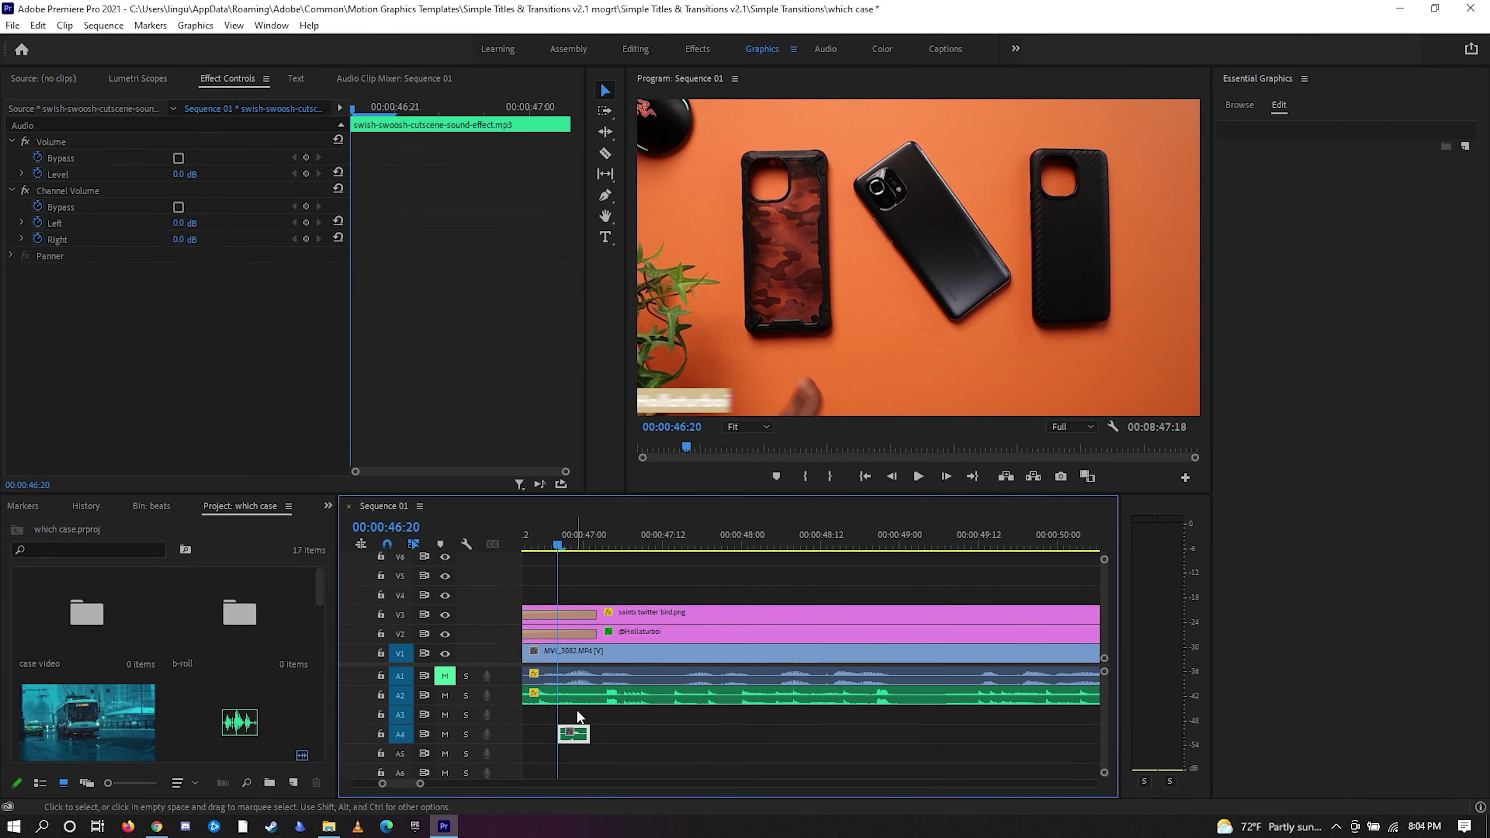
key(j)
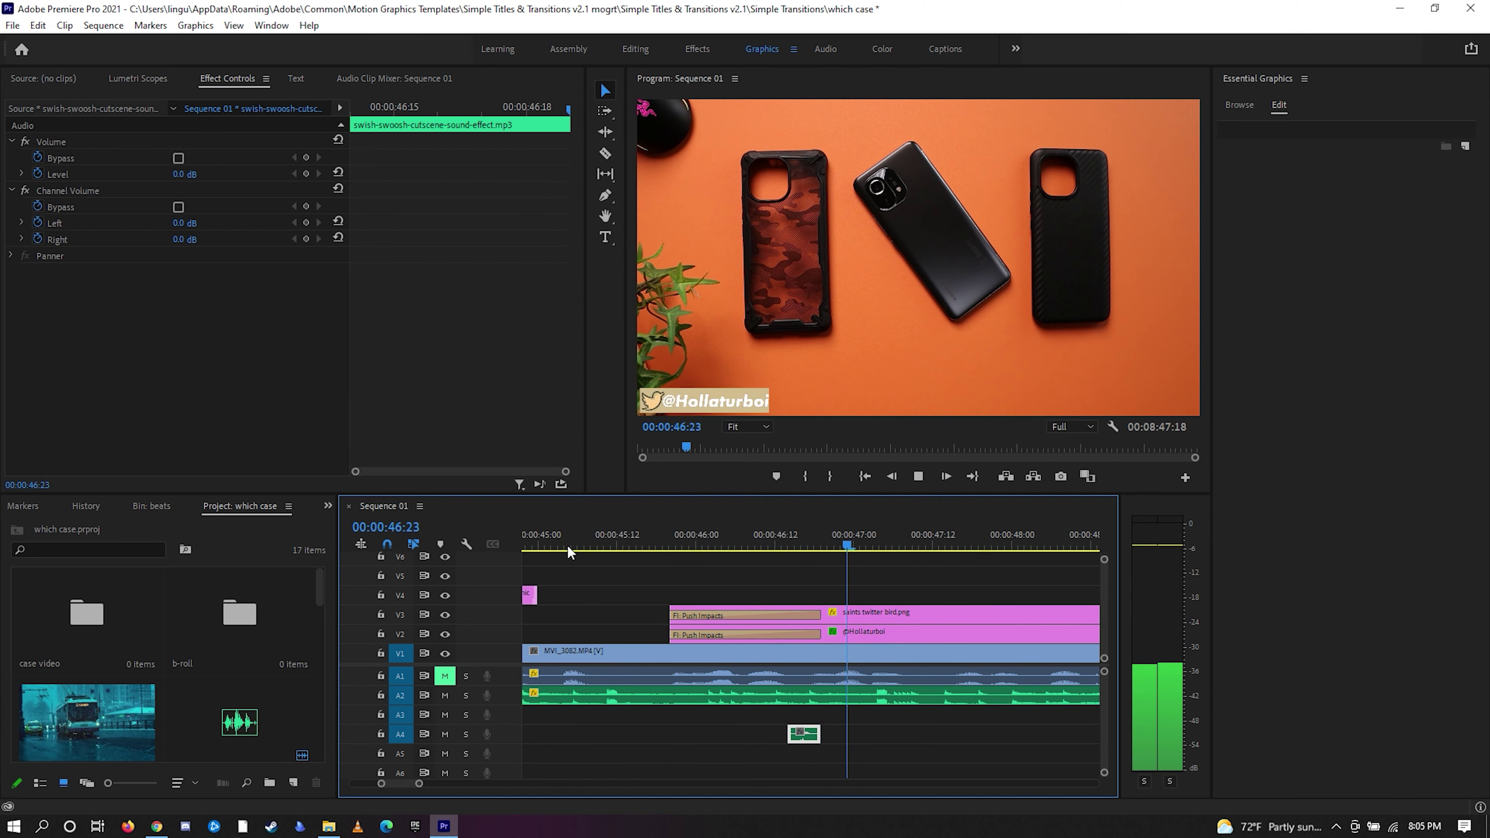
click(1049, 550)
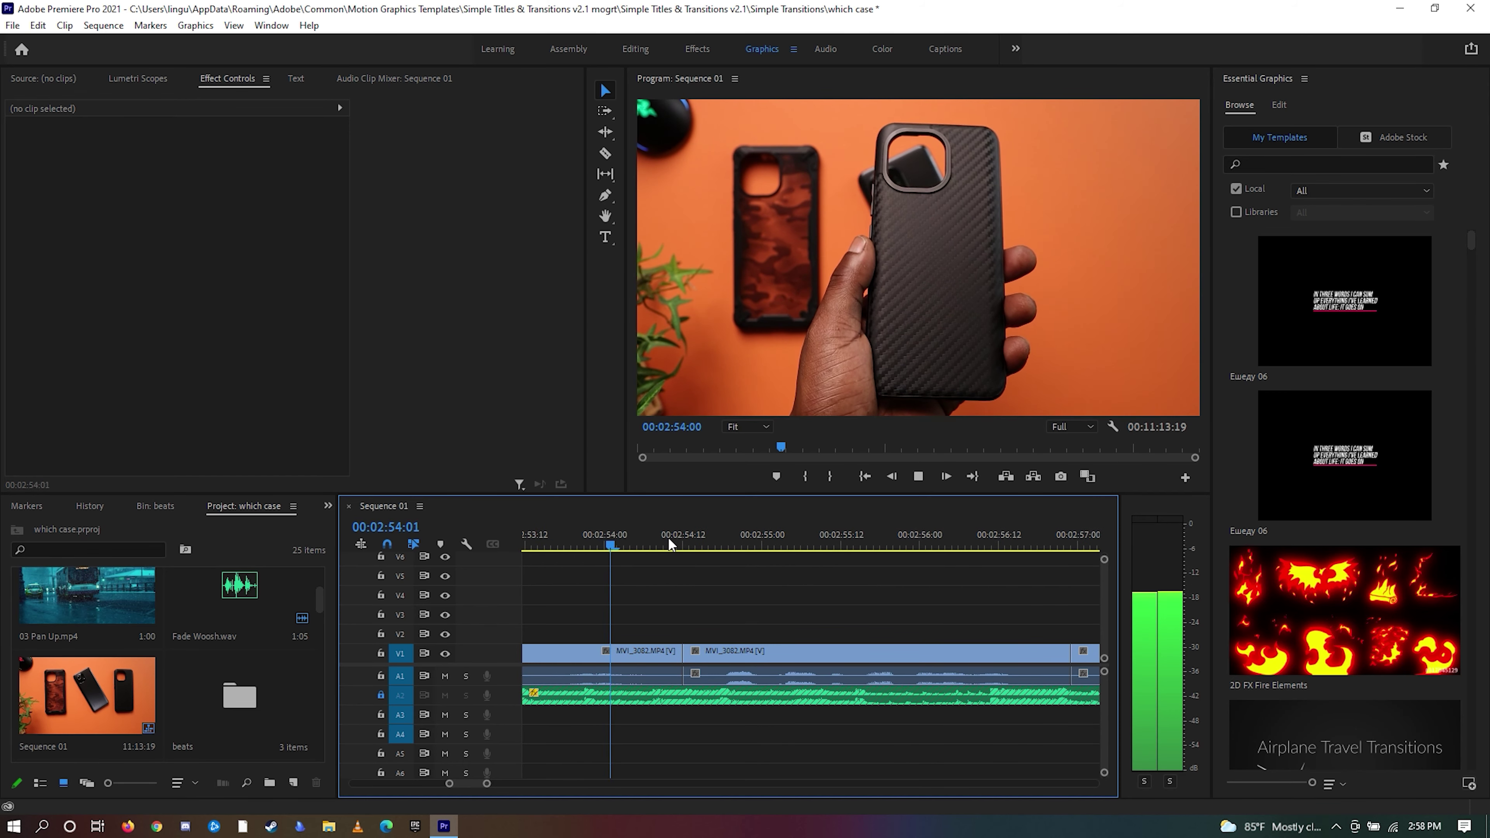
- Place the 2D FX Fire Elements template on track V3 at 00:02:57:06, over the carbon-textured case footage
key(space)
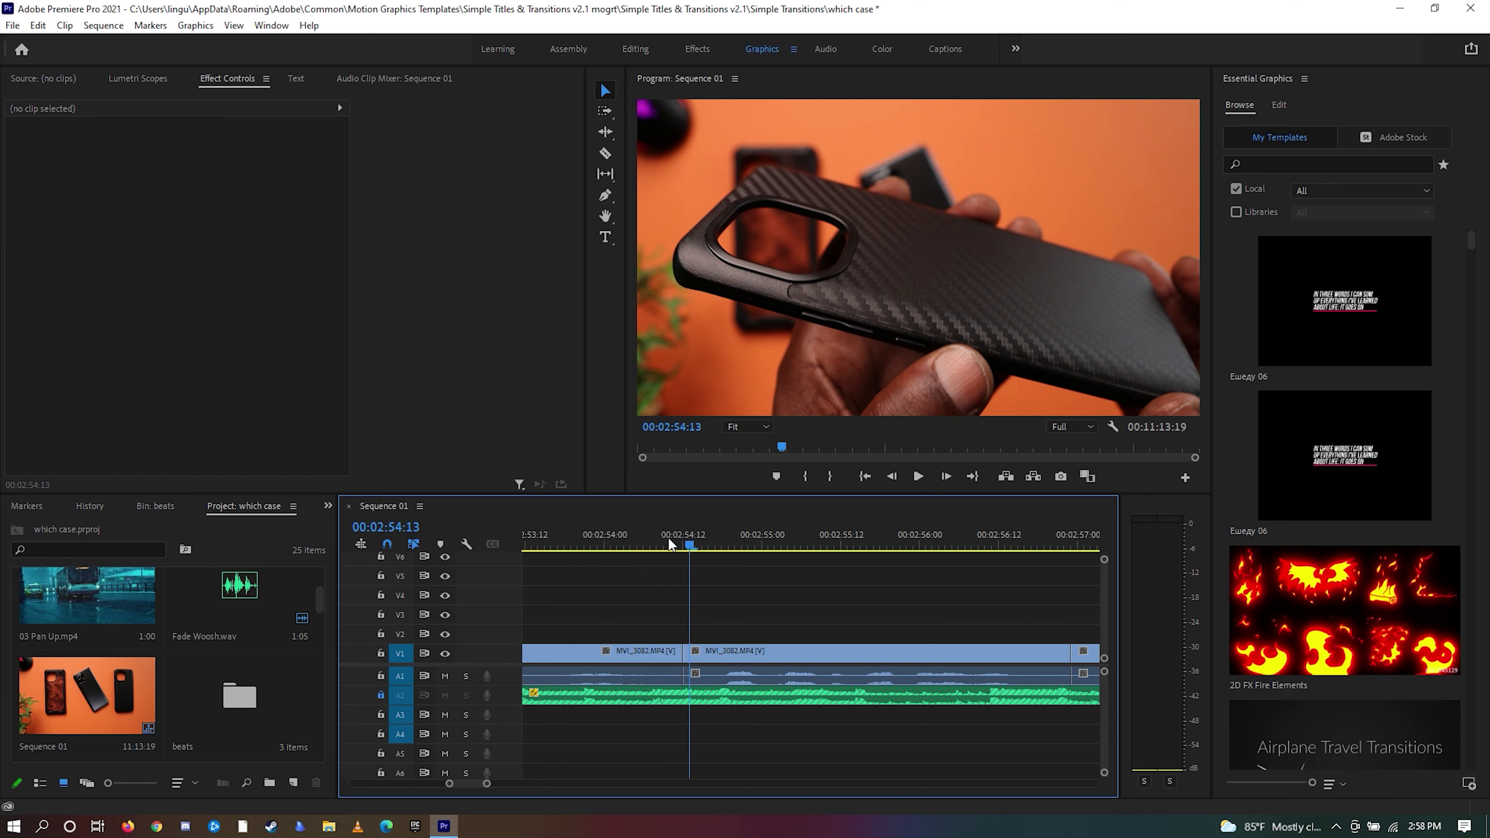
key(space)
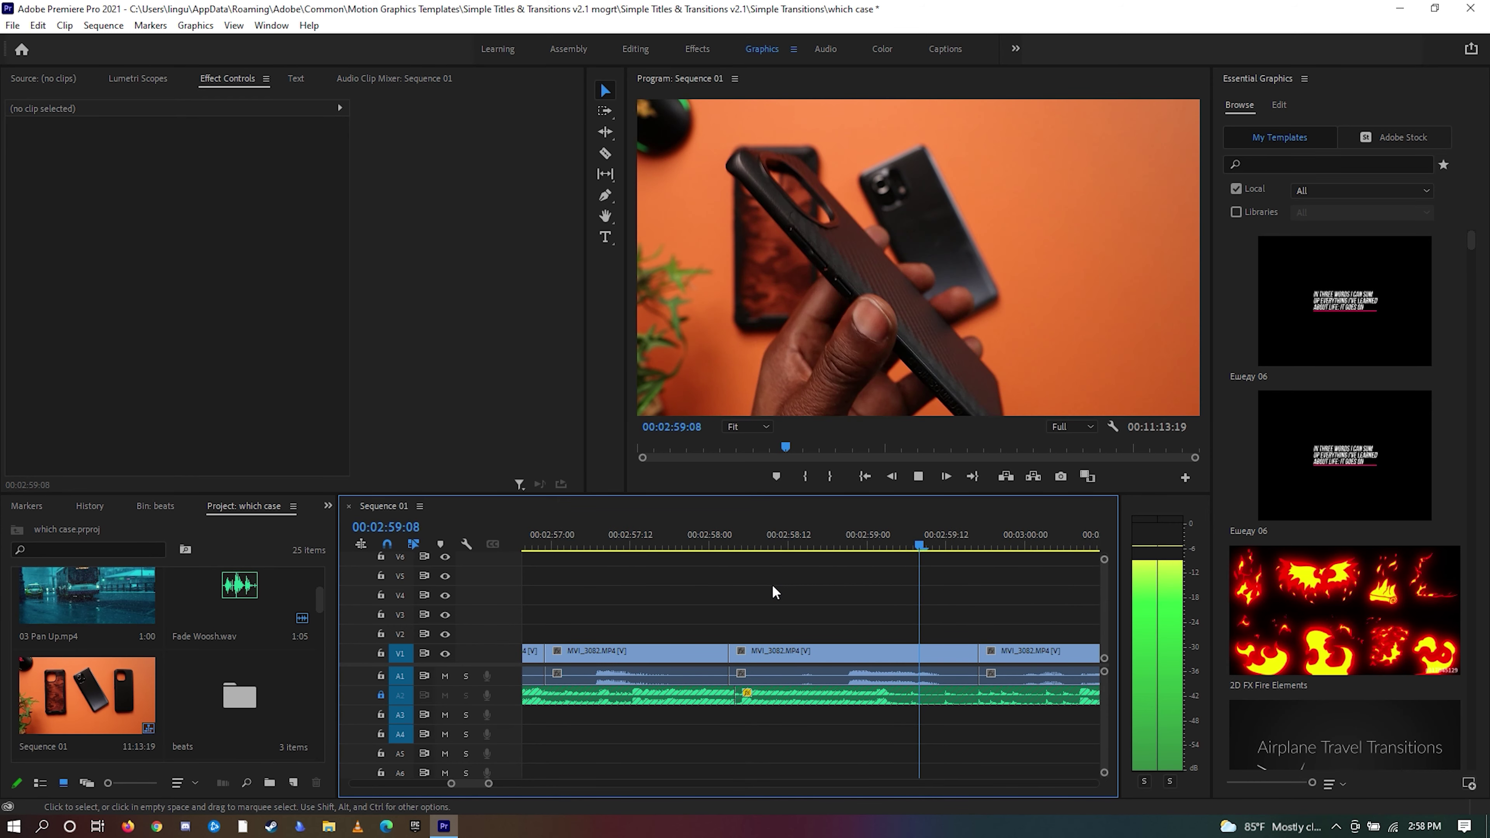
click(826, 545)
drag(829, 547, 821, 548)
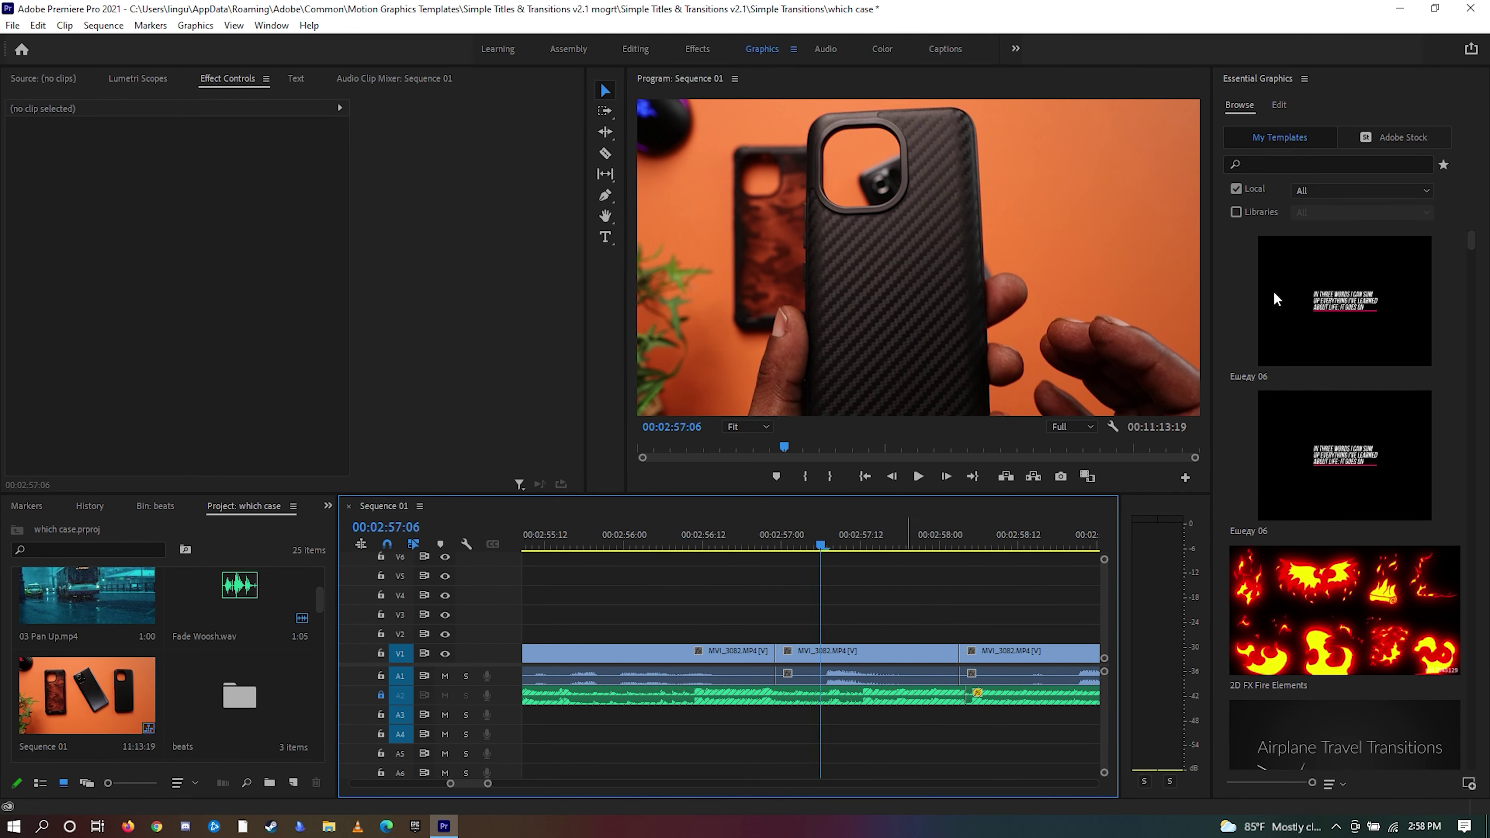
drag(1343, 610, 821, 614)
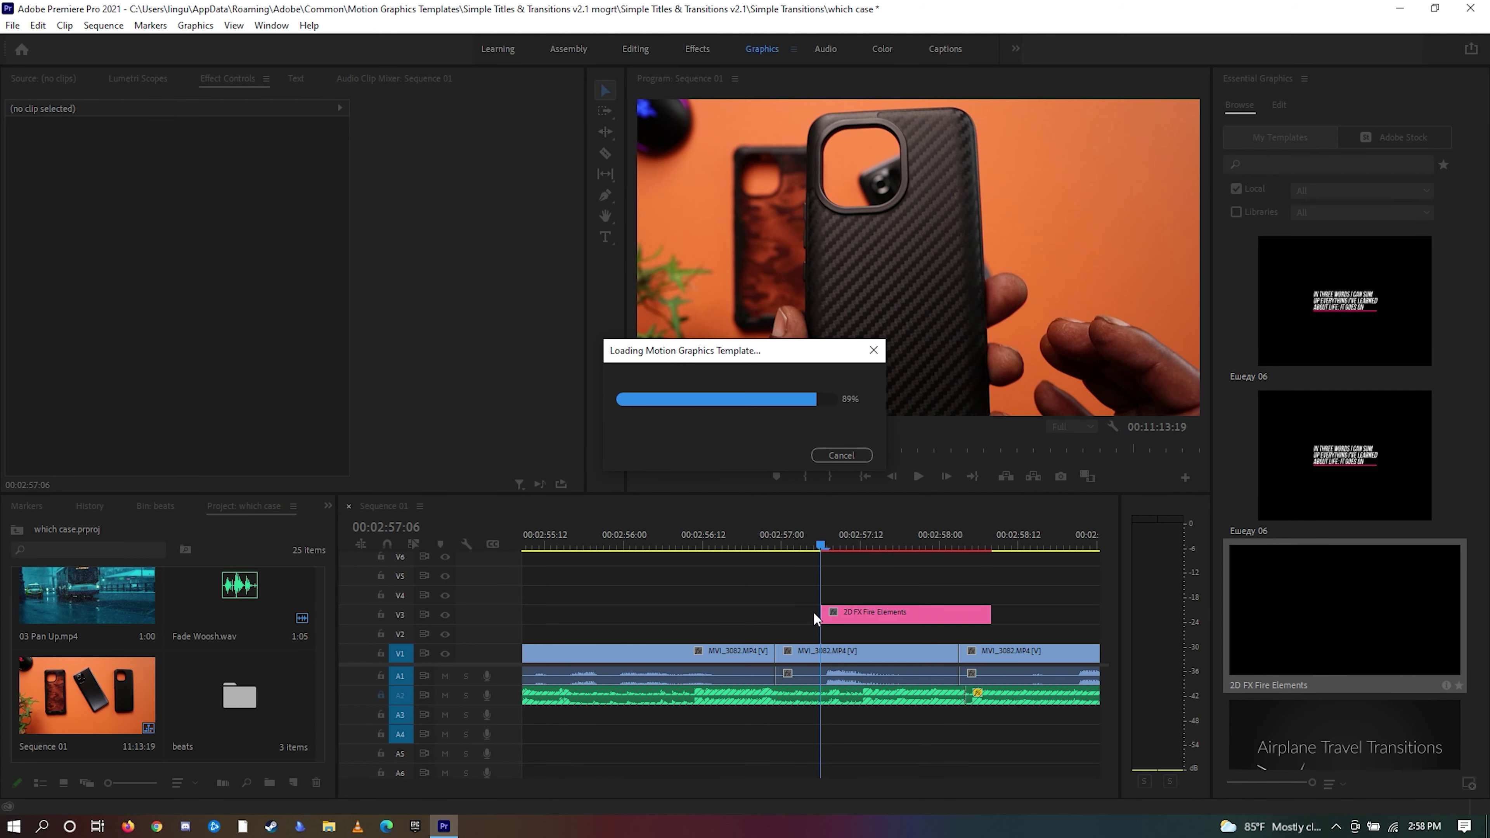
- Set the fire element's animation style to 3, shorten the end of its clip slightly, and play back the section
click(889, 614)
click(1313, 181)
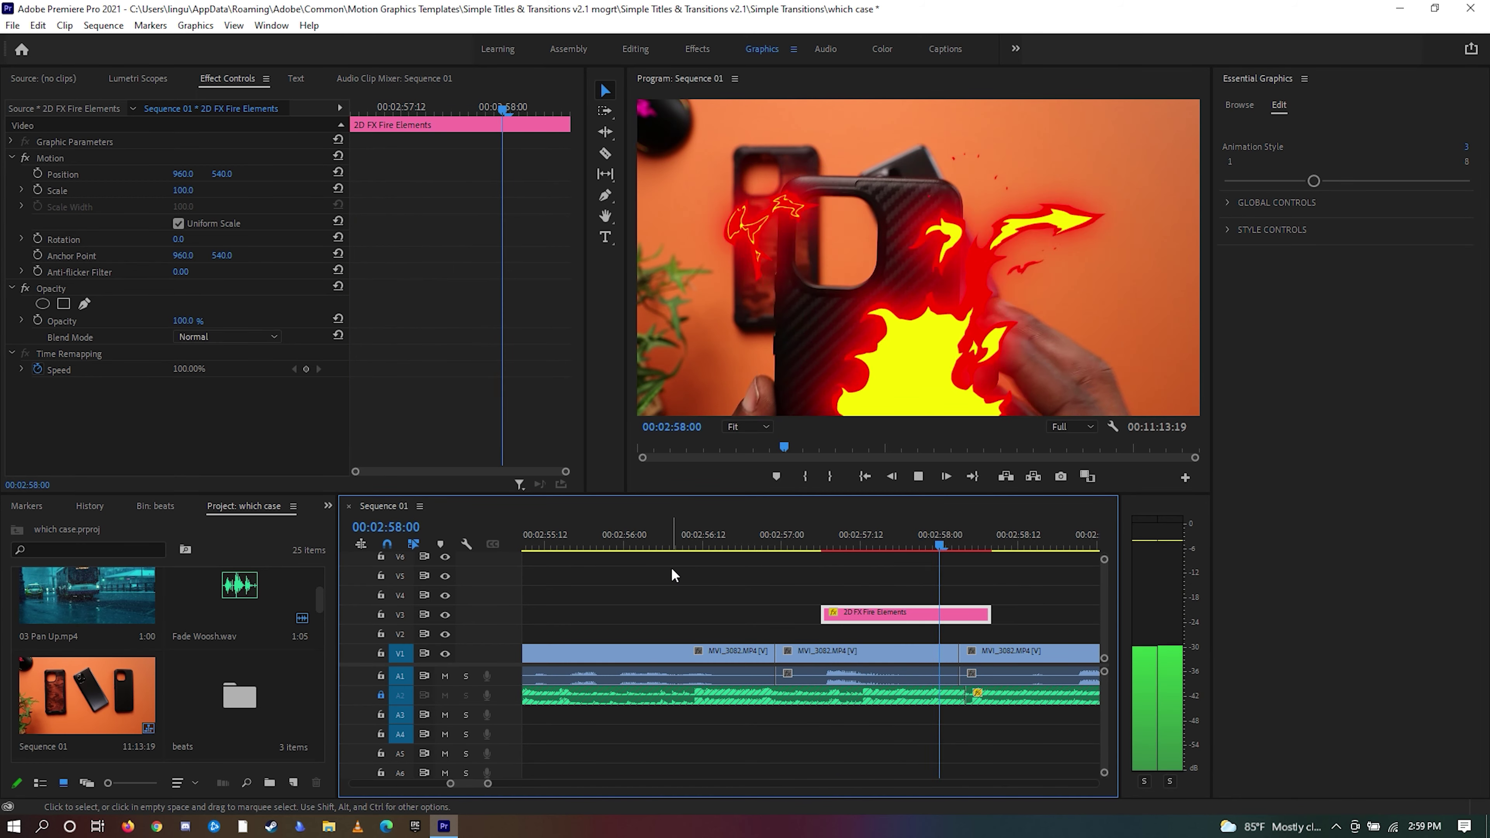
key(space)
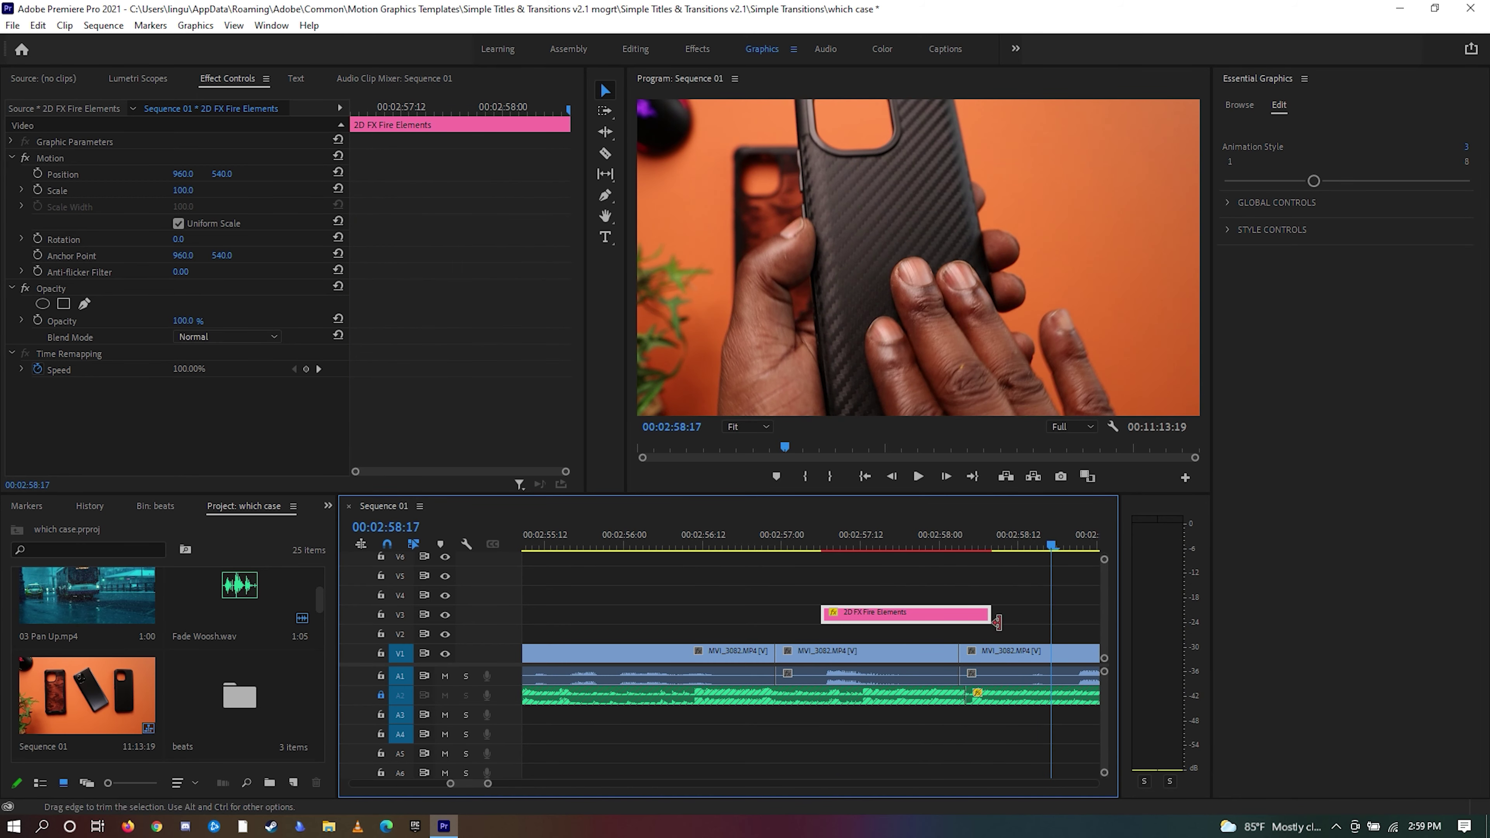
drag(981, 623, 951, 623)
drag(1042, 539, 743, 577)
key(space)
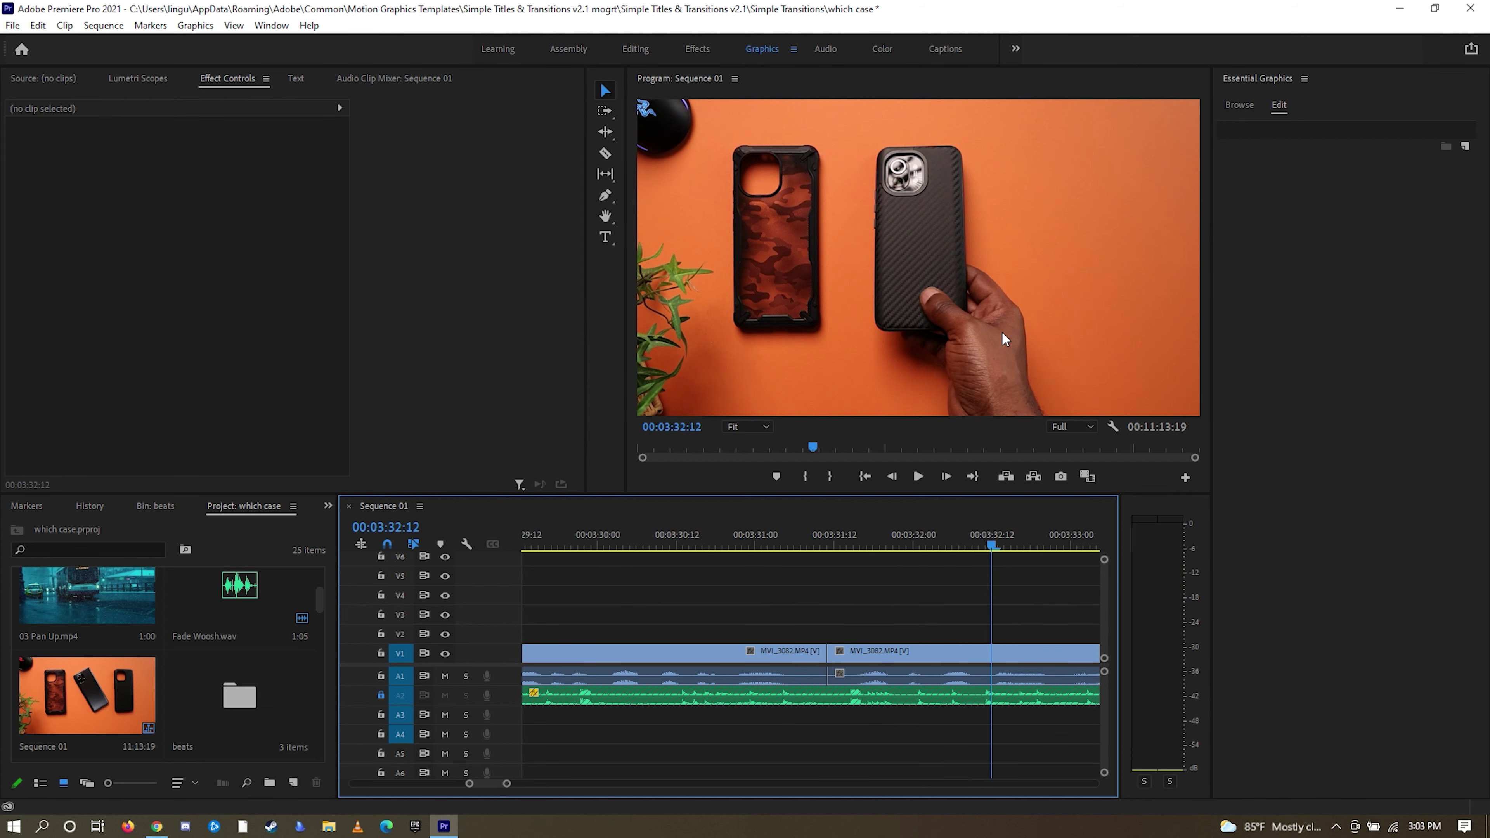
- At 00:03:32:12, add "Exceeds Military Standards Surpasses US military drop test standard (MIL-STD 810G) absorbs impact of over 11 feet" at position 617, 1020 and scale 62
click(1039, 177)
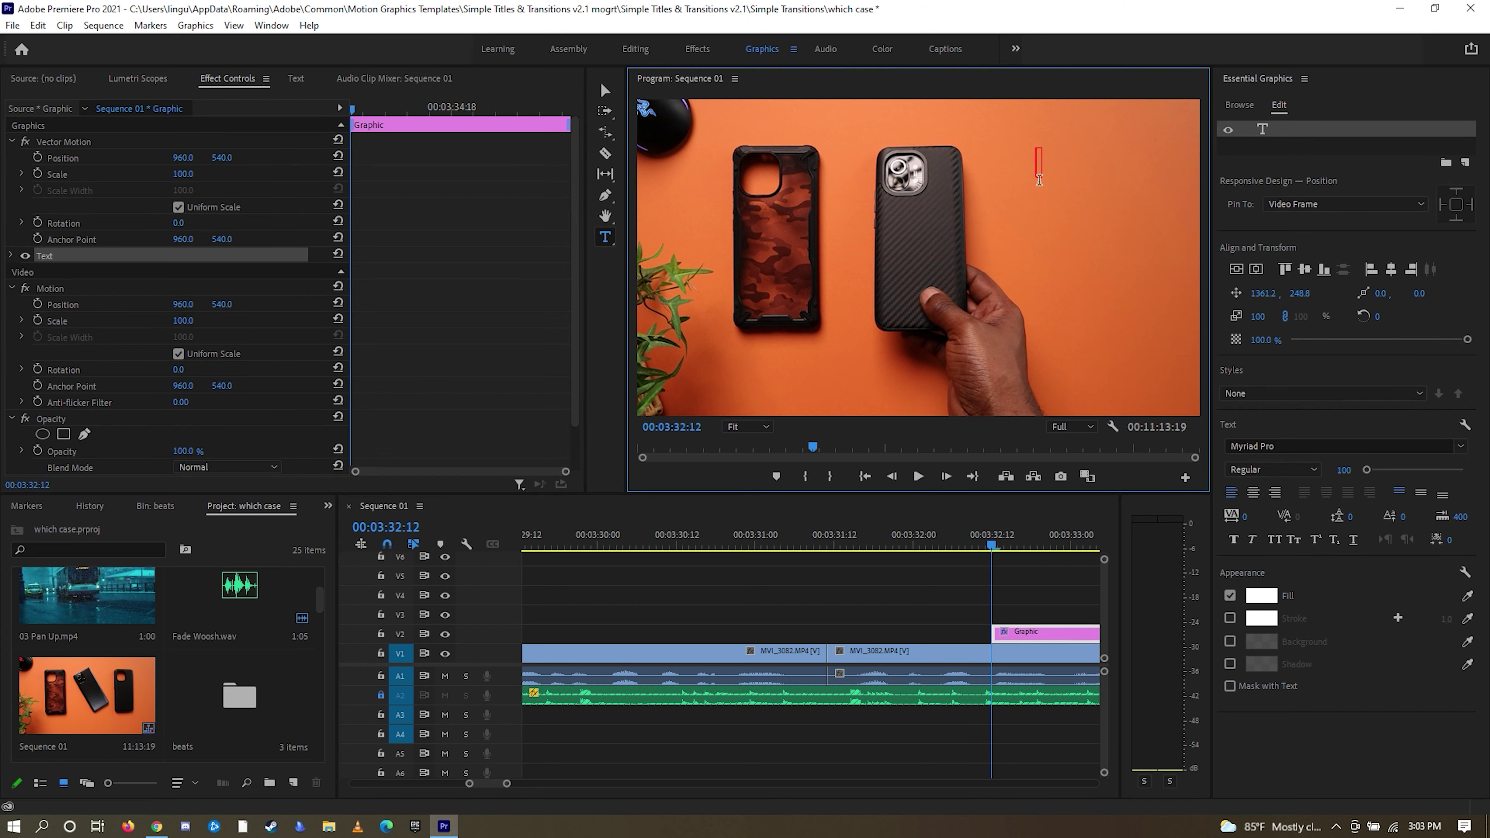
key(ctrl+v)
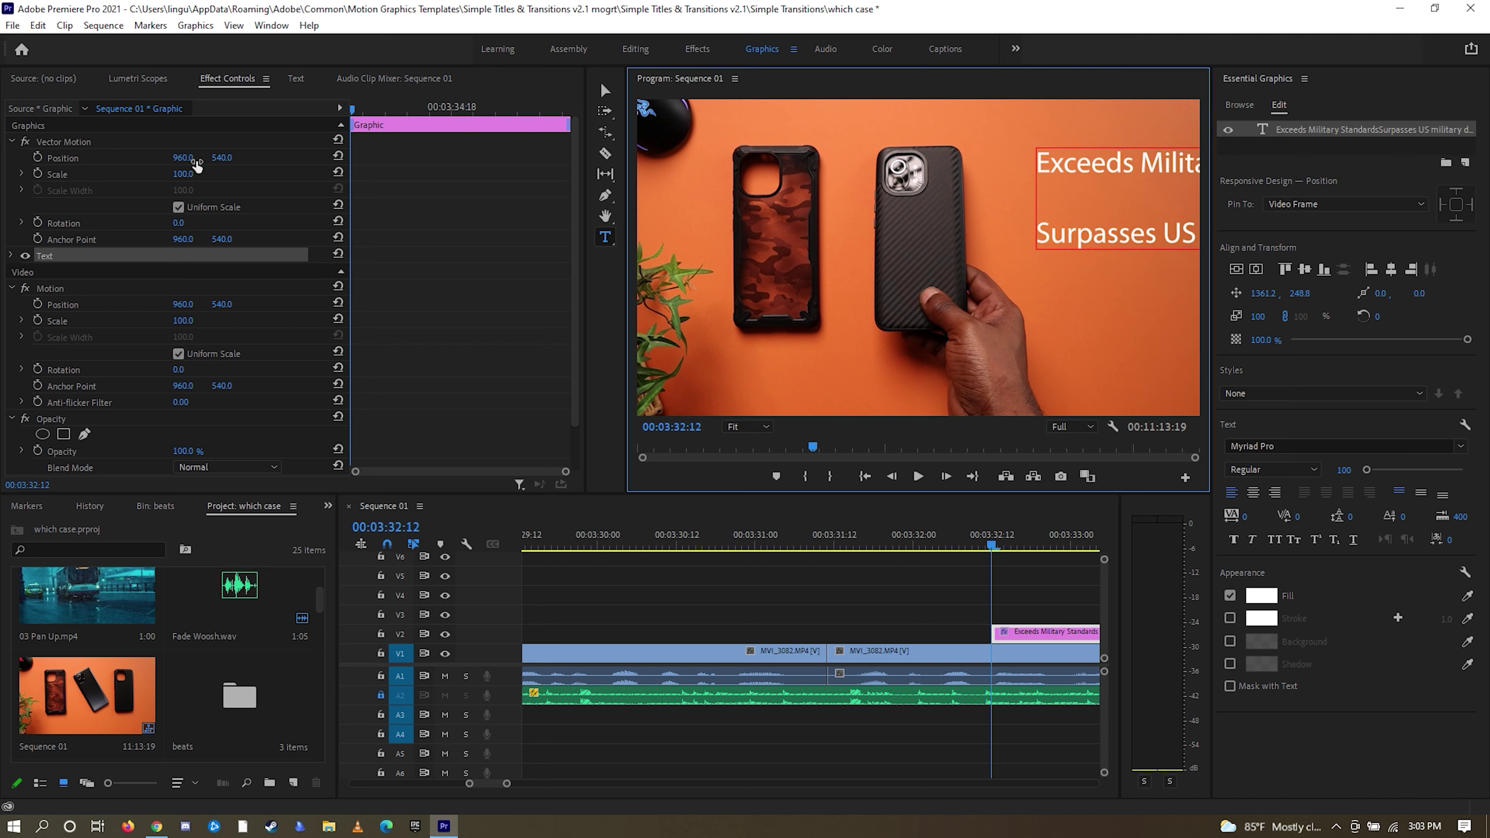
drag(189, 158, 156, 174)
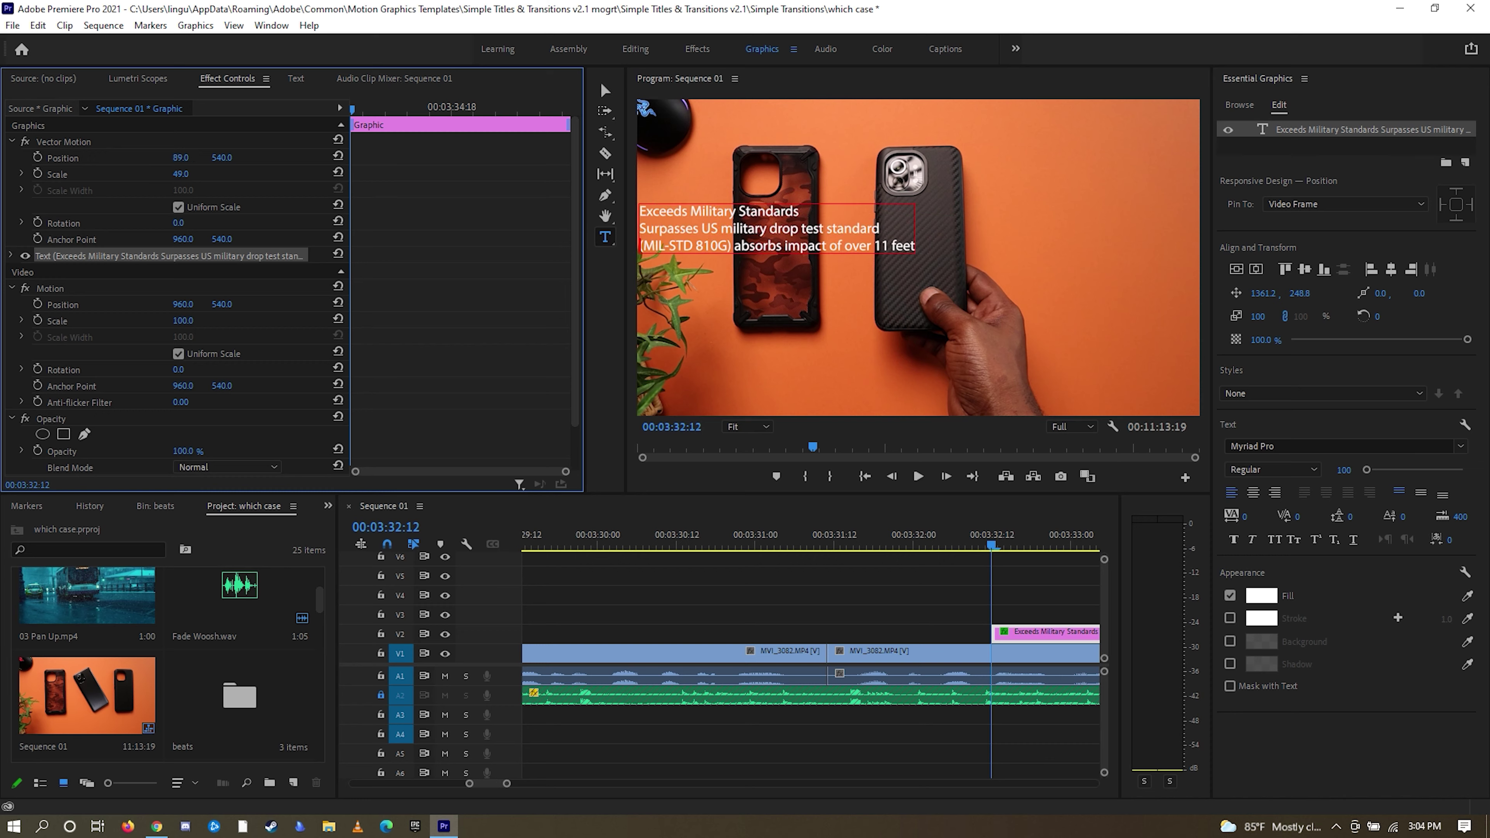
drag(184, 158, 424, 158)
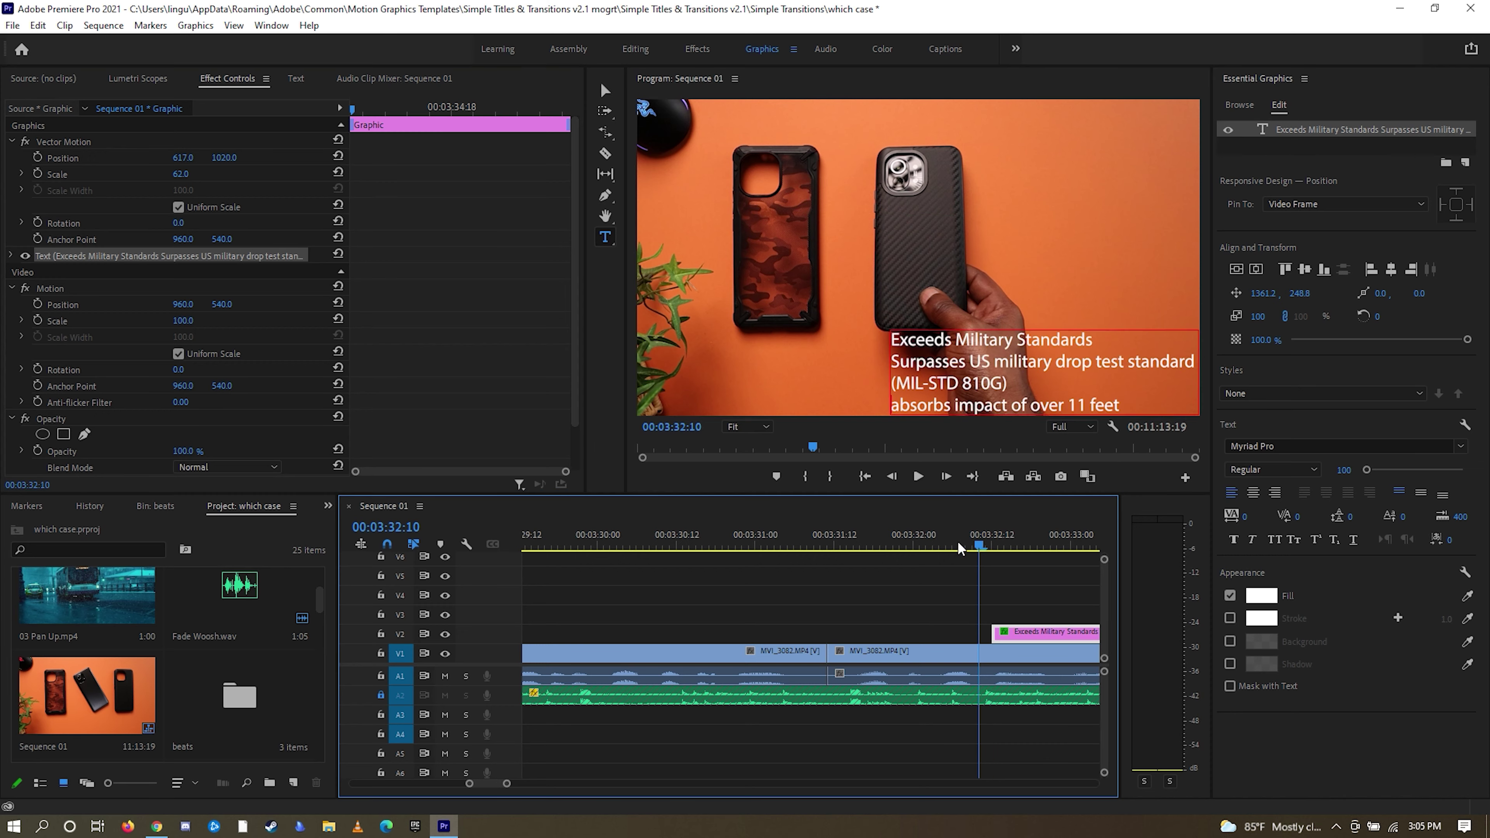
- Add a 17-frame Cross Dissolve to the start of the military standards title and play the sequence
click(841, 546)
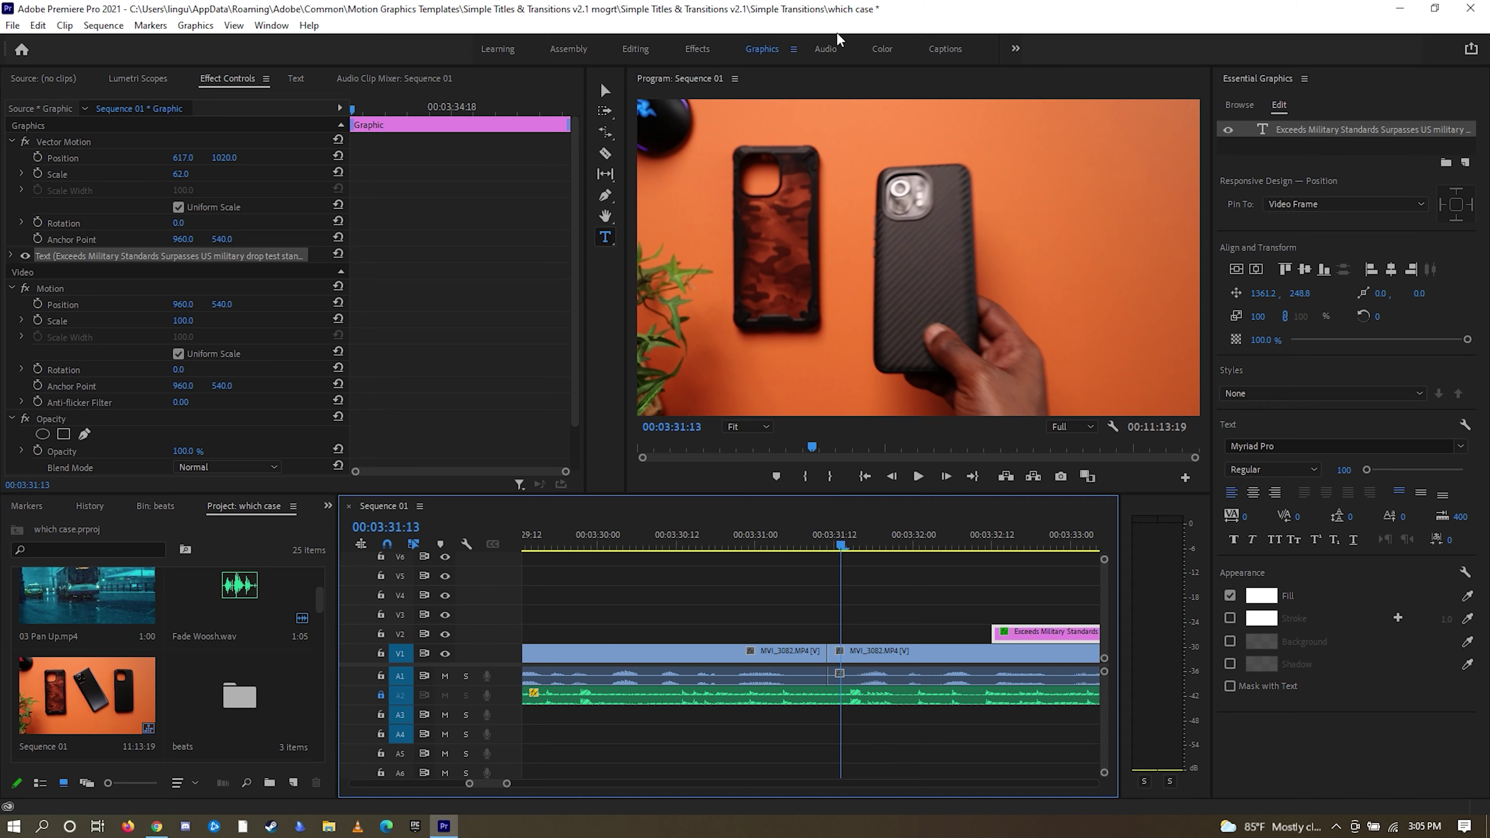
click(710, 51)
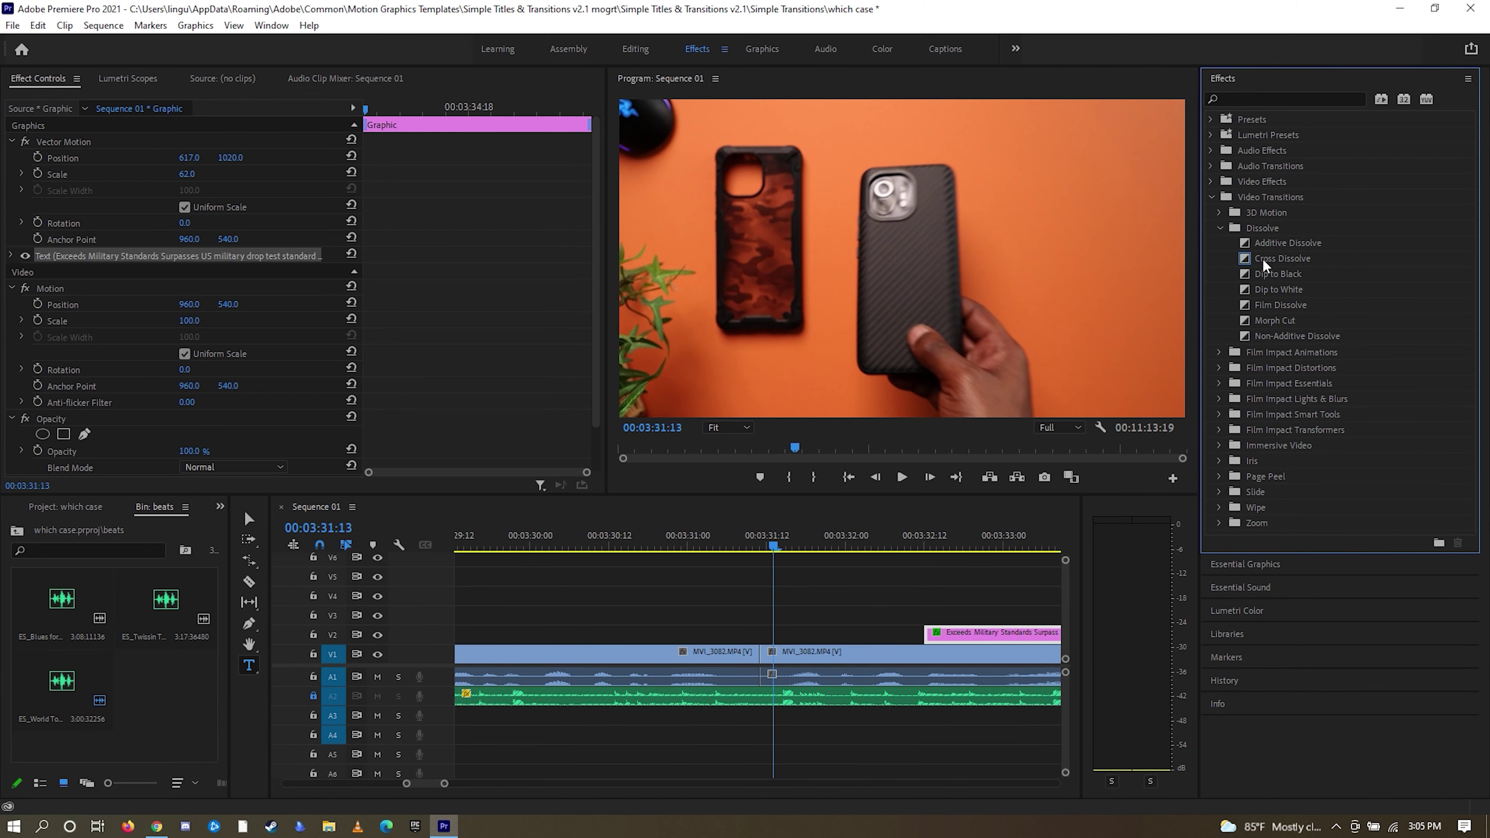
drag(1261, 264, 927, 633)
key(space)
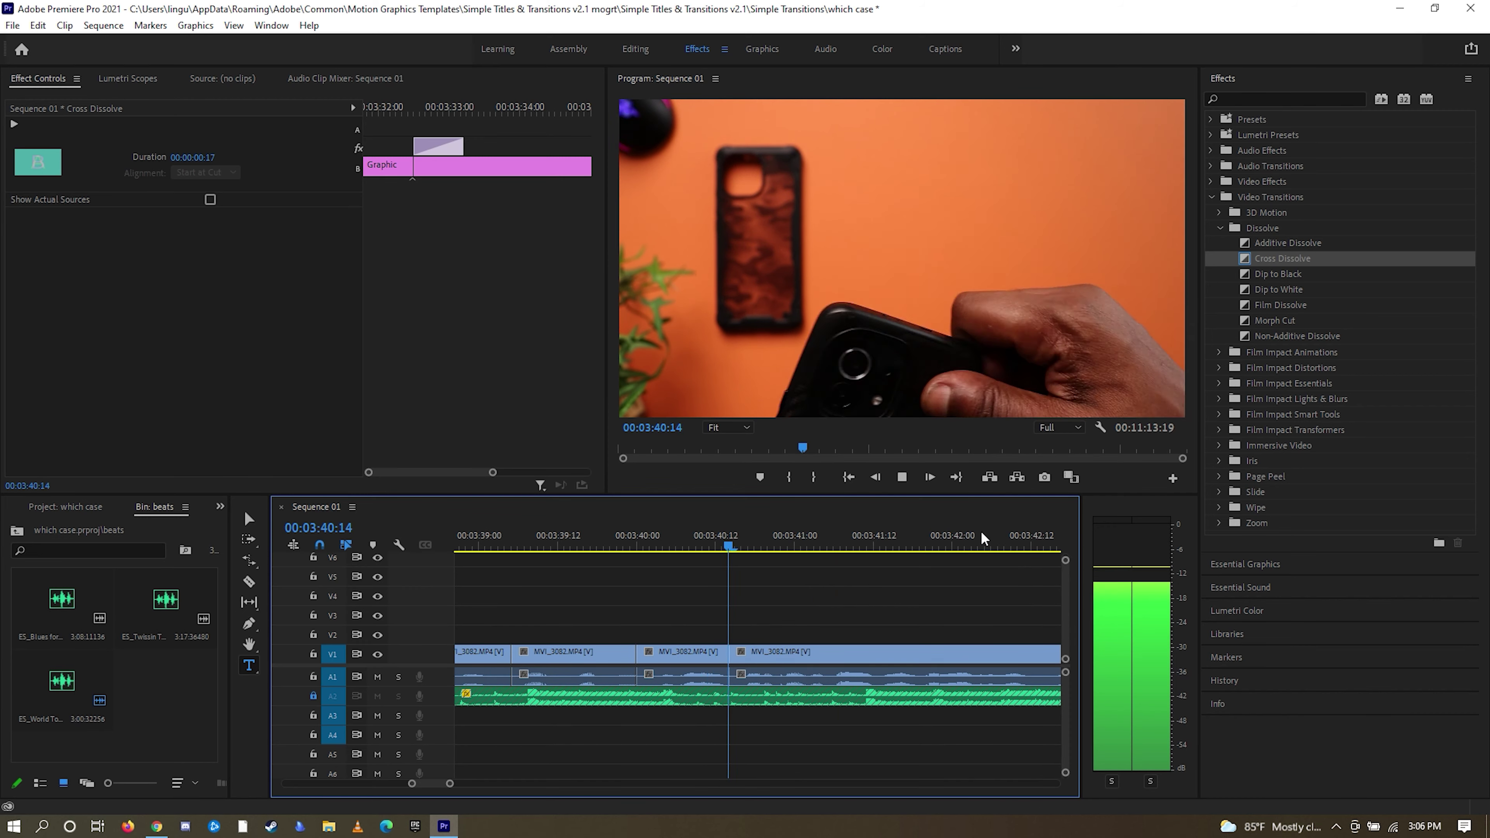
- Place the 02 Glitch Mosaic transition at 00:03:45:12 and clear its preview clip from track V2
key(space)
key(space)
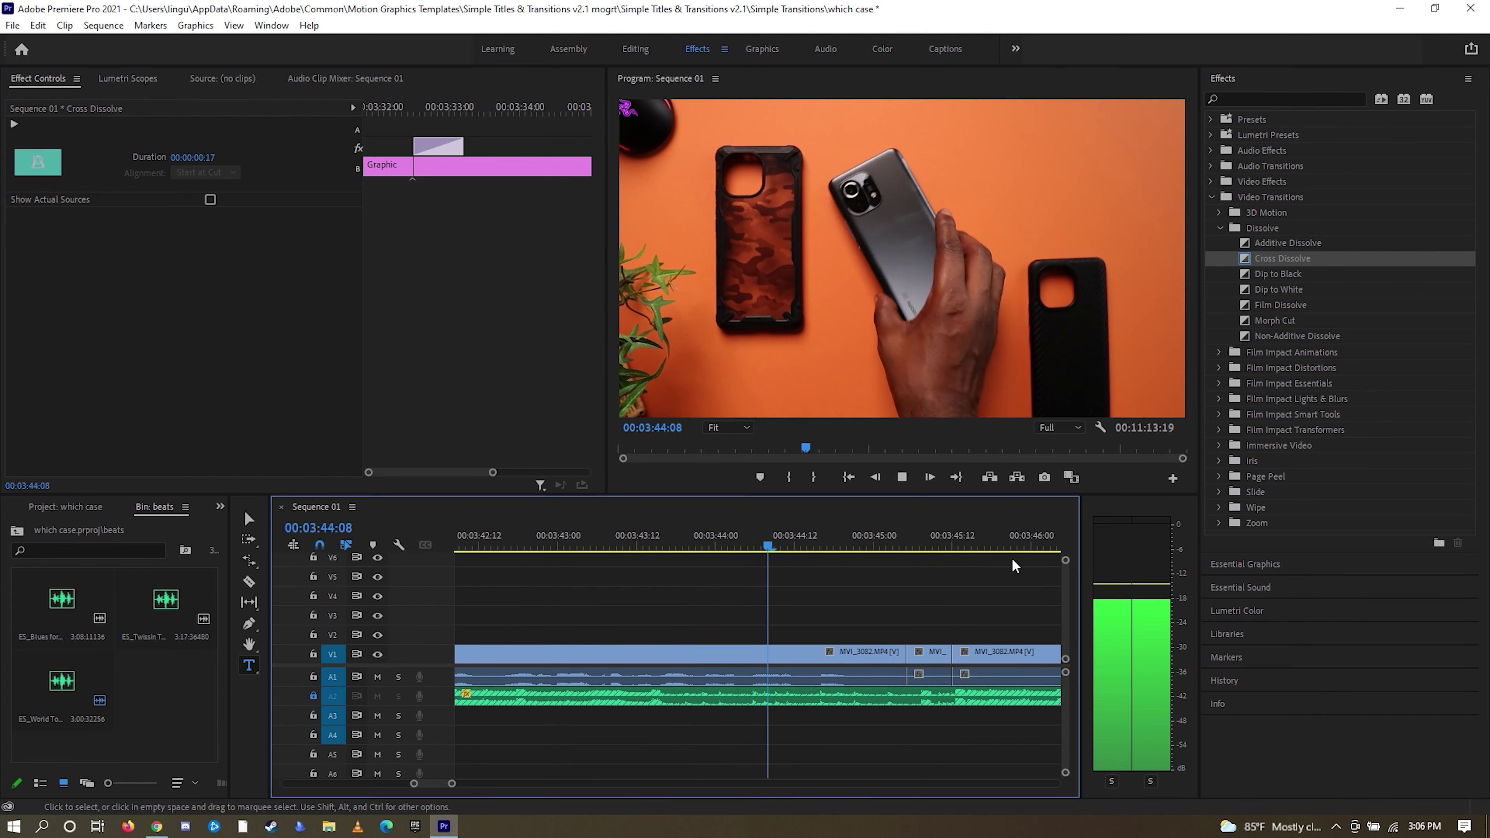
click(900, 547)
drag(904, 546, 906, 547)
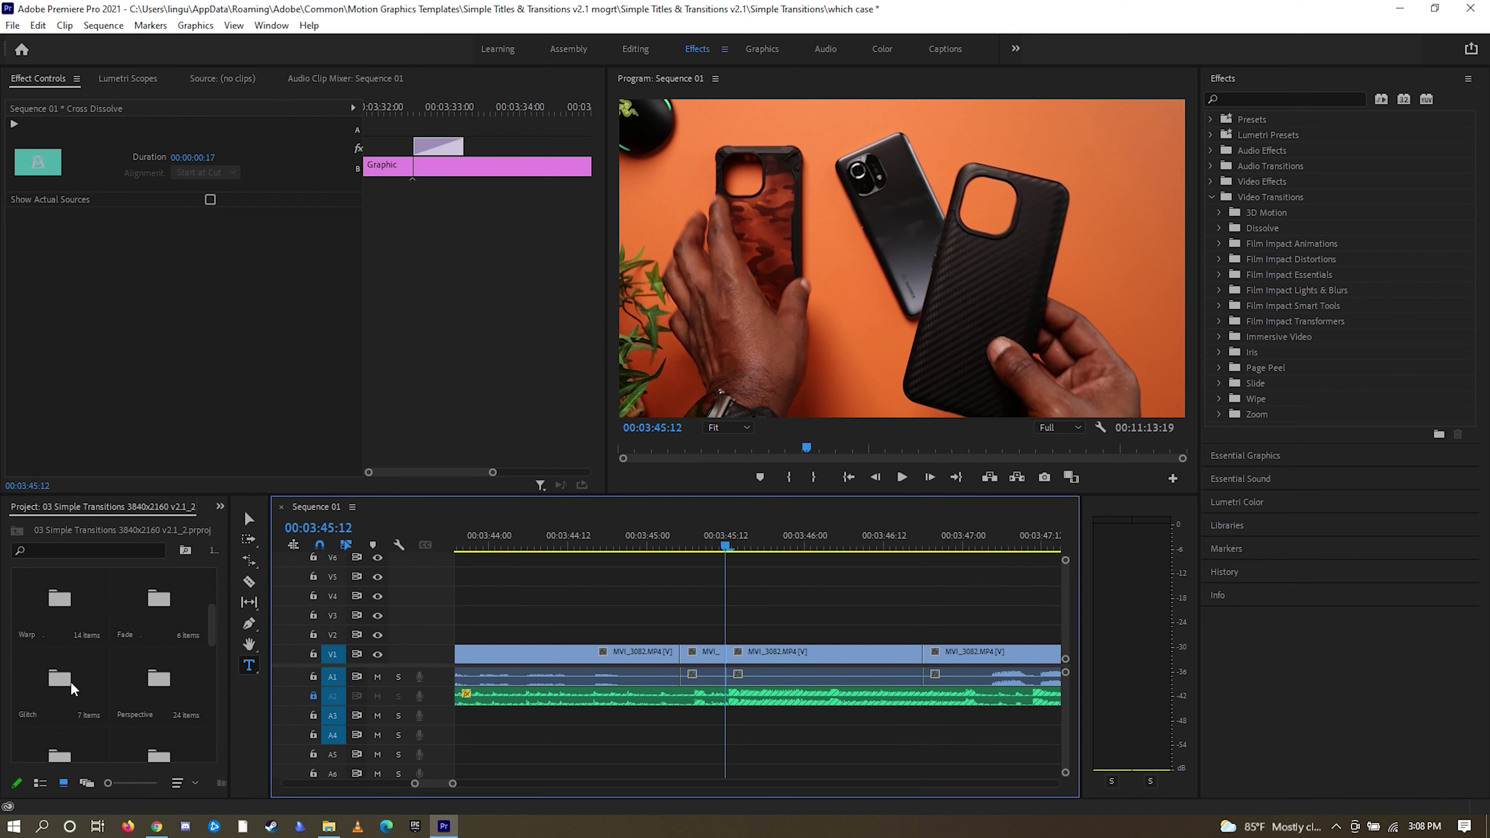
double_click(70, 686)
drag(69, 629, 753, 633)
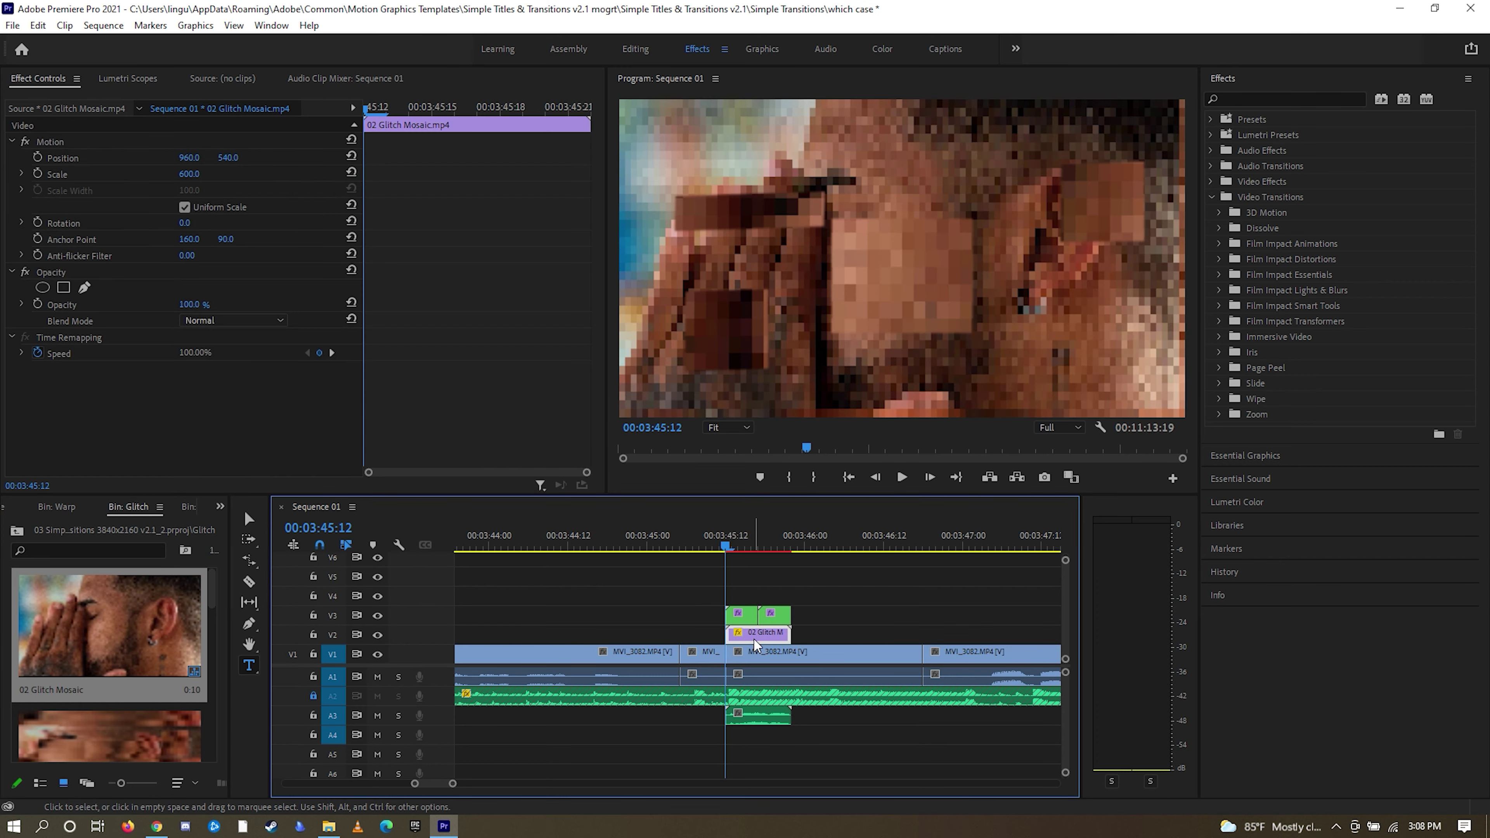
right_click(755, 646)
click(780, 150)
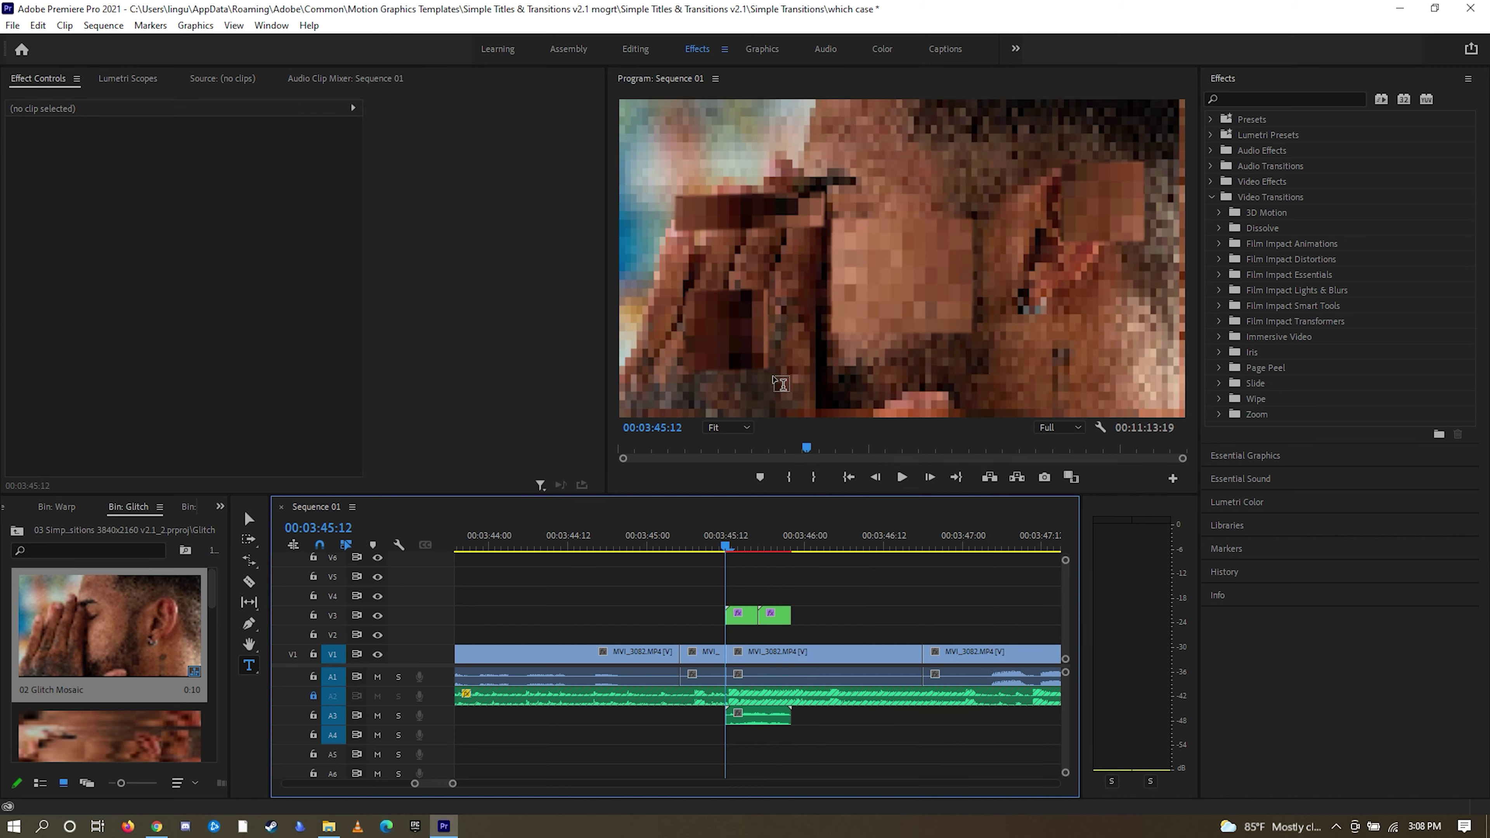
- Shift the glitch transition's adjustment layers and sound earlier to start at the preceding cut, and play back the section
click(642, 542)
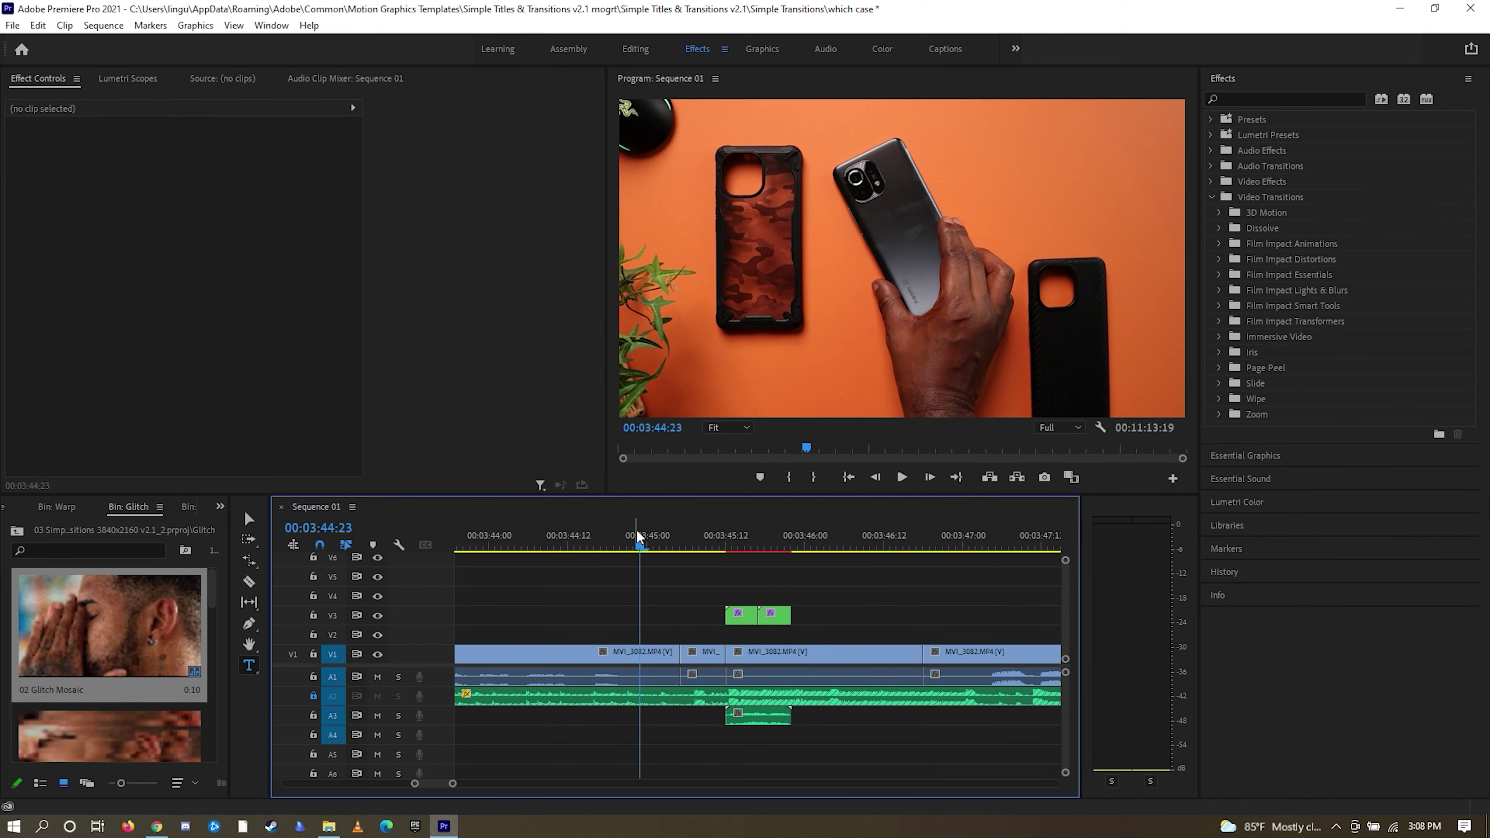
key(space)
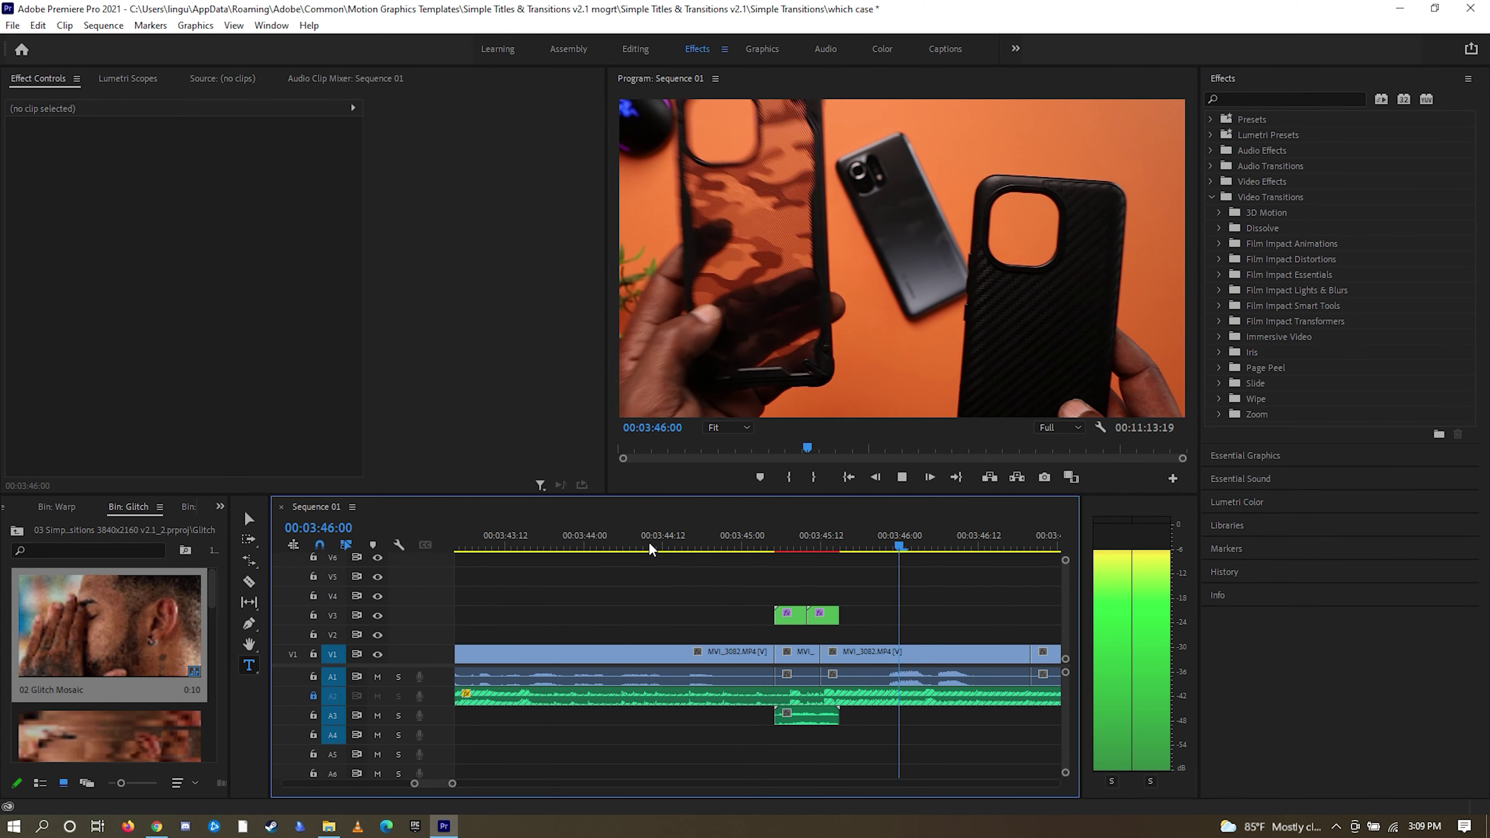
key(space)
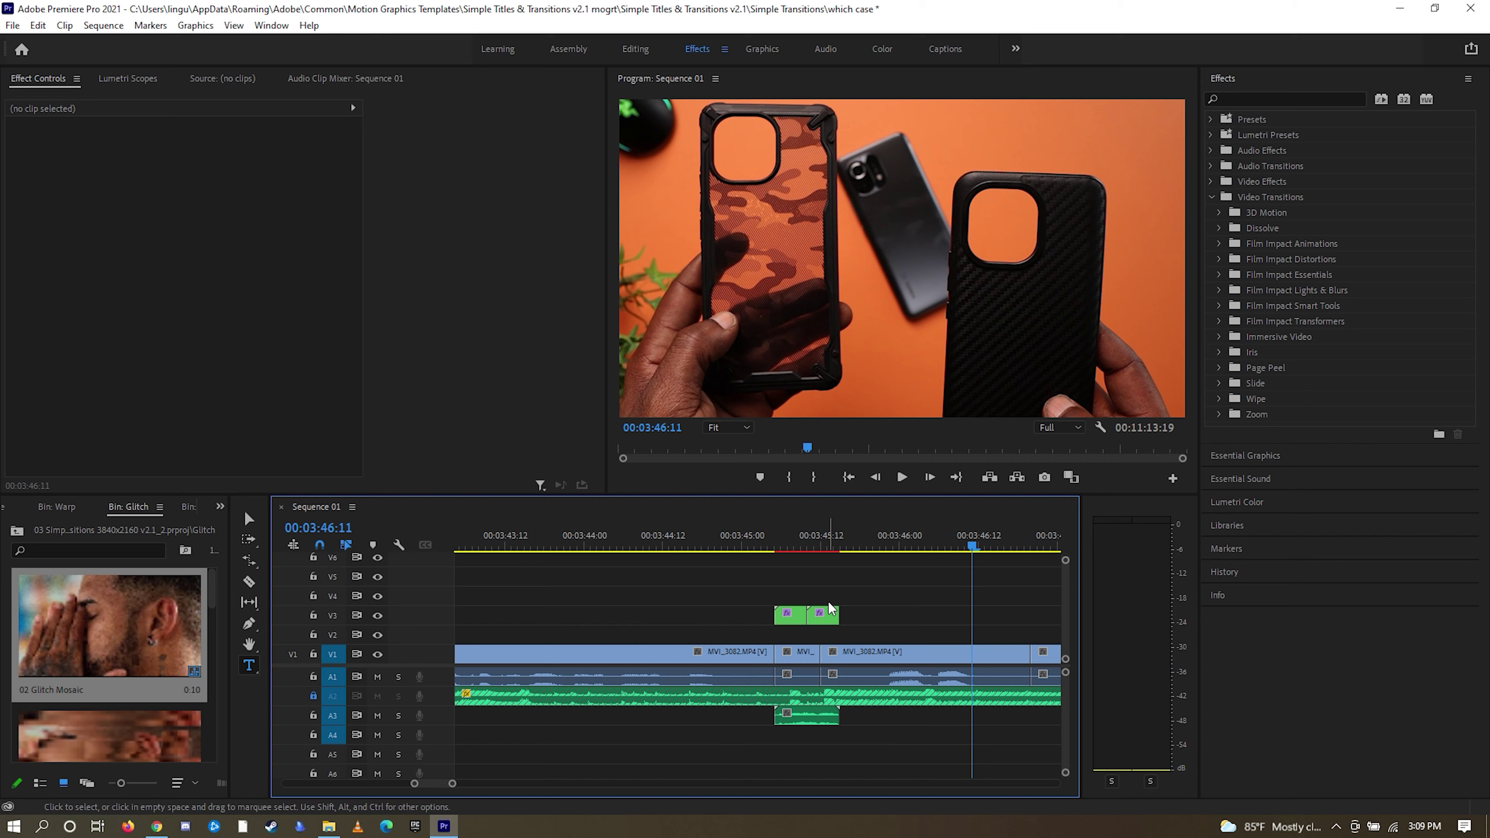
drag(971, 548, 715, 548)
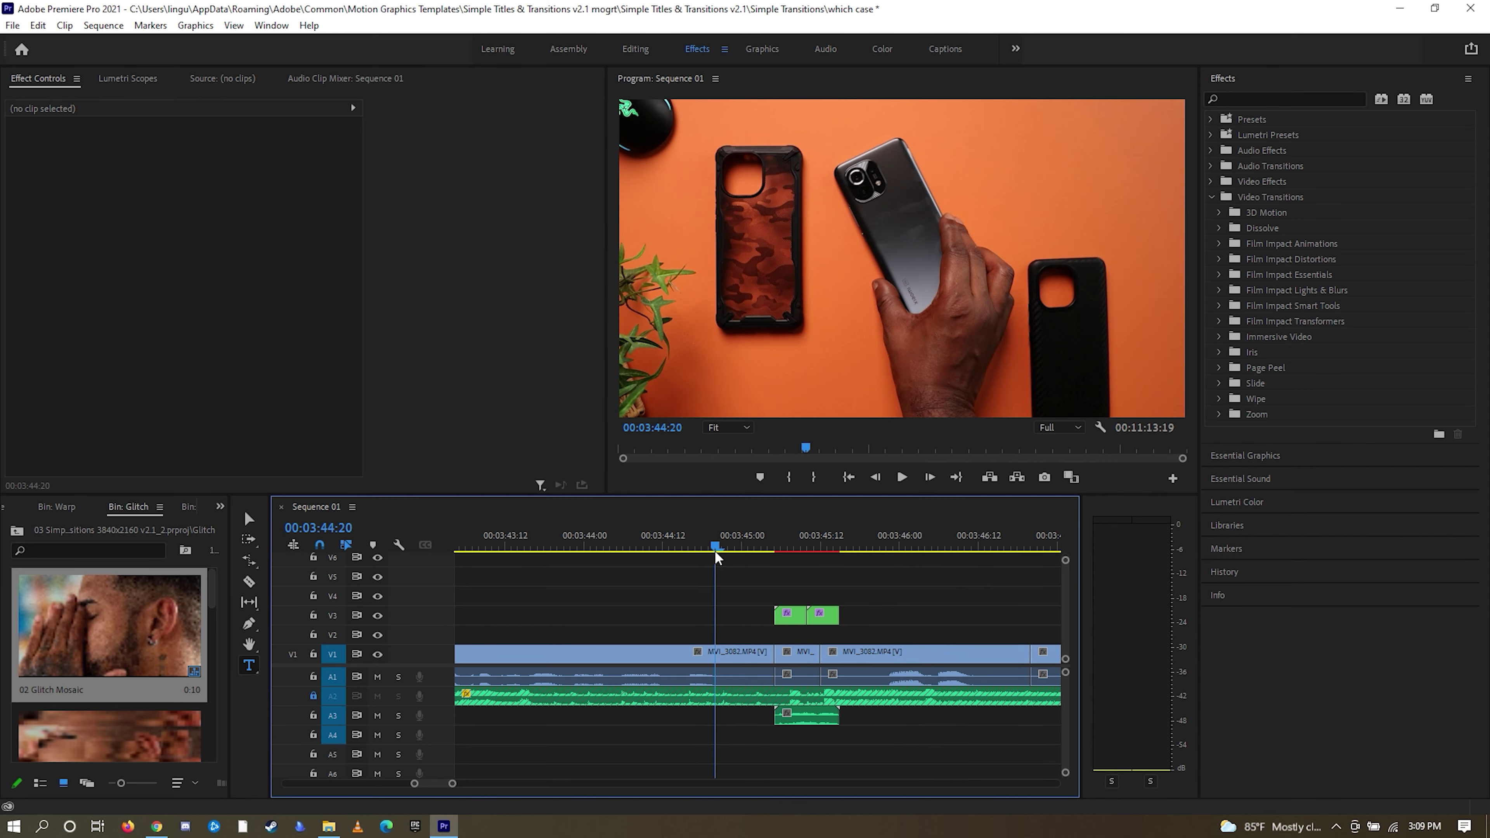
key(space)
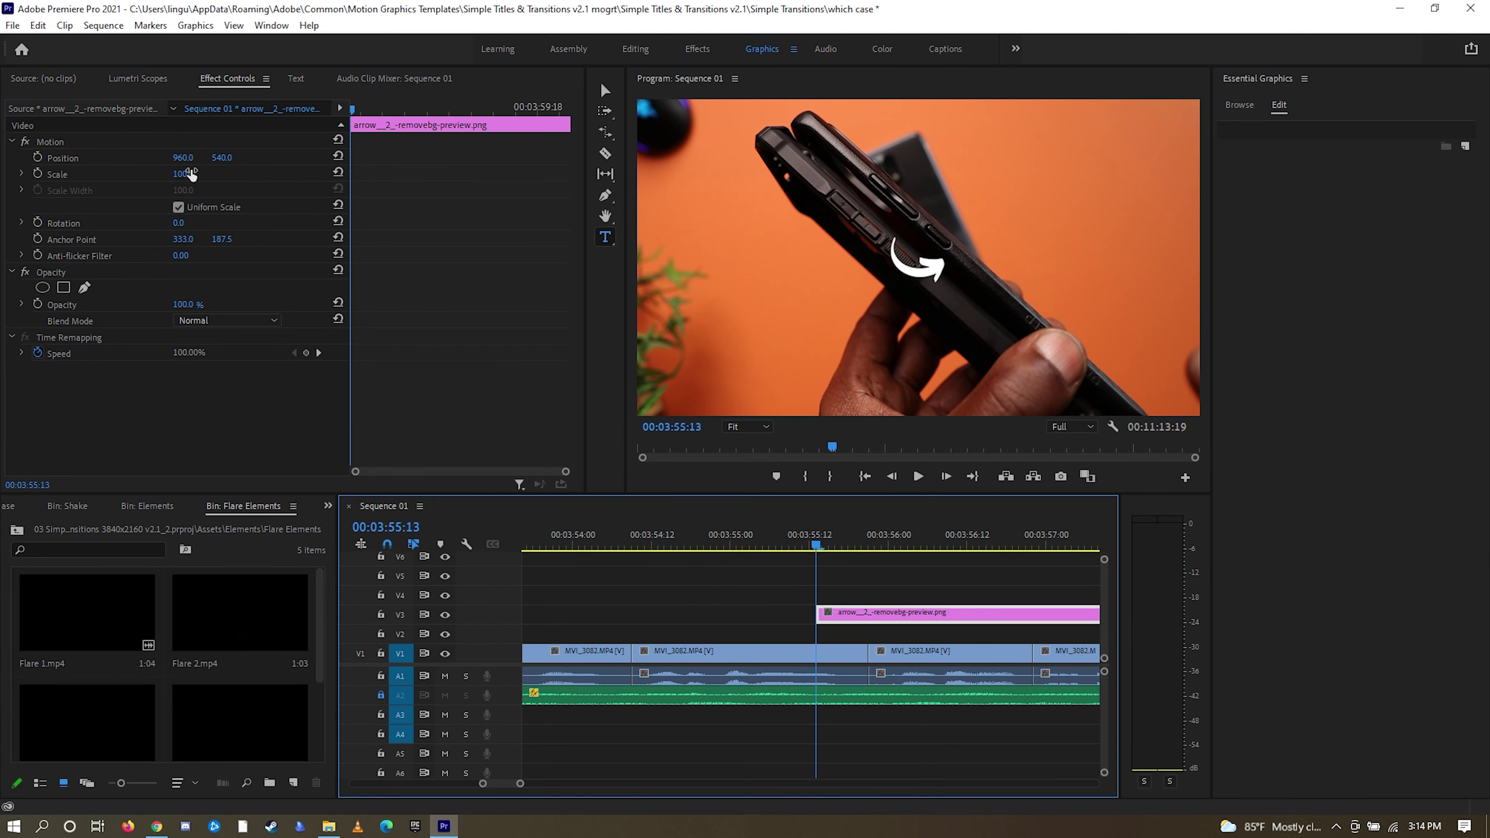
- Set the arrow image's position to 589, 730 and scale to 209, start it at the cut below, and play the section
drag(183, 157, 111, 157)
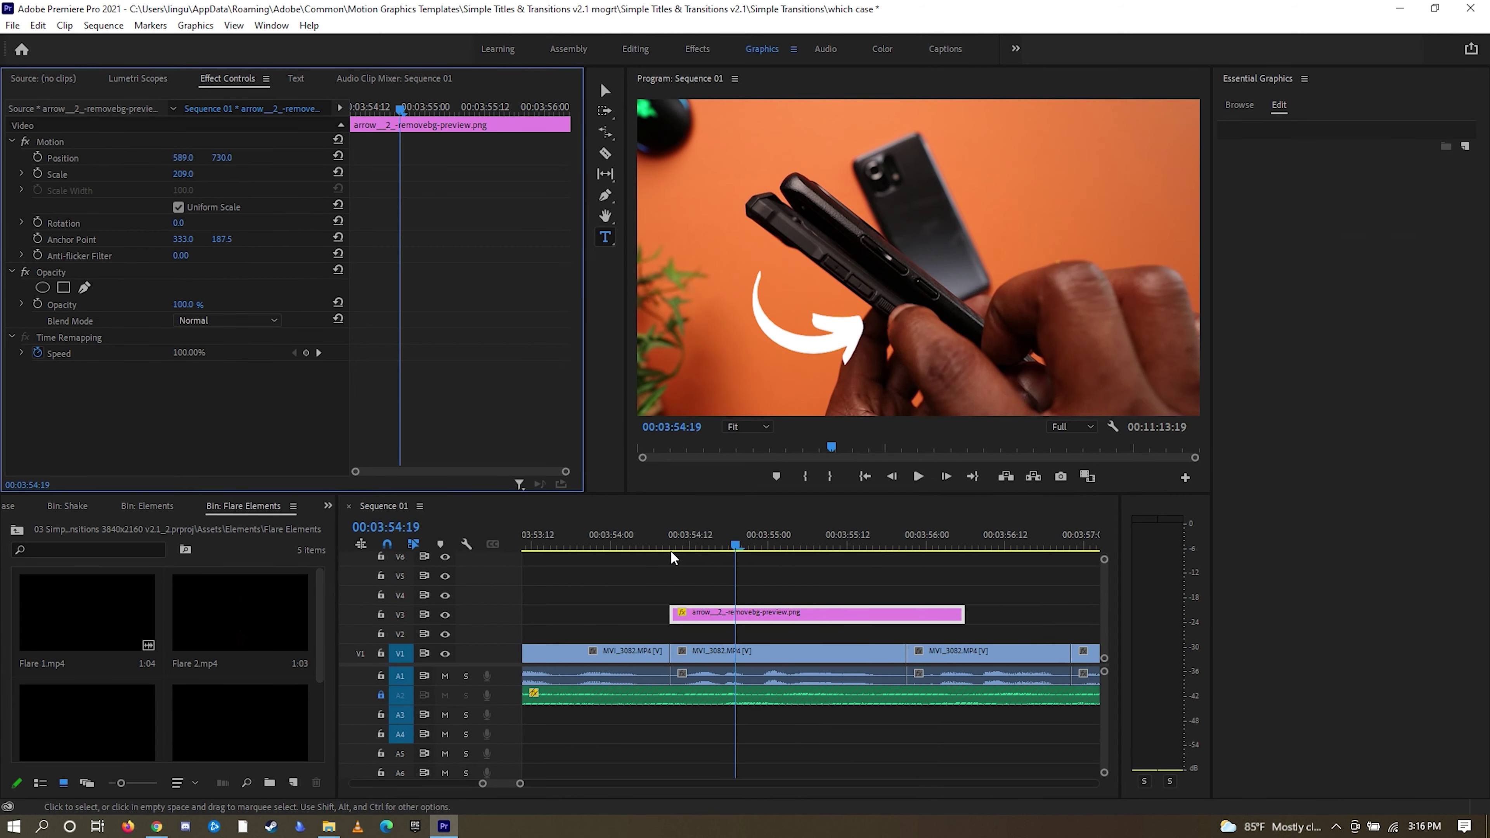
click(600, 542)
key(space)
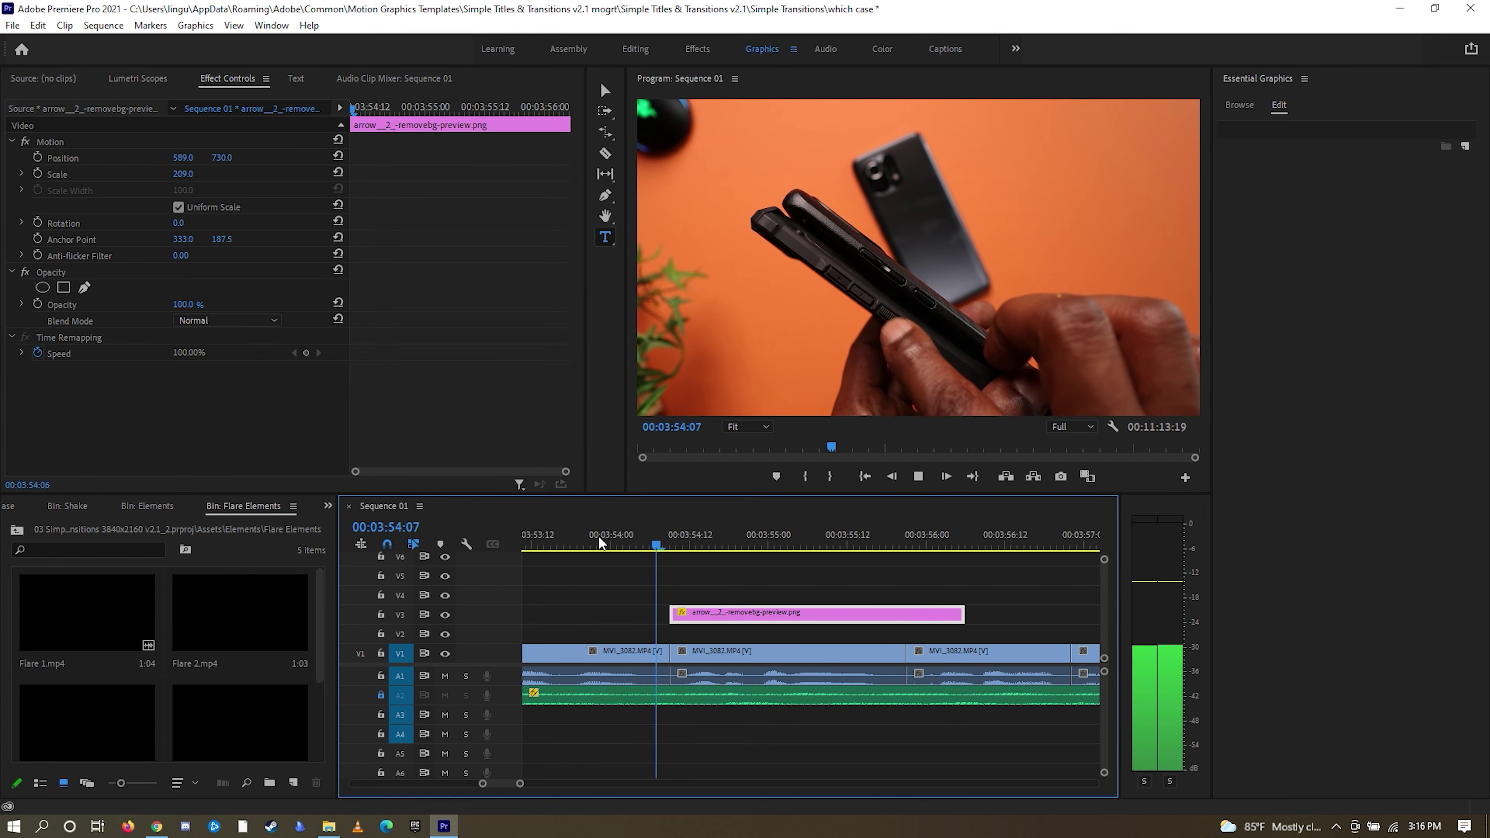
key(space)
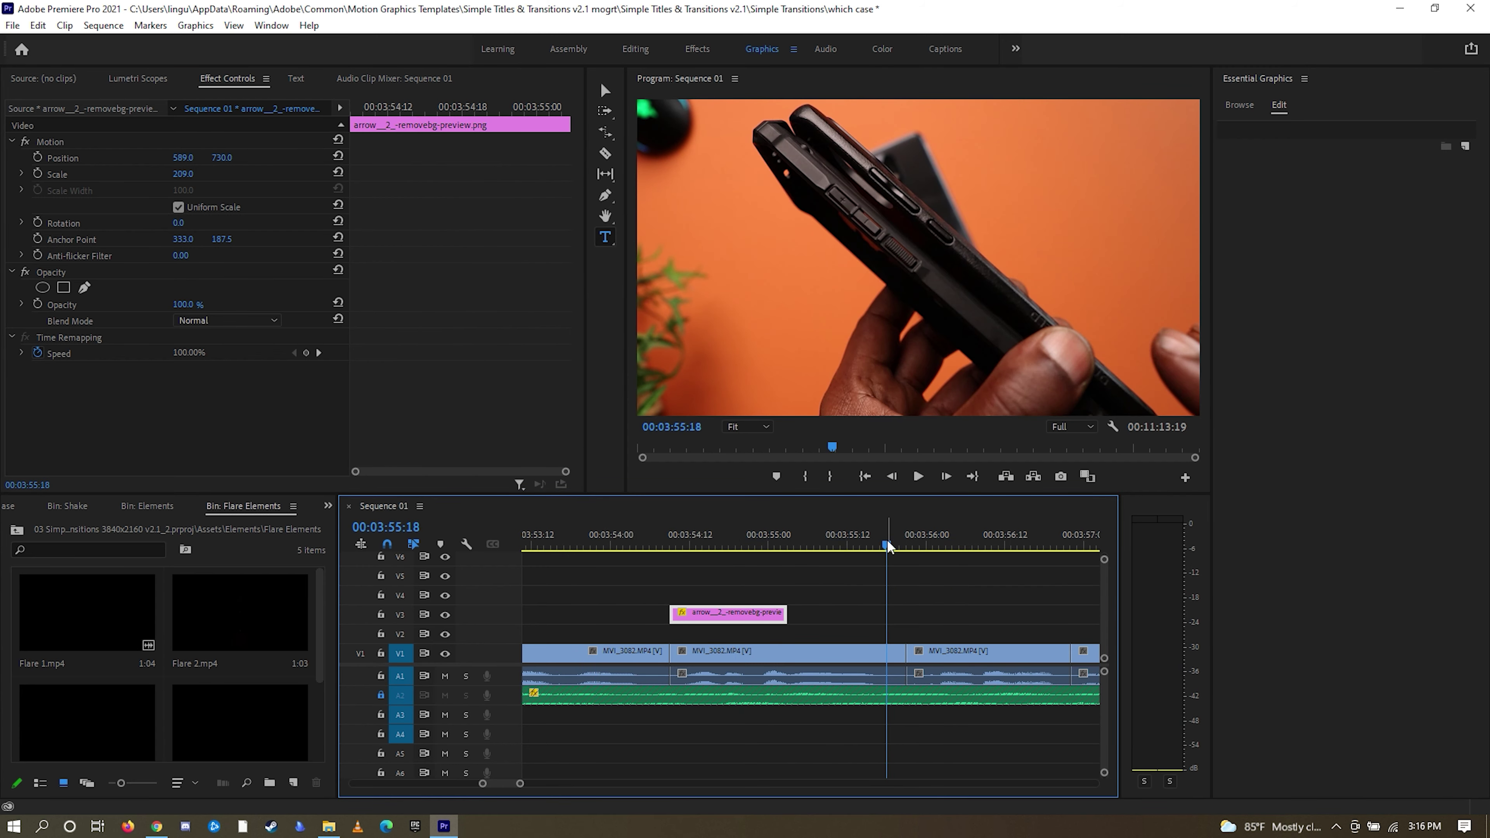
- Apply Film Dissolve to the start and end of the arrow image, with 2 frames at its end, and play it back
drag(889, 546, 676, 543)
click(1239, 106)
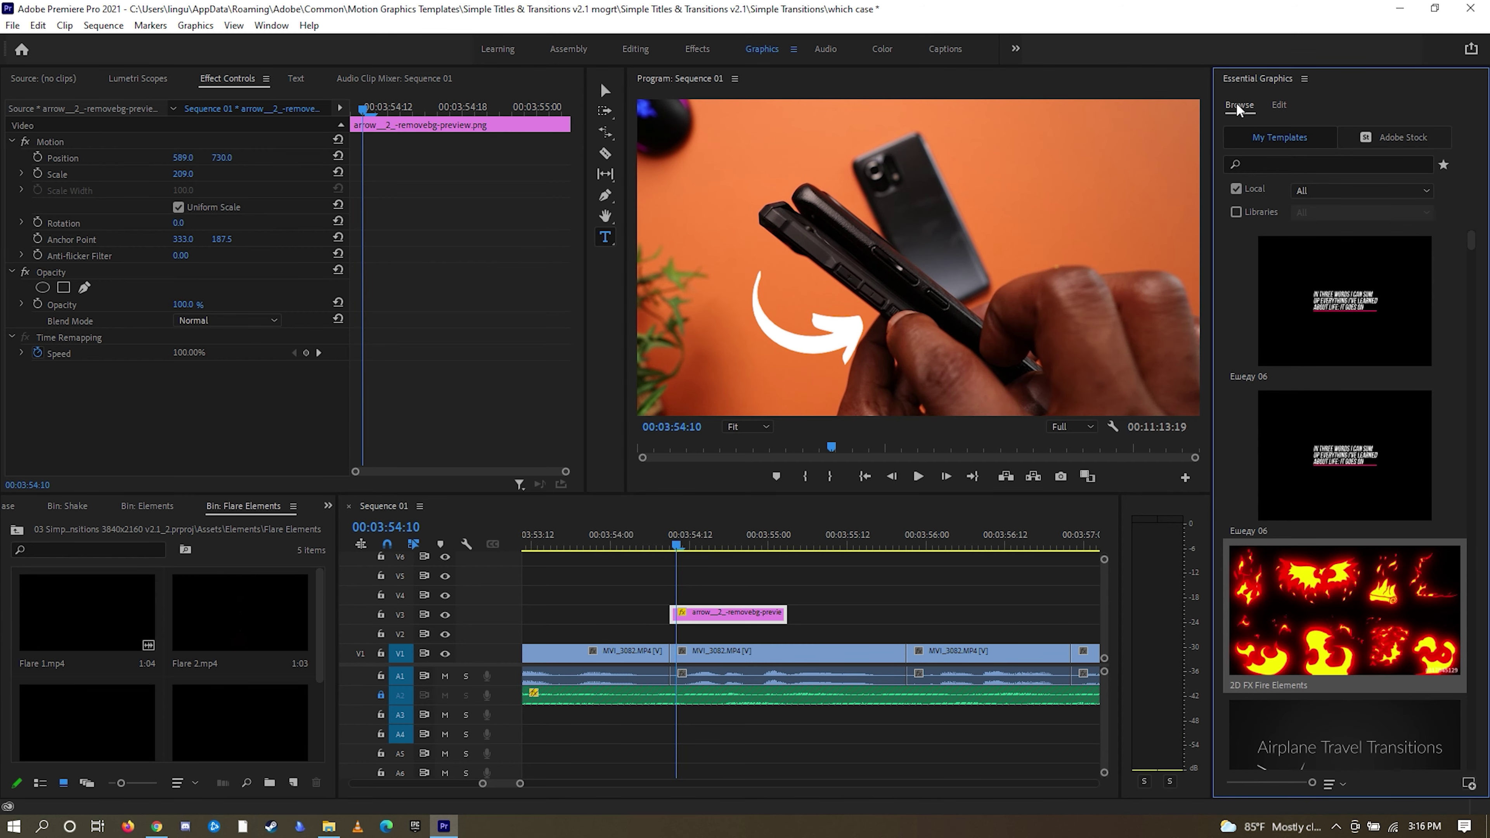
click(1280, 103)
click(703, 48)
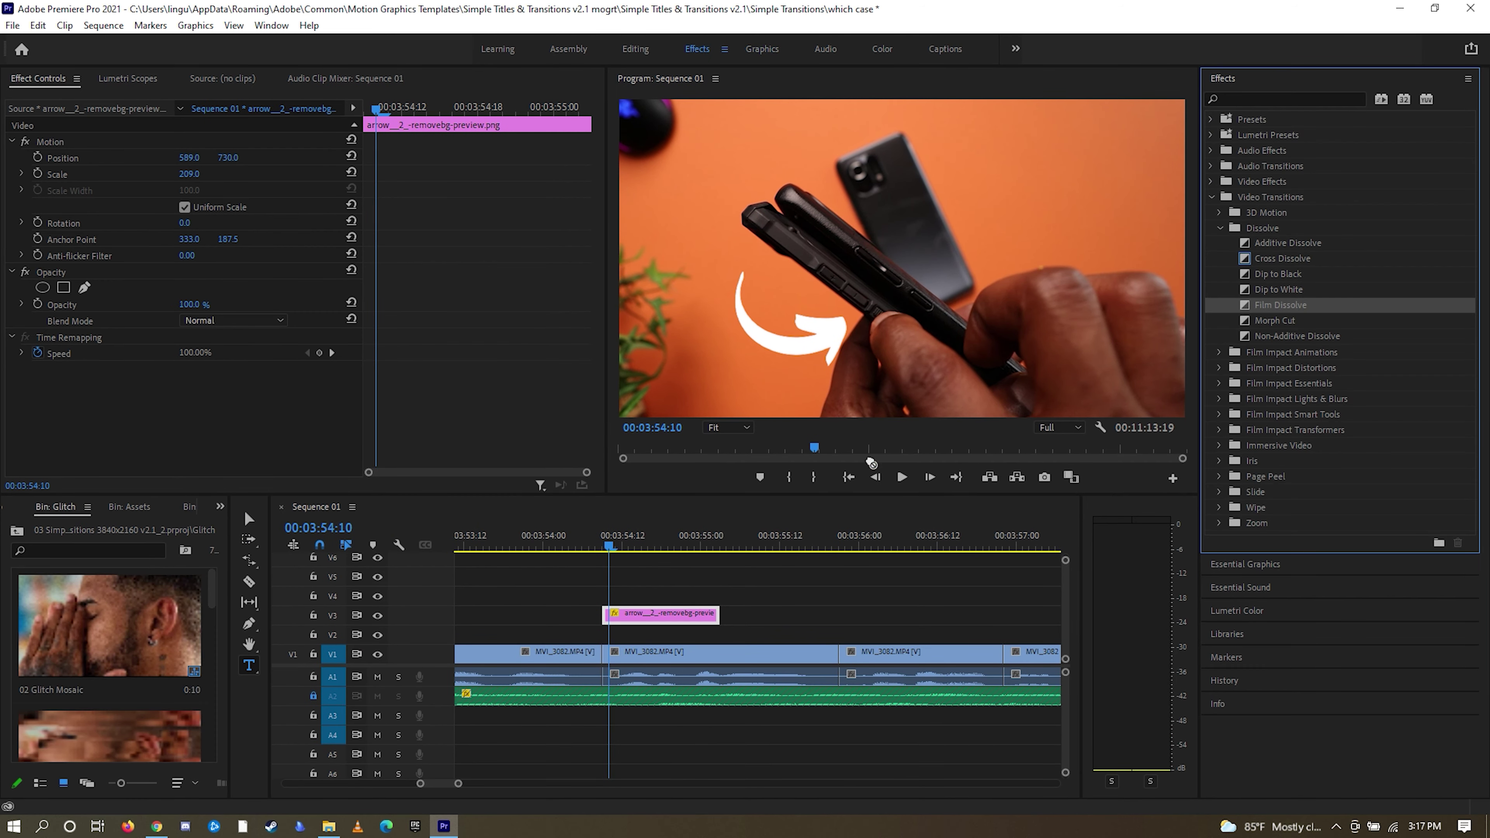
drag(610, 625, 610, 622)
key(space)
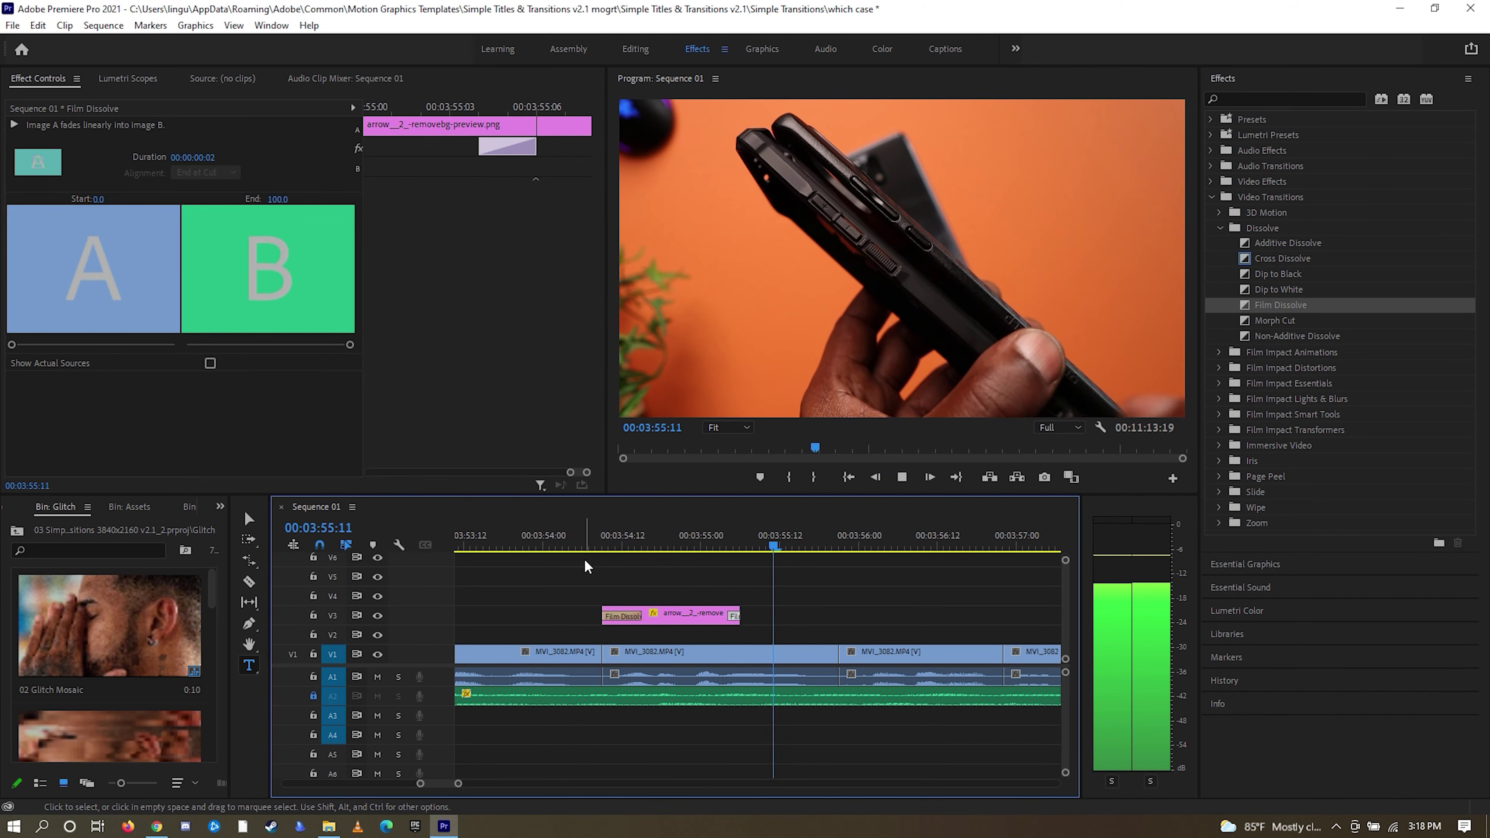
key(space)
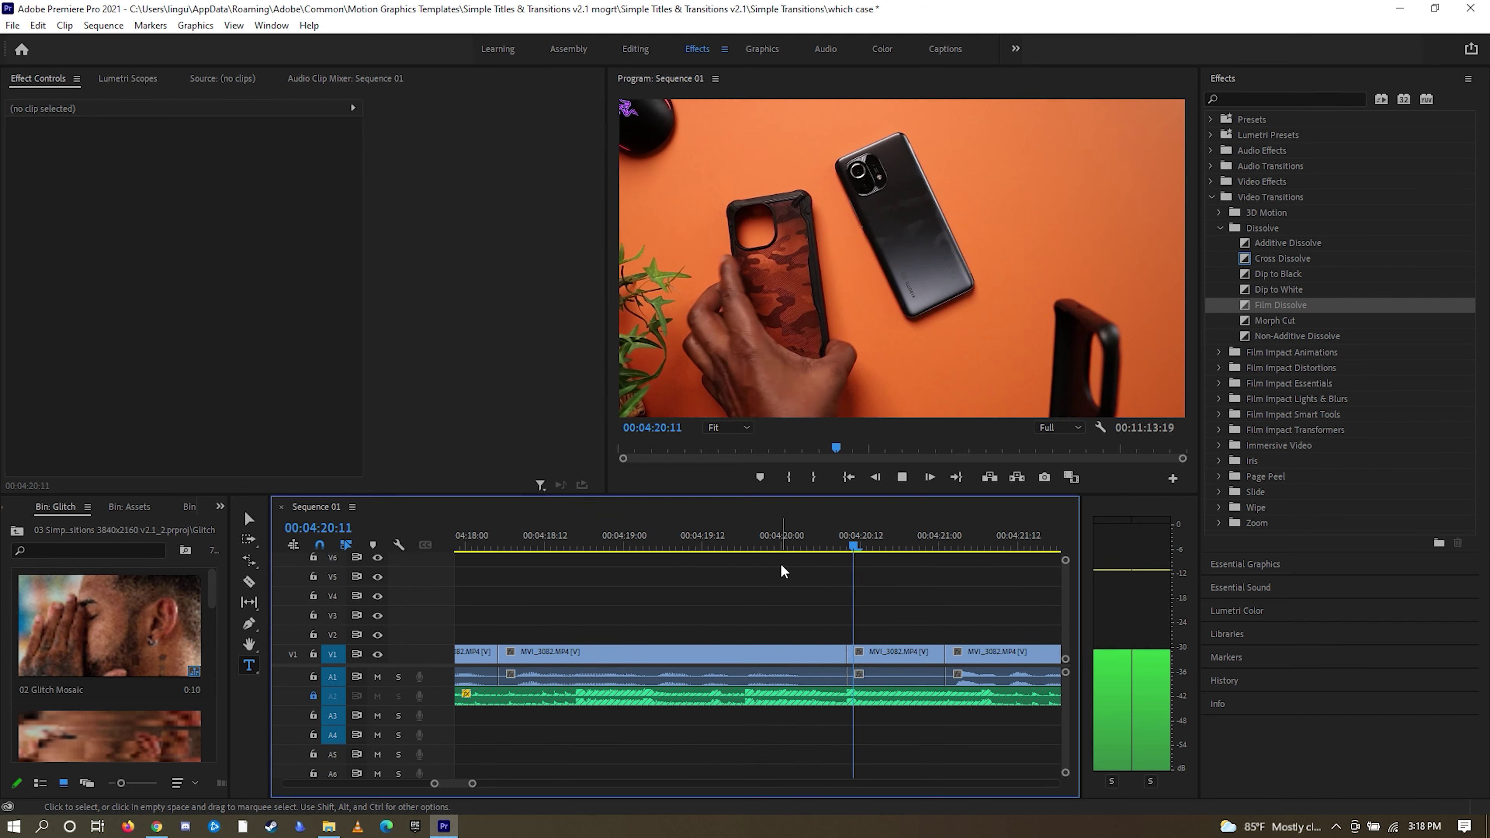
- Split the V1 clip at 00:04:29:02, ripple delete the short piece before the split, and play back the edit
key(space)
key(space)
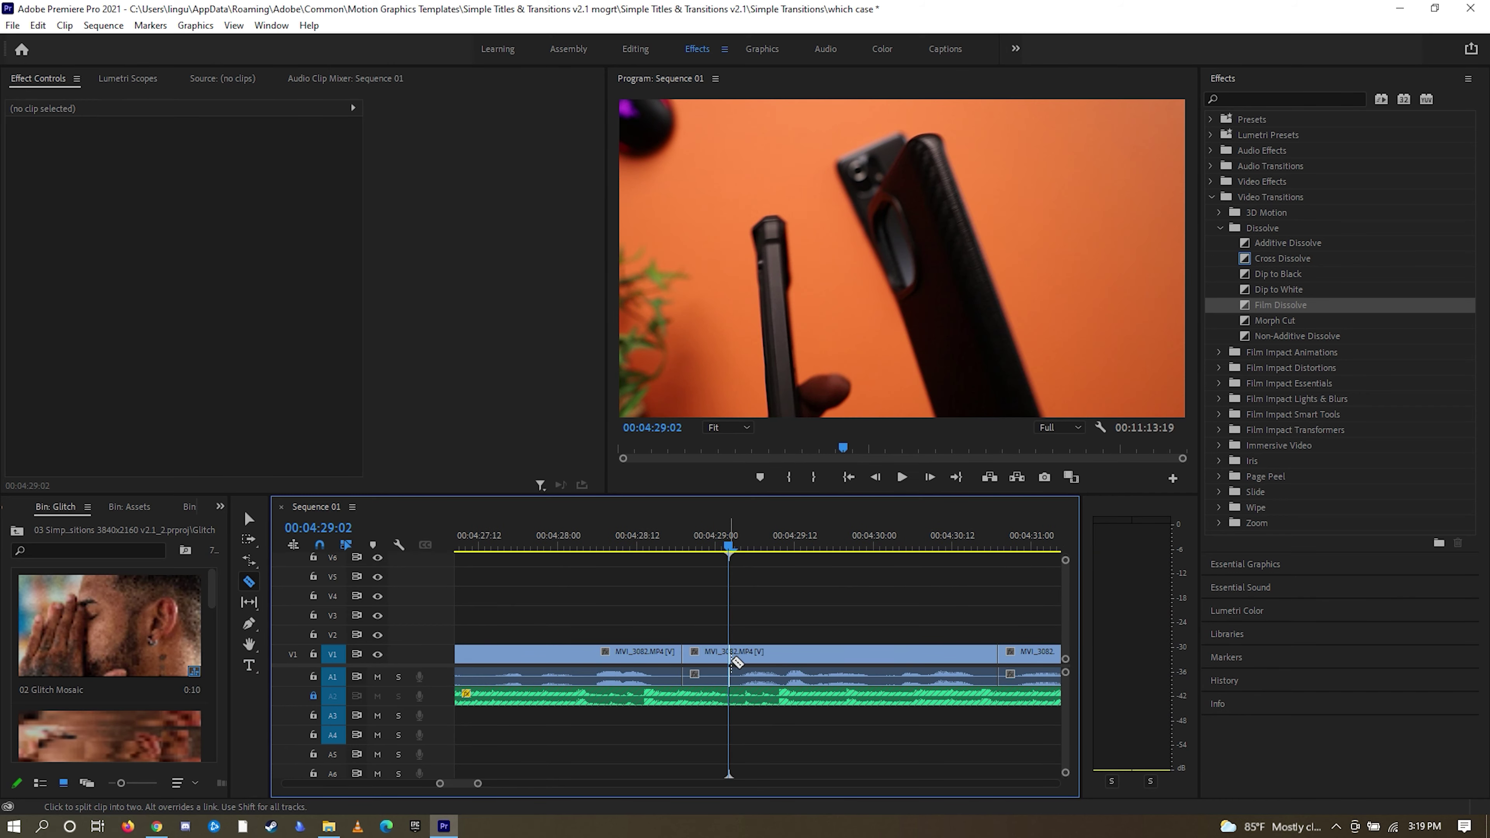
click(731, 657)
key(v)
click(710, 656)
key(shift+Delete)
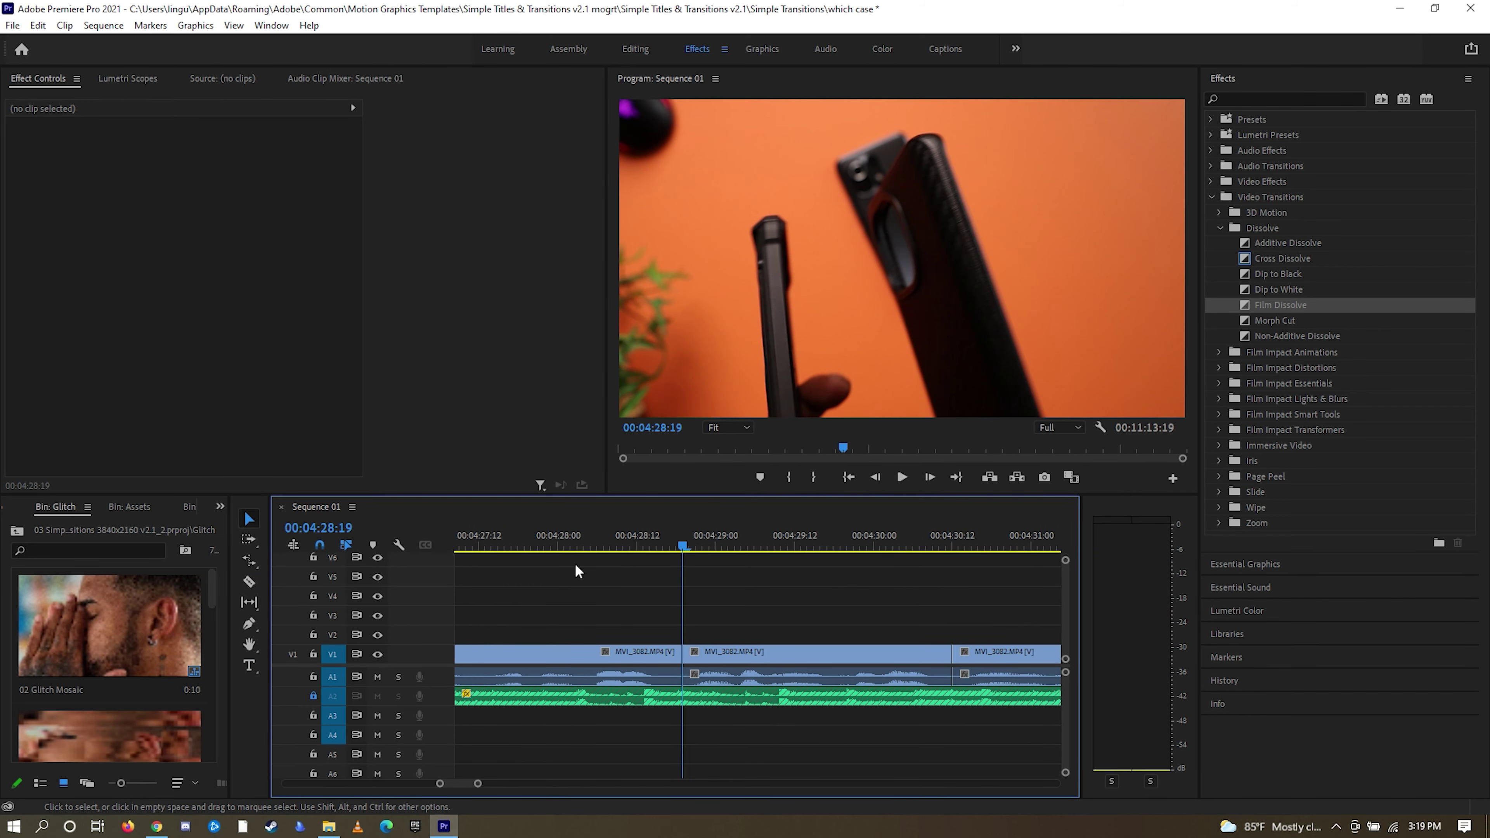
click(524, 546)
key(space)
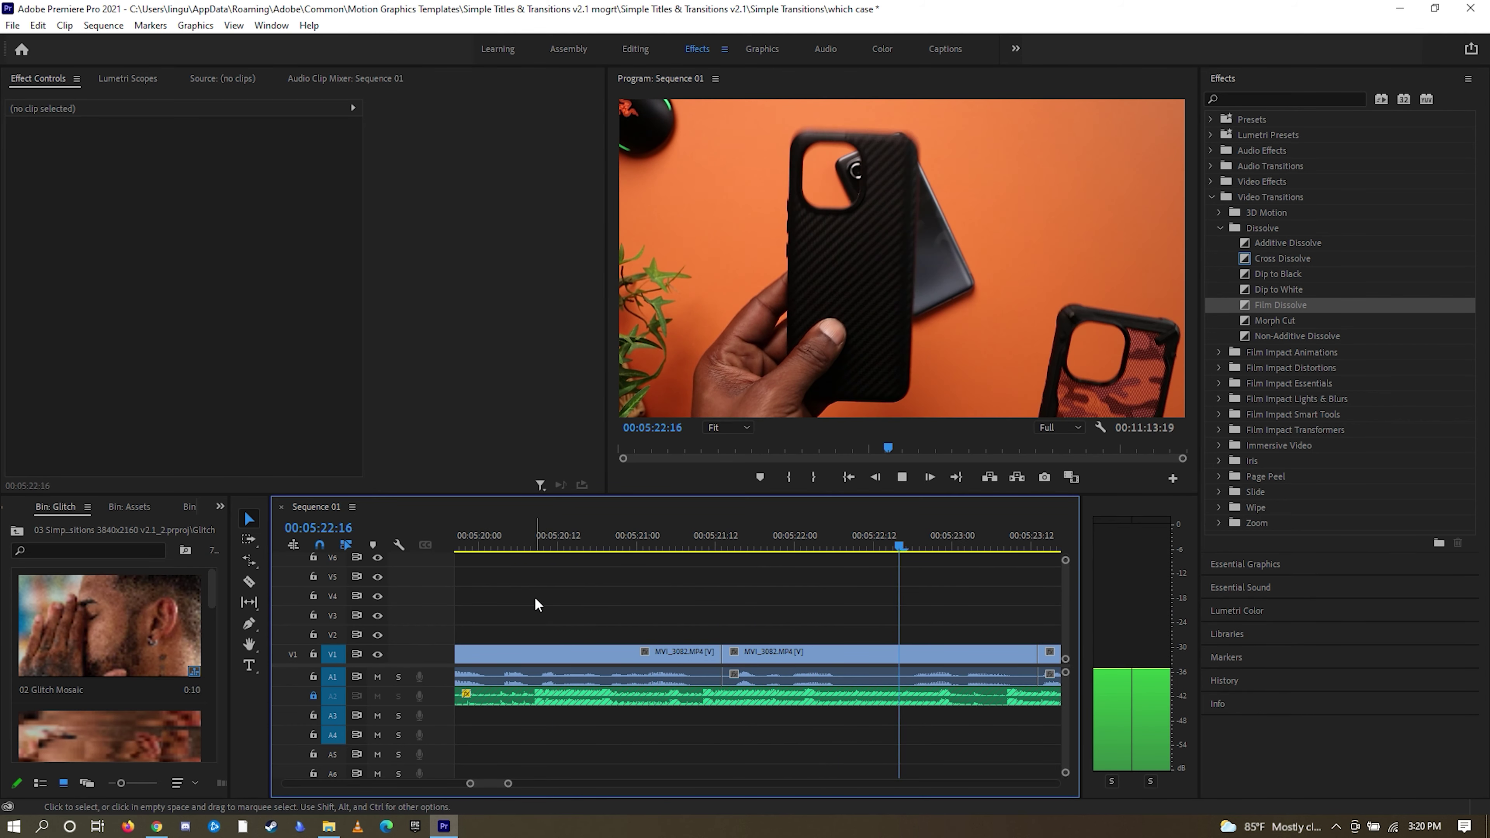
- Split the V1 clip at 00:05:22:11, ripple delete a few frames after the split, and play from 00:05:20:22
key(space)
drag(965, 549, 867, 548)
key(c)
click(867, 654)
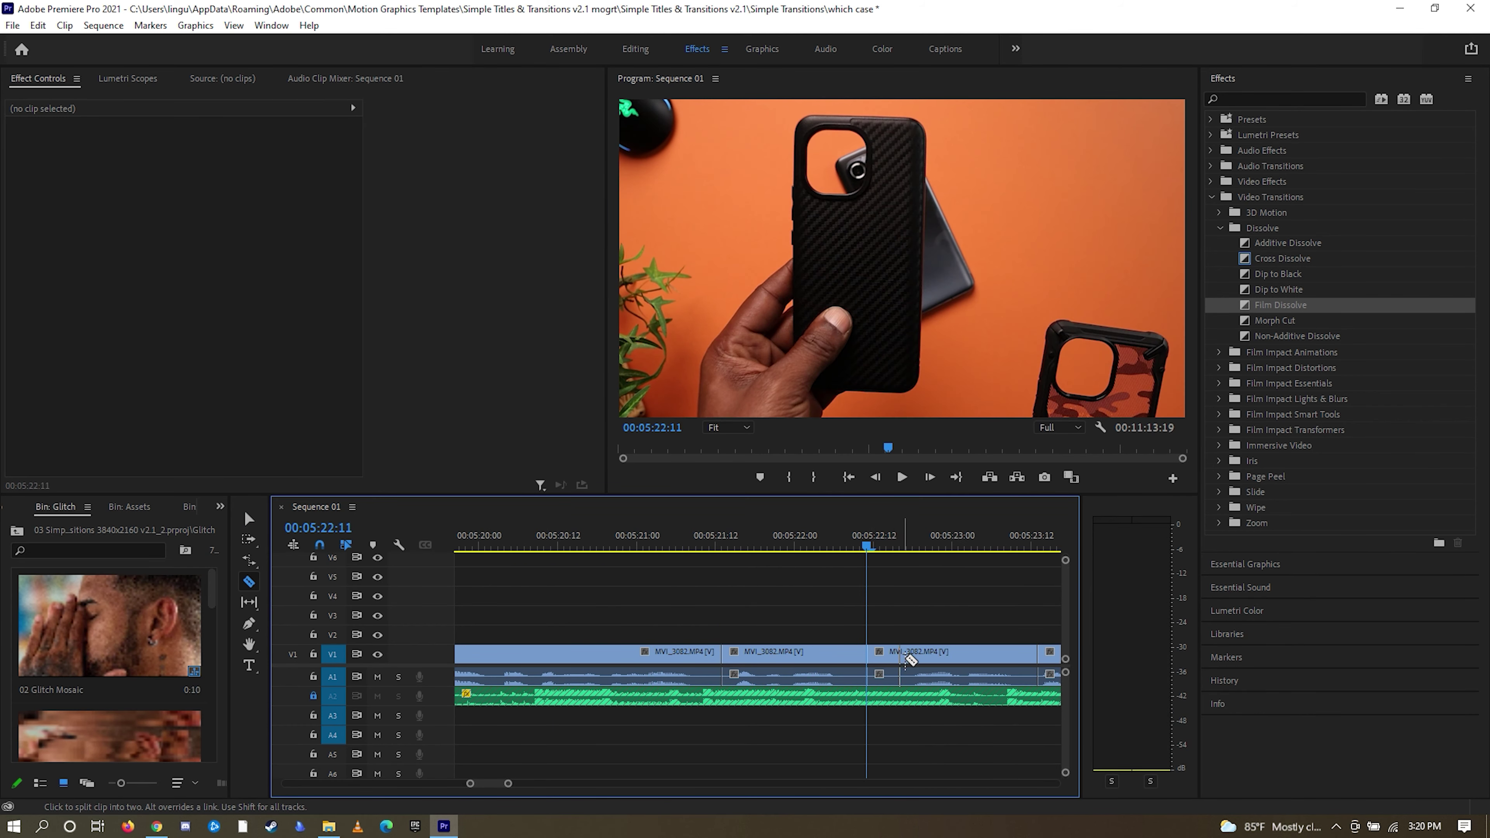
key(v)
click(626, 548)
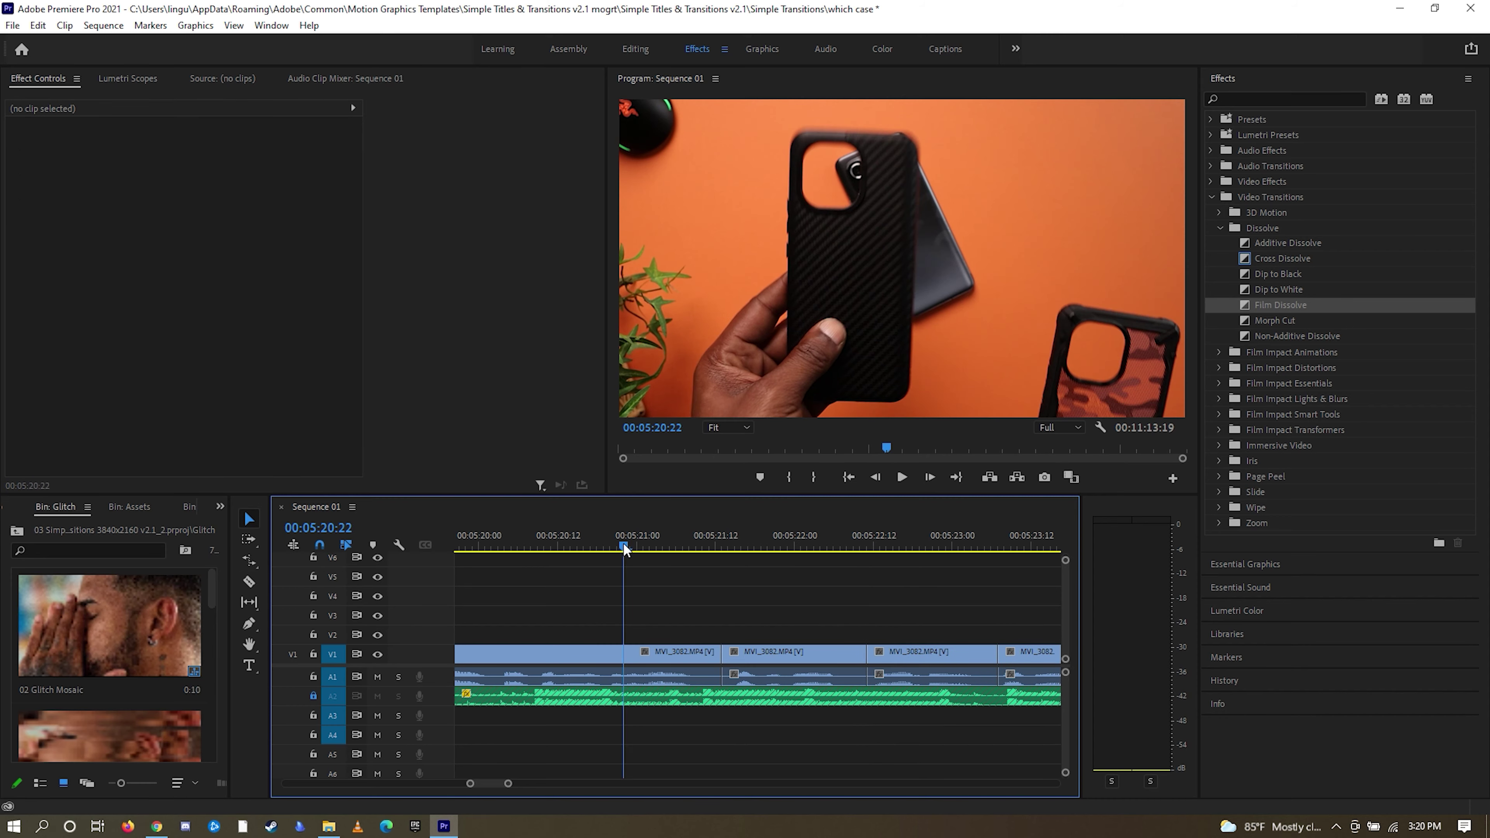
key(space)
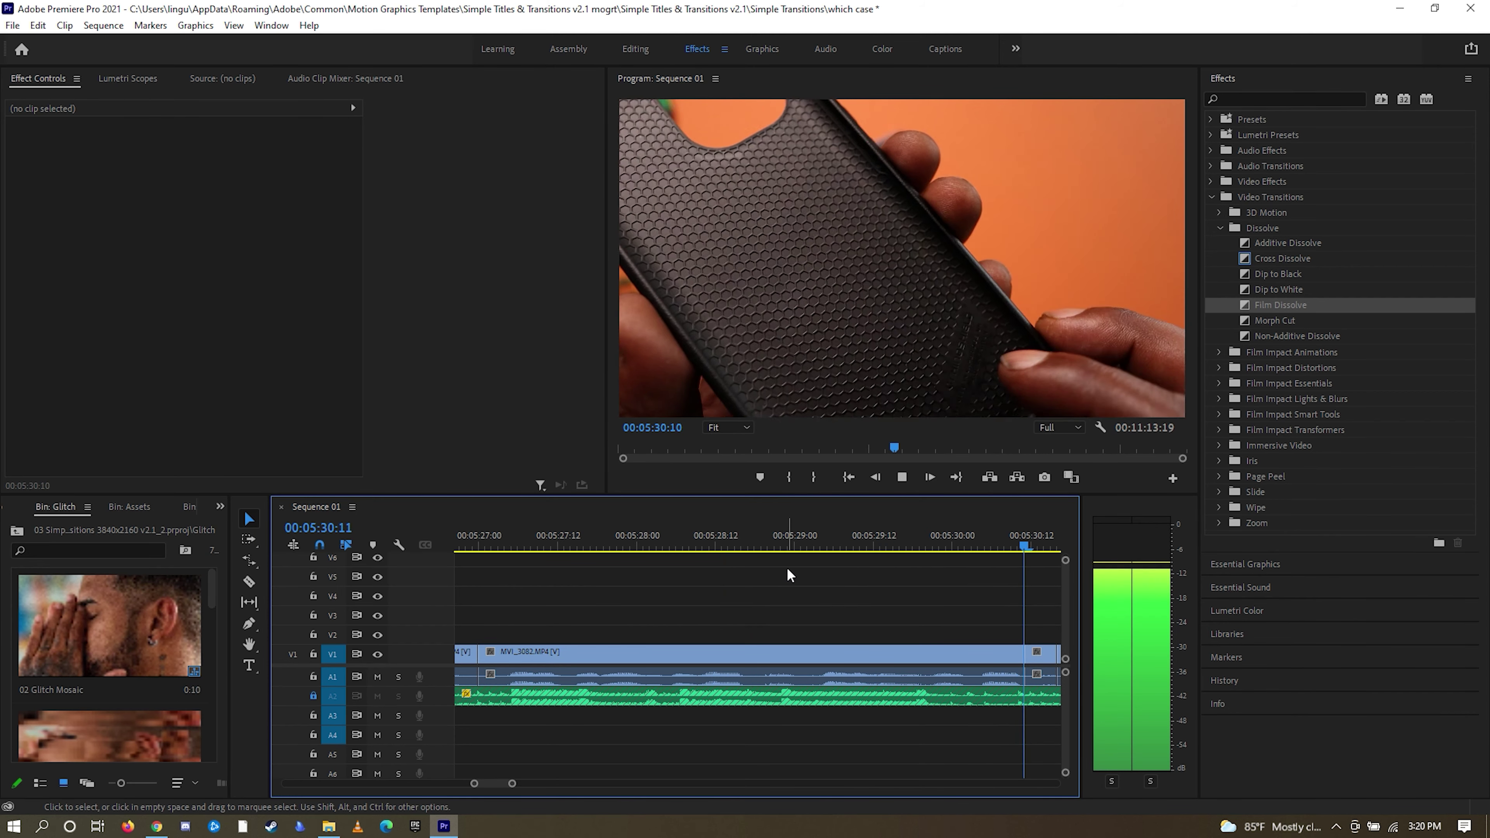
- At 00:05:30:16, add the title "Honeycomb Structure A hexagonal pattern lines the inner surfaces of our case improving shock absorption by up to 10%"
key(space)
drag(598, 544, 431, 575)
key(space)
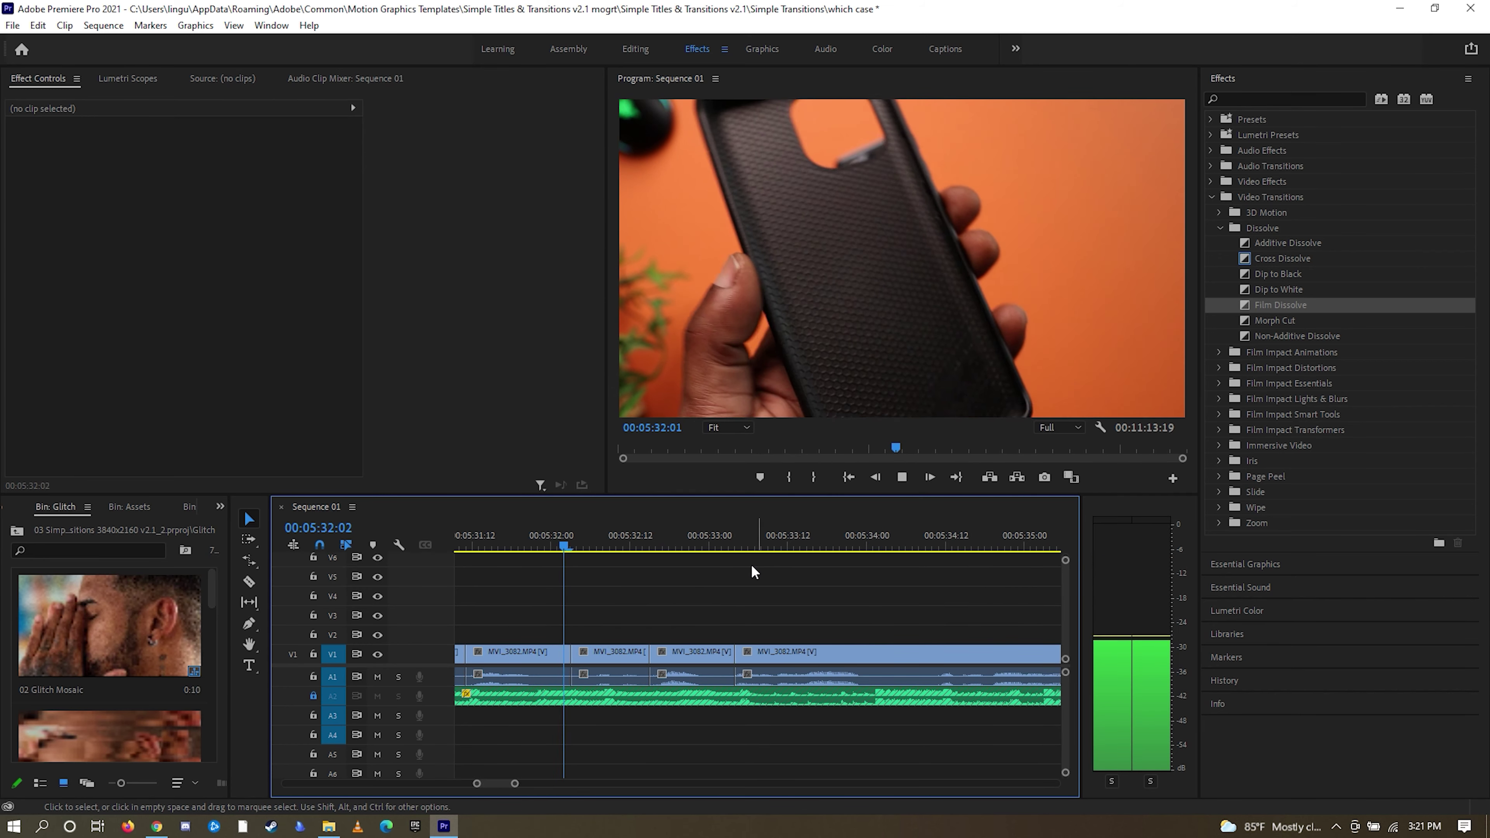
key(space)
key(t)
click(963, 134)
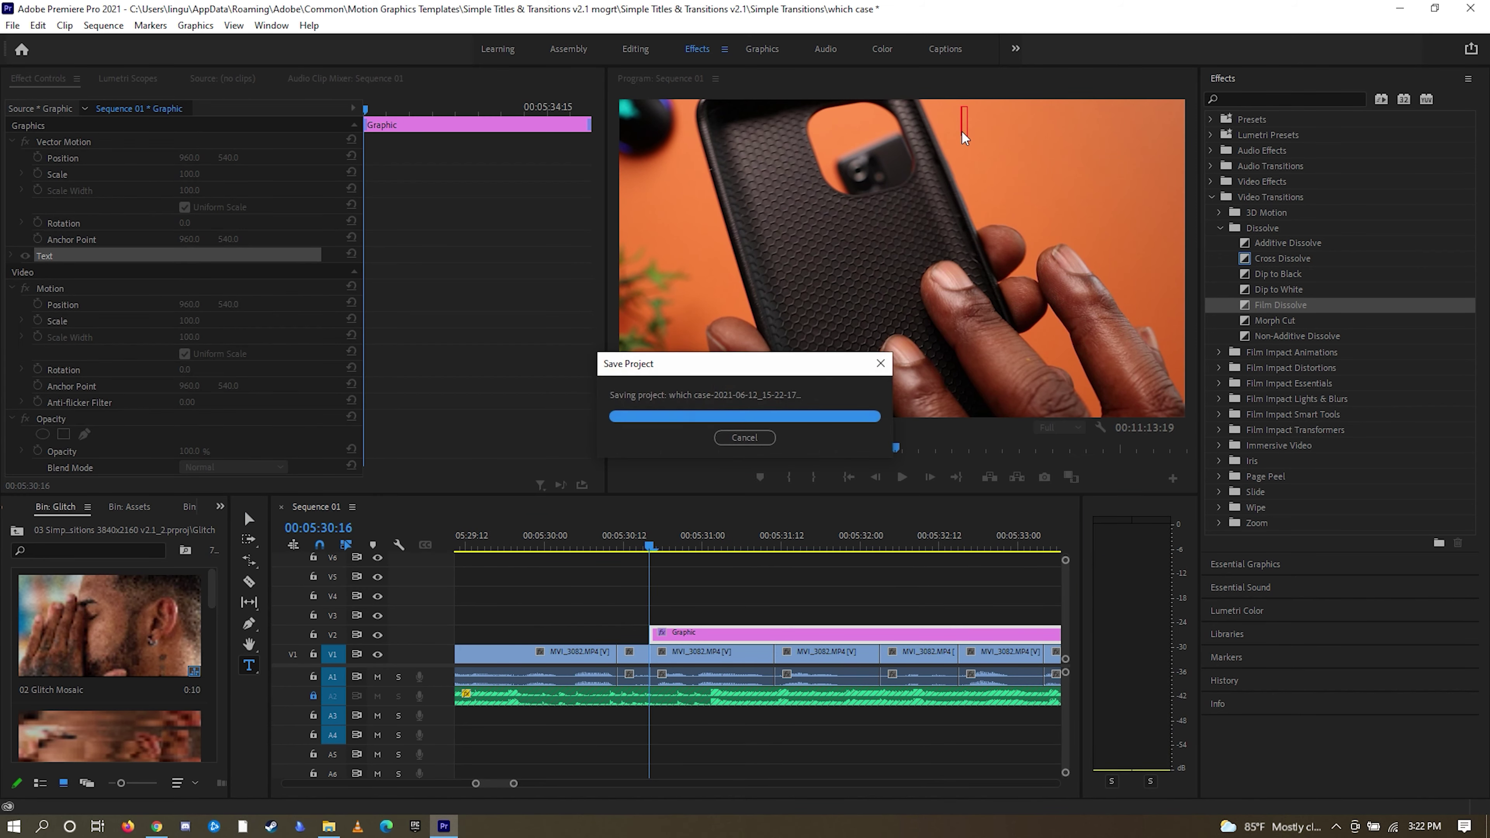
text(Honeycomb Structure A hexagonal pattern lines the inner surfaces of our case, improving shock absorption by up to 10%)
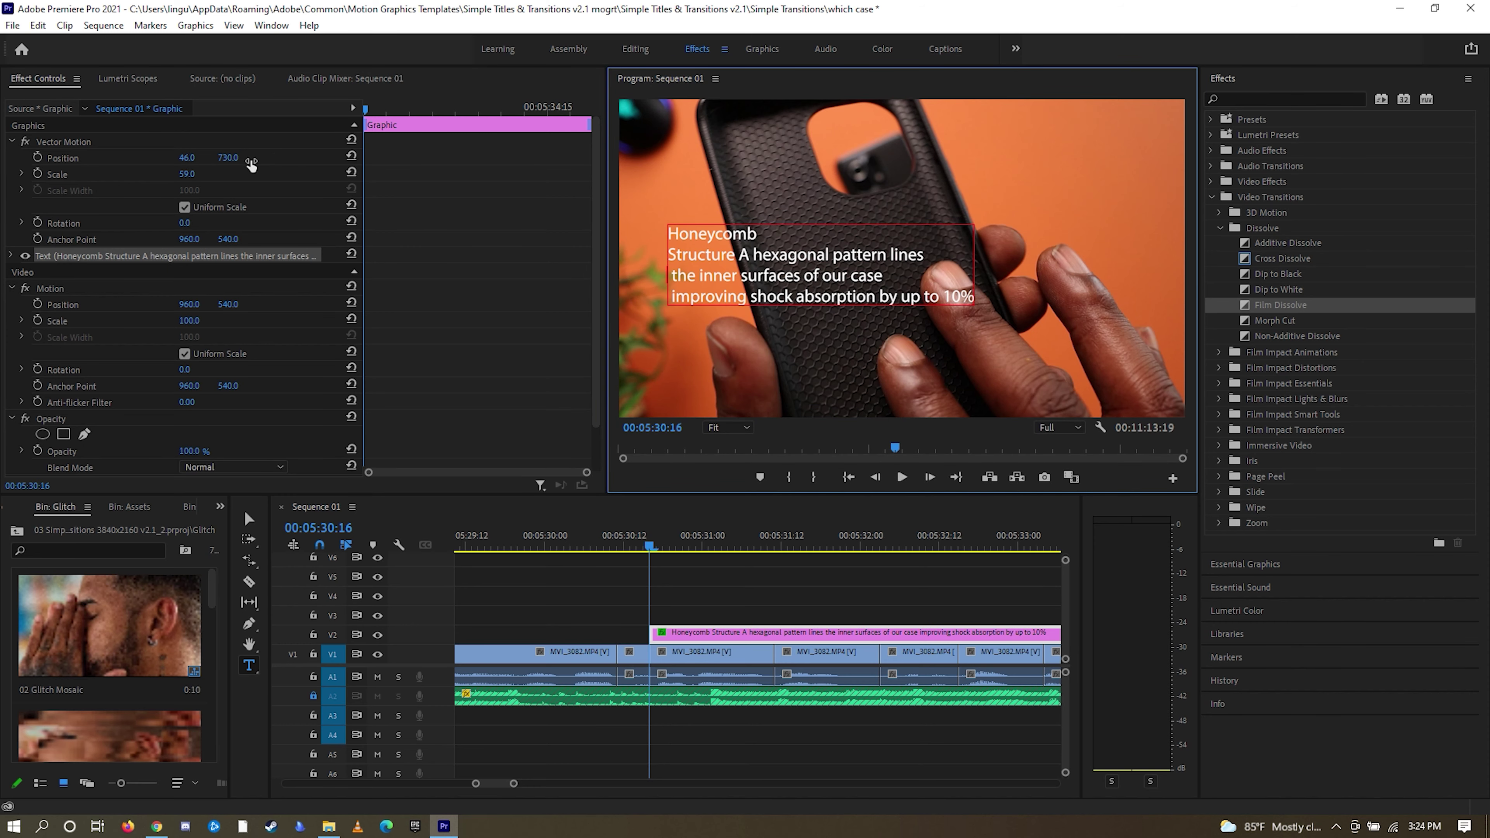
- Set the honeycomb title's position to 615, 340 and scale to 66, and play it back over the case footage
drag(188, 157, 568, 158)
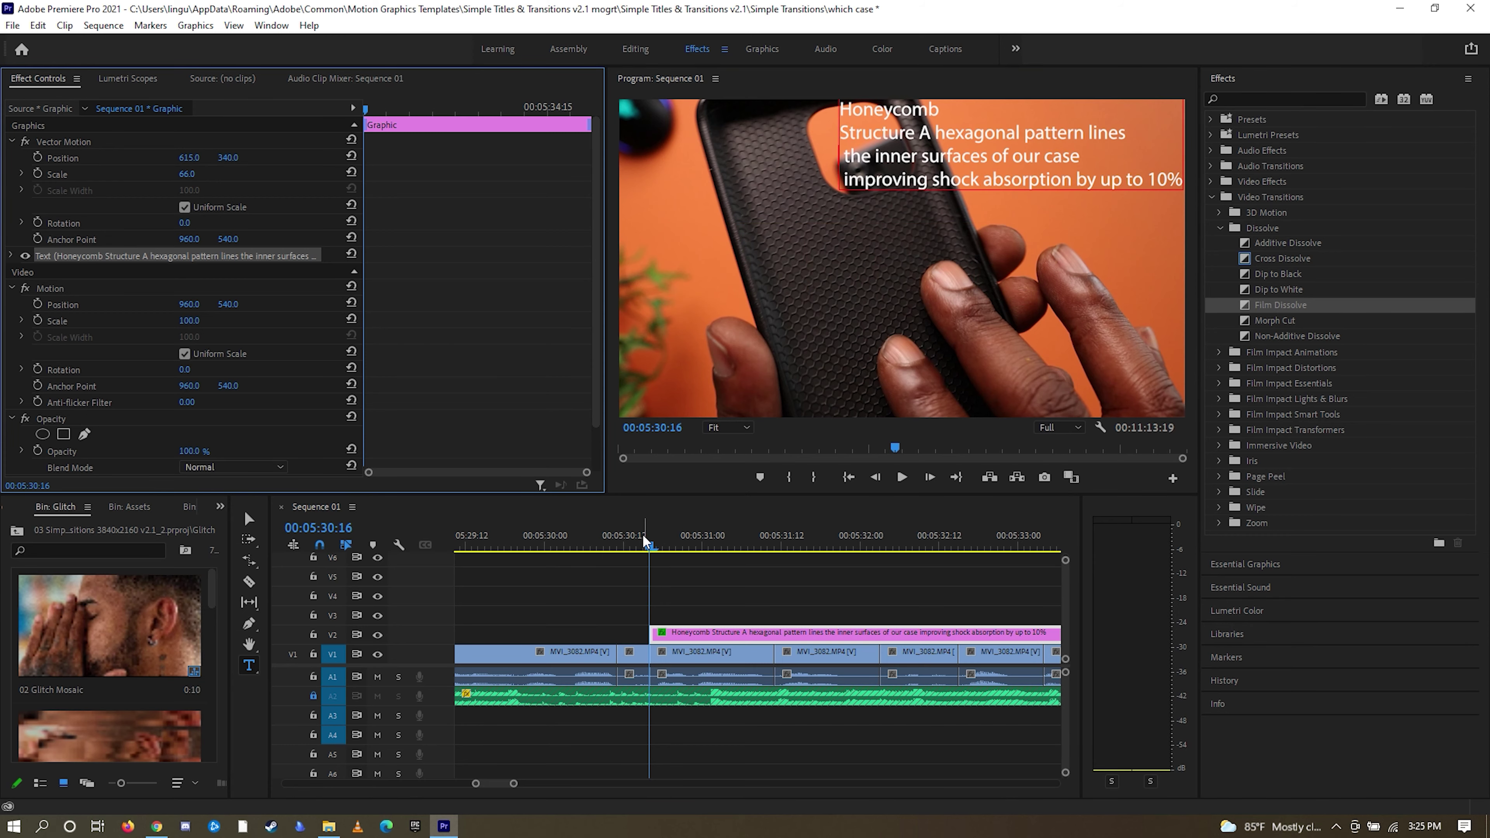
drag(649, 546, 485, 546)
key(space)
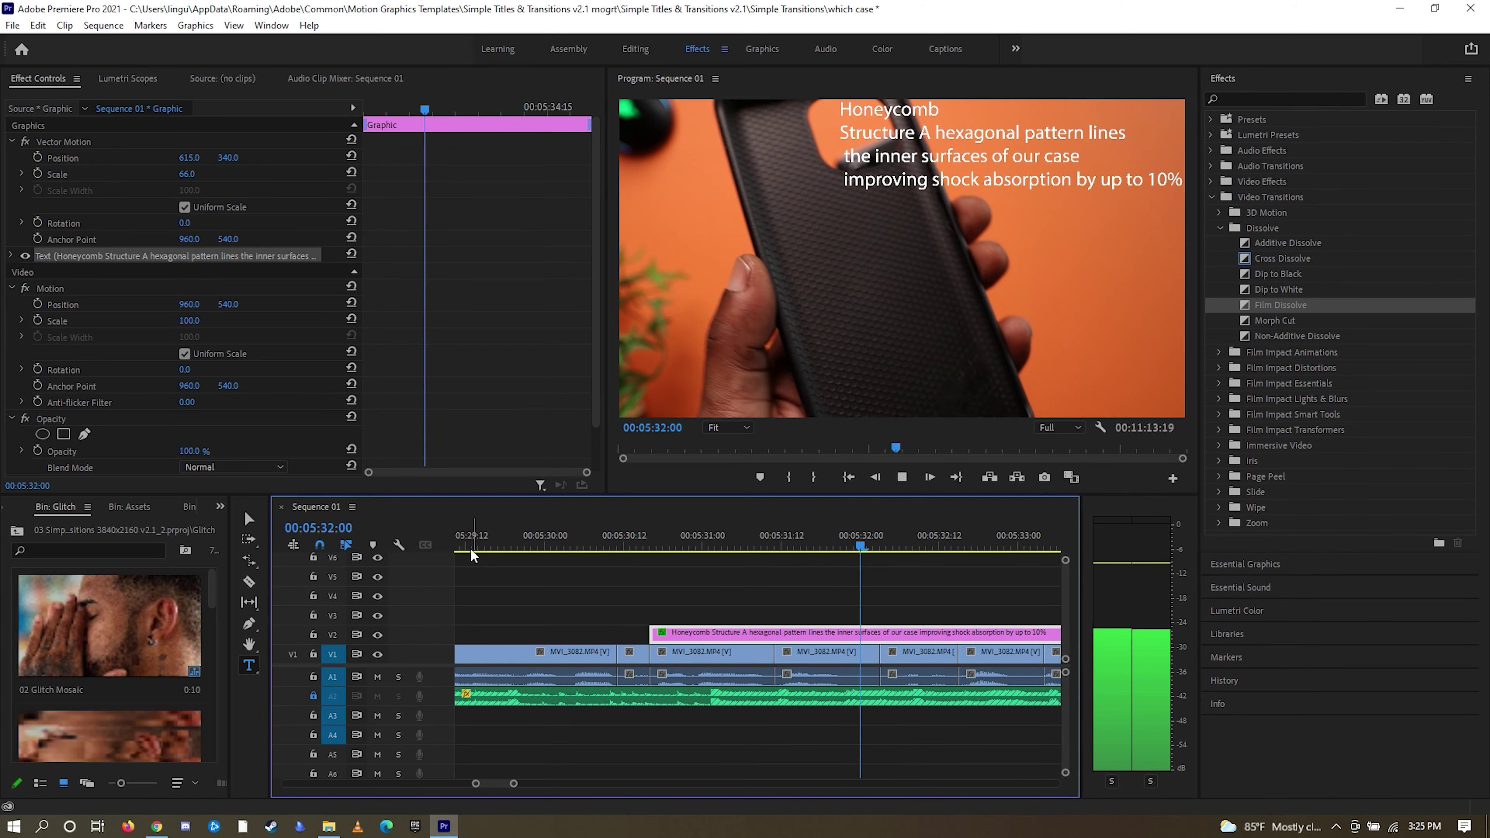
key(space)
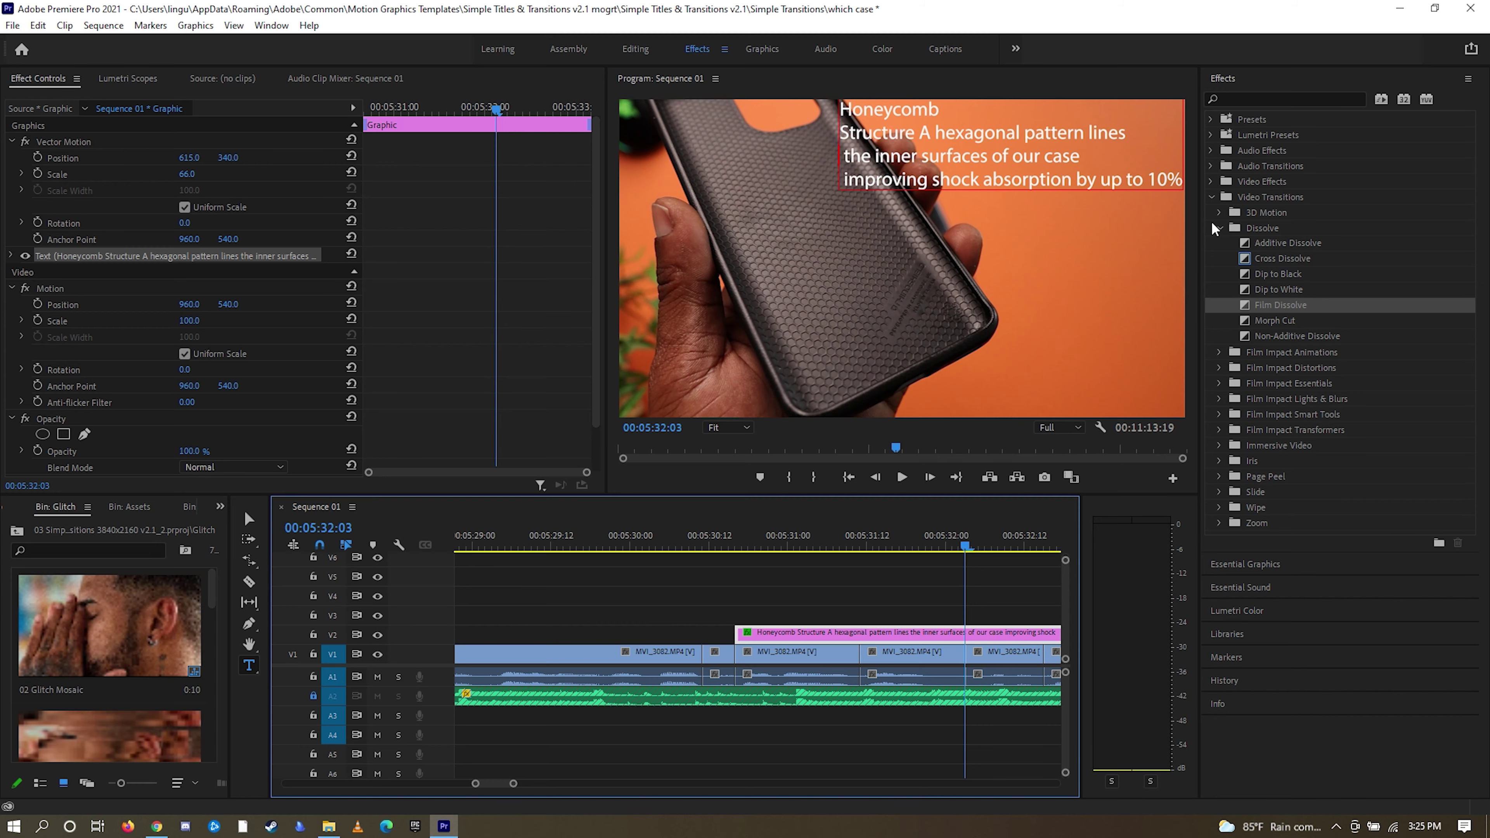
- Add a 14-frame Film Dissolve to the start of the honeycomb title and play back the sequence
click(1218, 229)
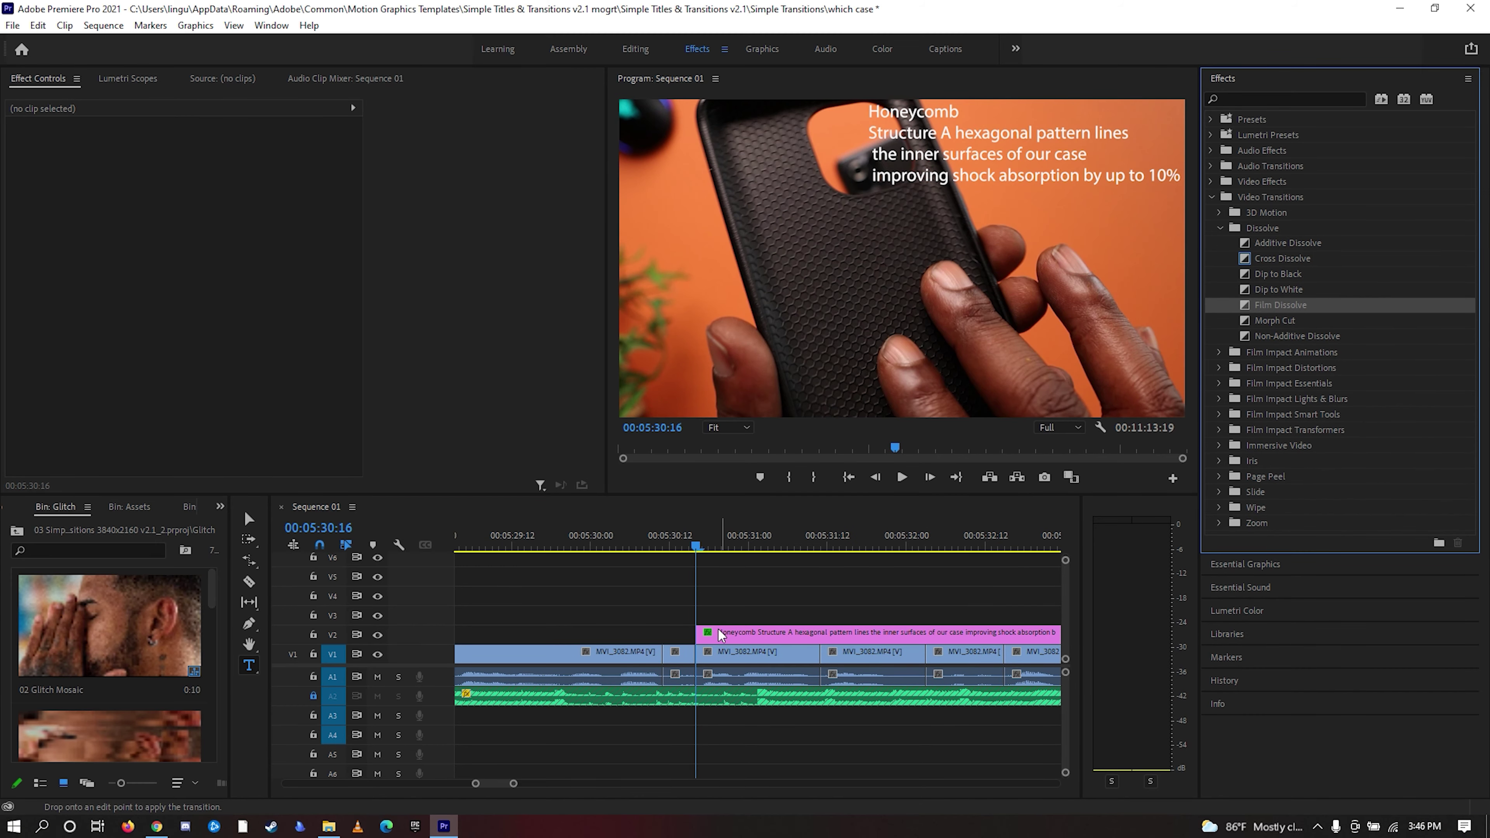
drag(715, 639, 709, 636)
key(space)
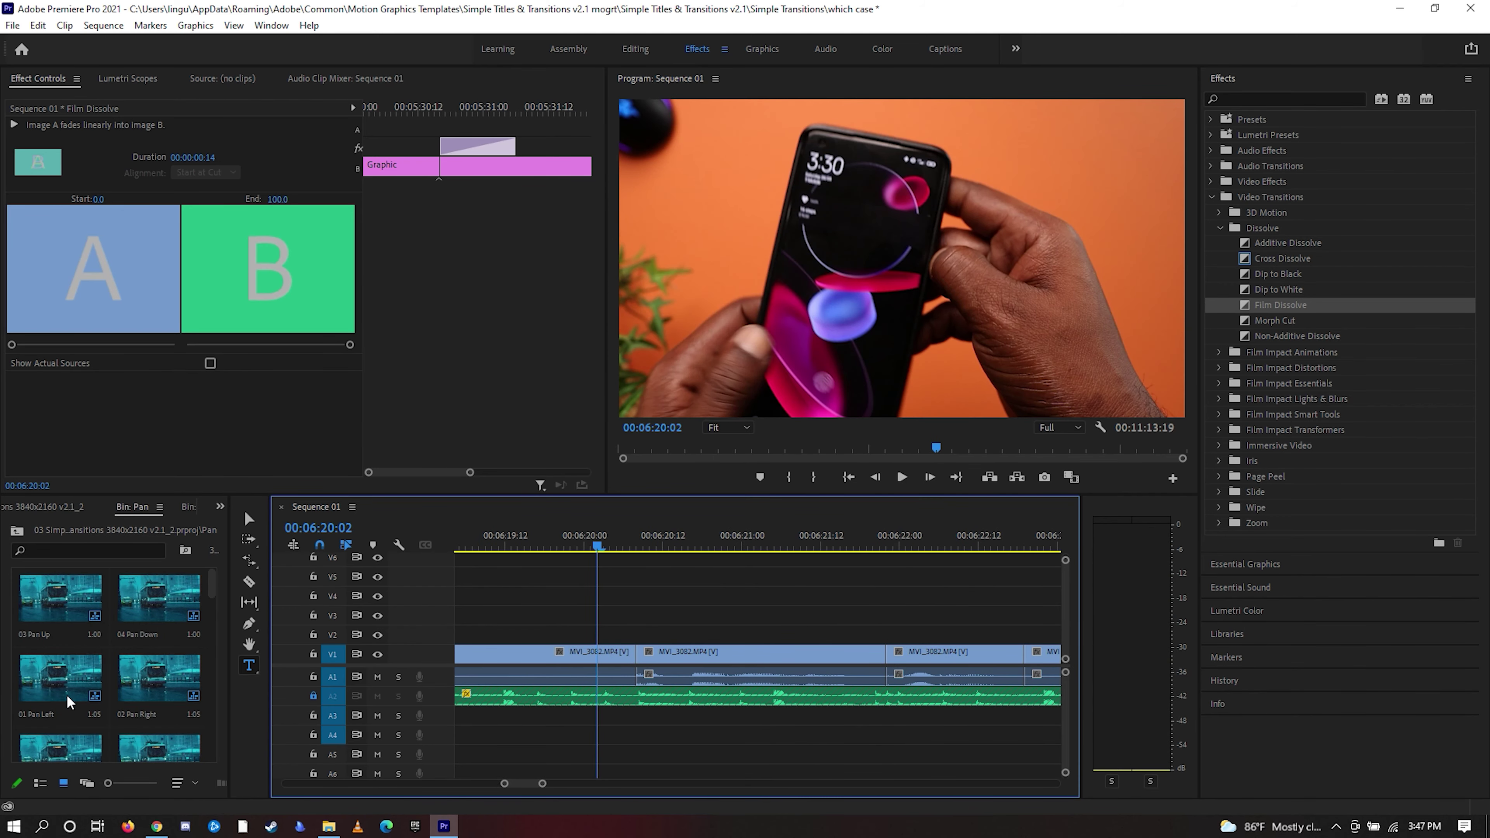
- Place the 01 Pan Left transition at 00:06:20:02 without its preview clip, shifting its adjustment layers and sound slightly earlier
click(64, 697)
drag(64, 697, 644, 639)
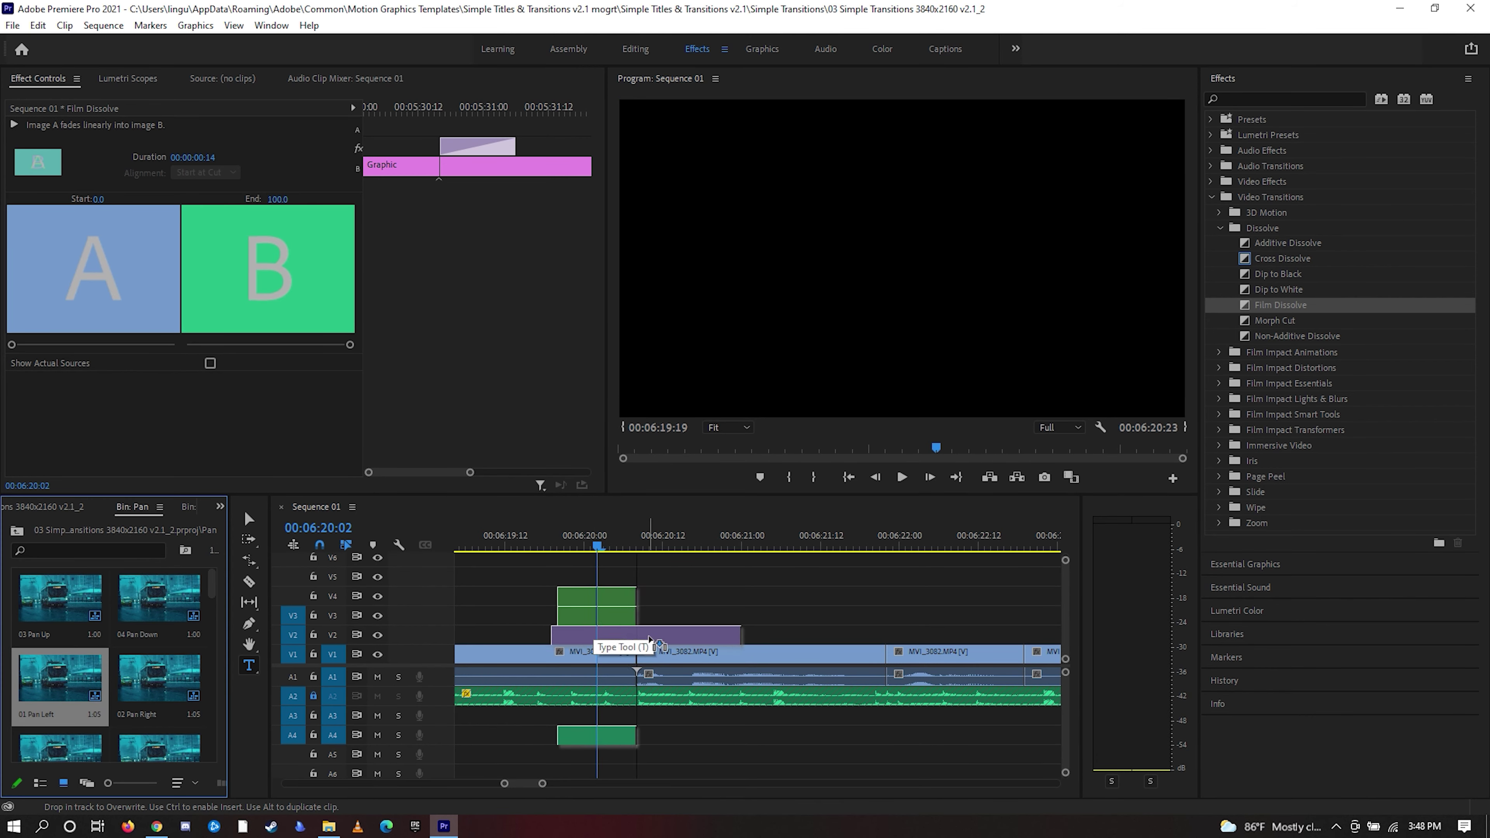
drag(692, 639, 691, 640)
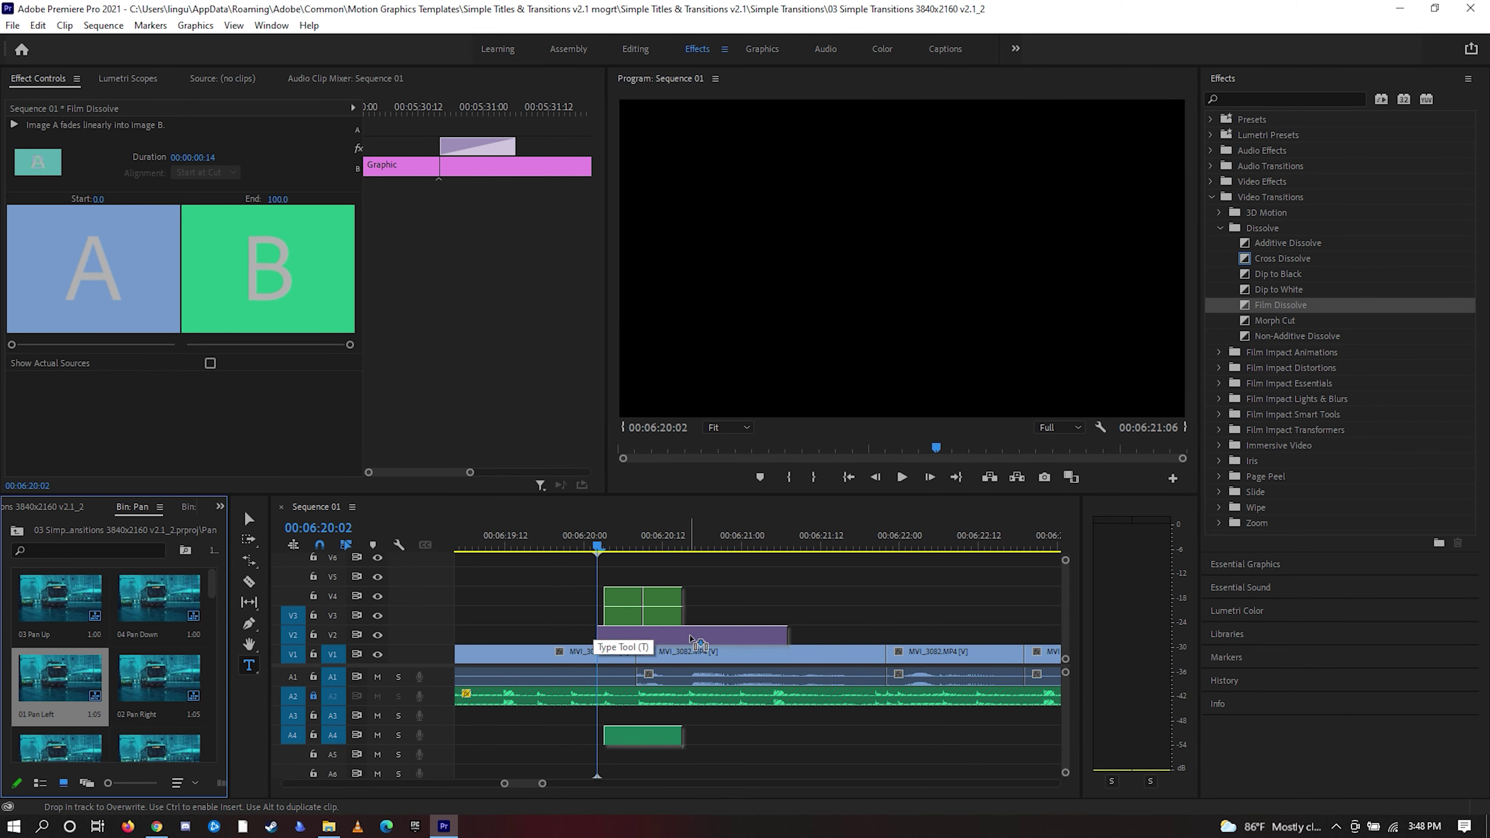
right_click(691, 640)
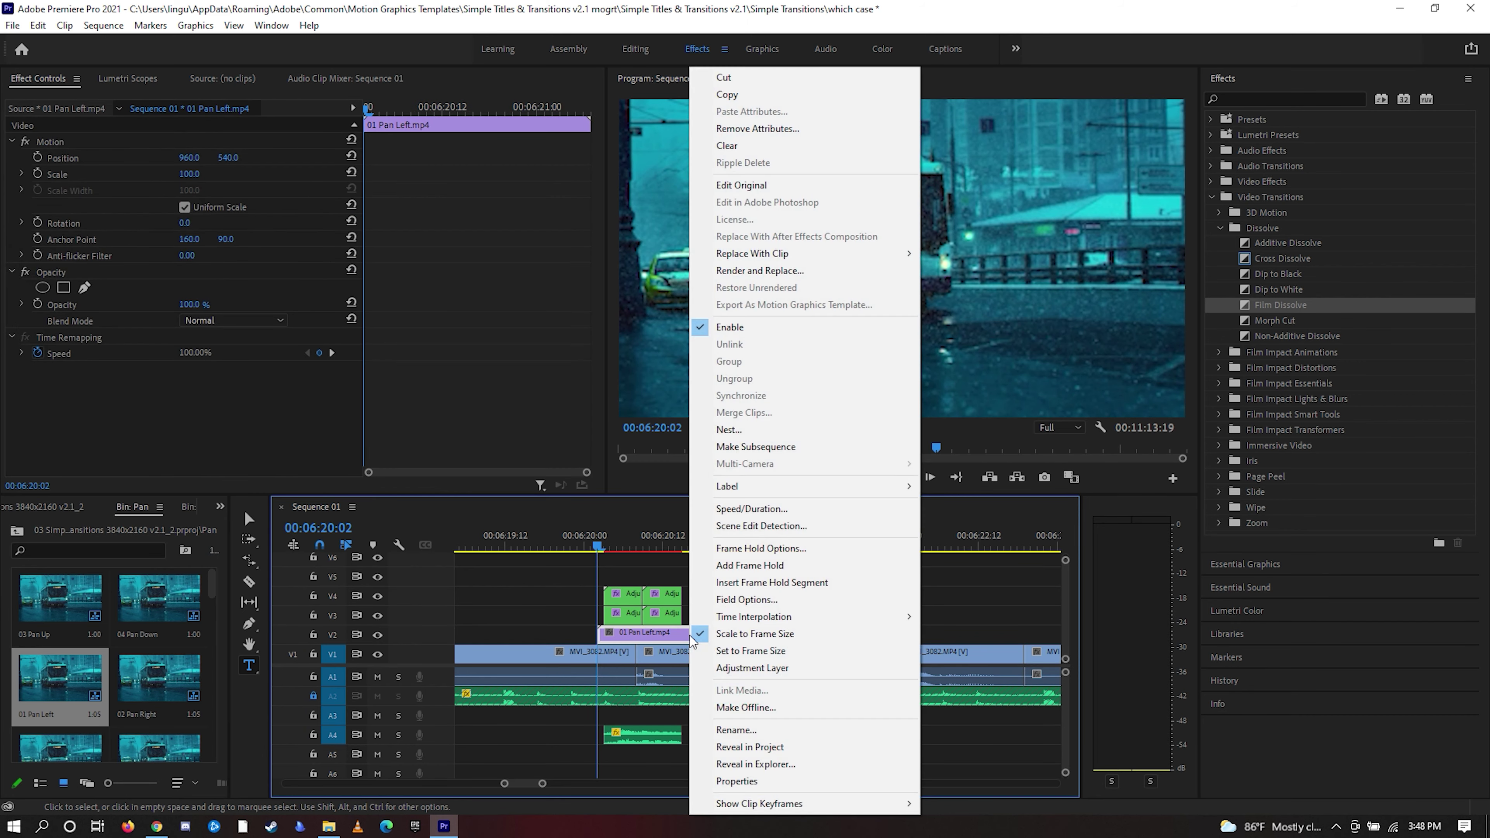
click(756, 146)
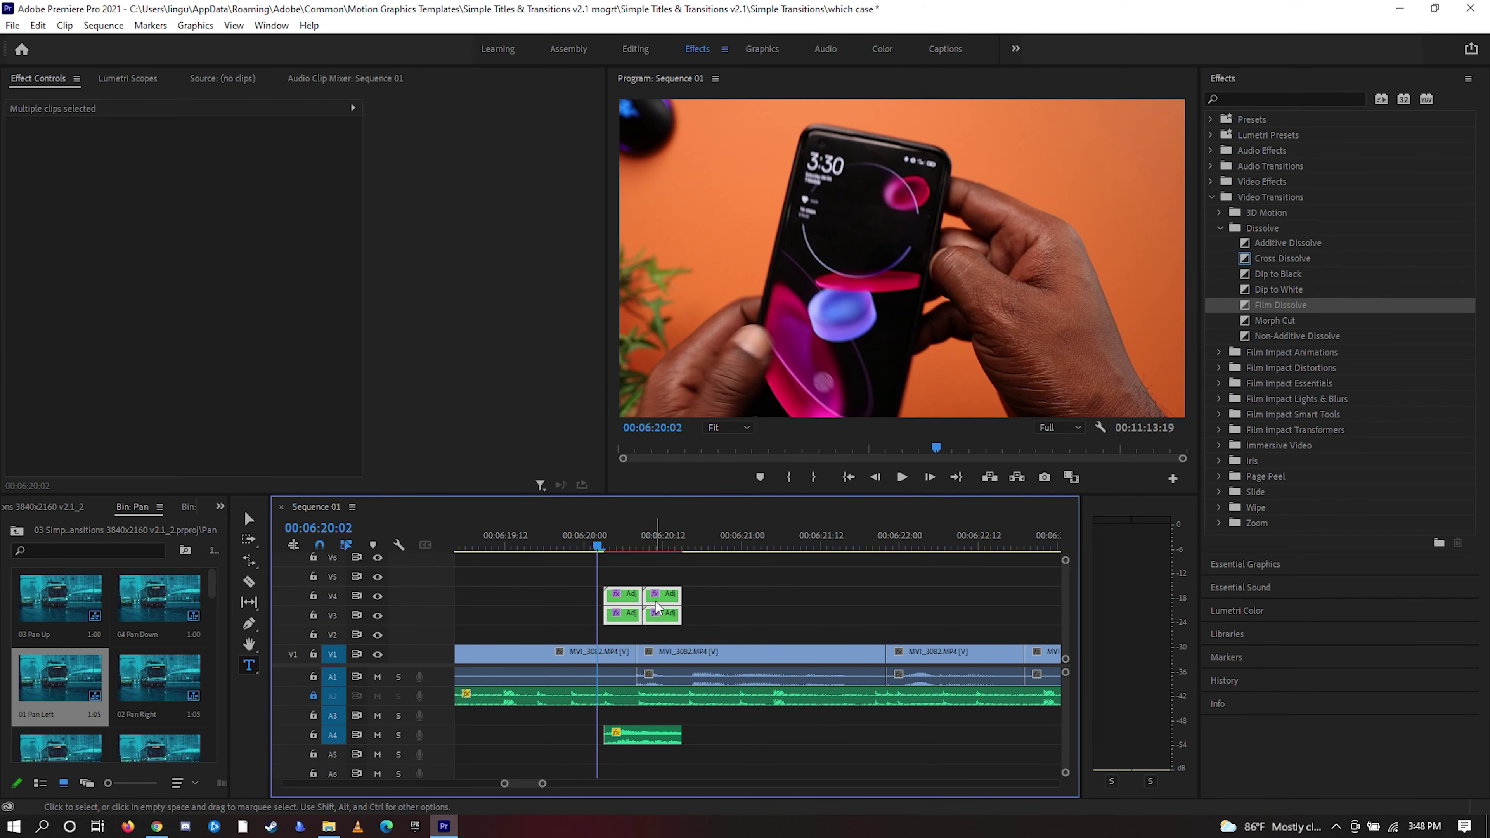
drag(657, 607, 651, 607)
drag(646, 736, 638, 738)
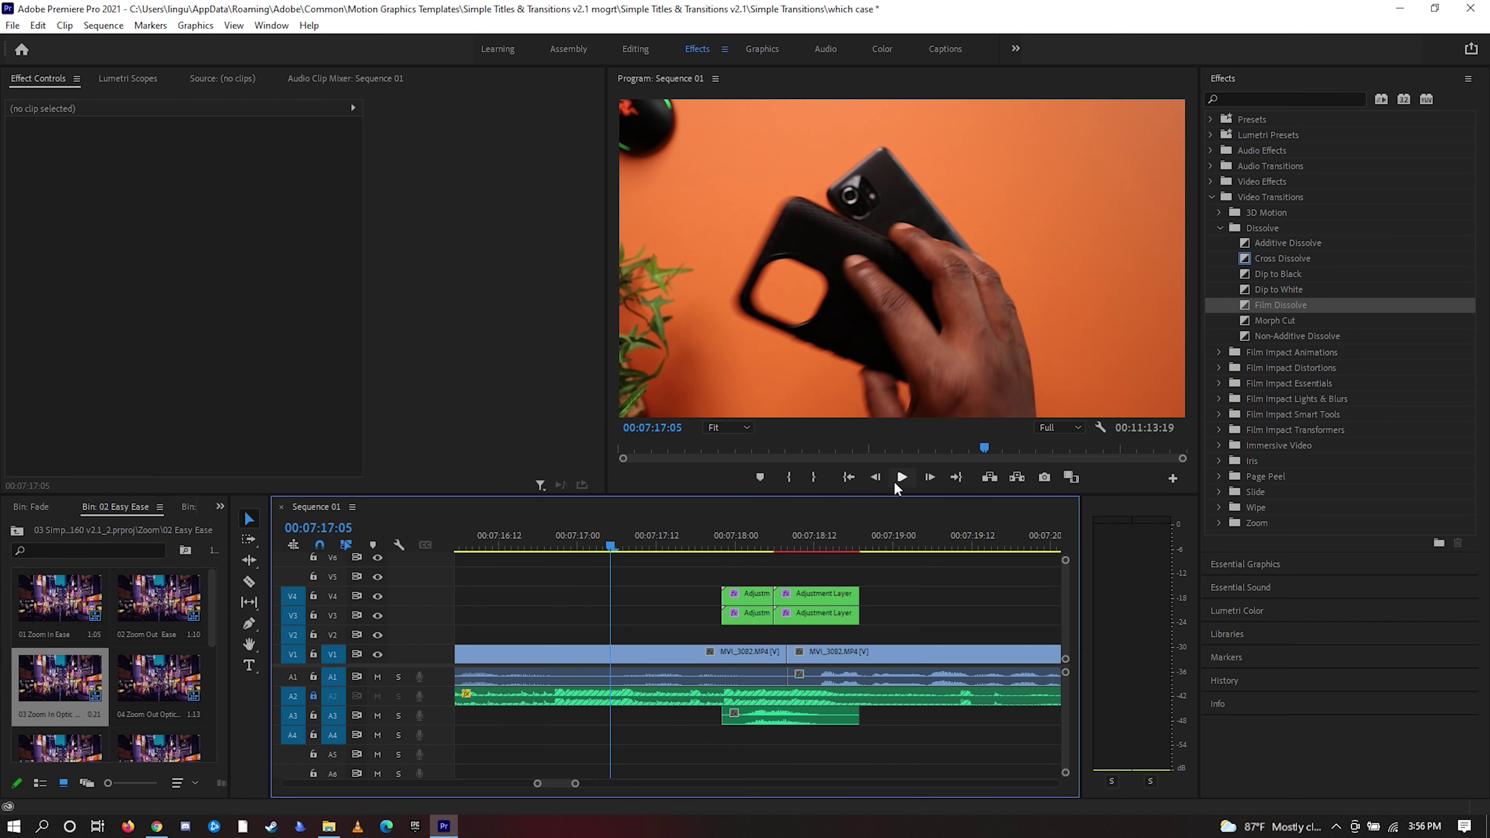
- Place 2071-draft-01 from the YT Channel Intros folder above the footage near 00:07:42, scale it to frame size, and play it back
click(902, 477)
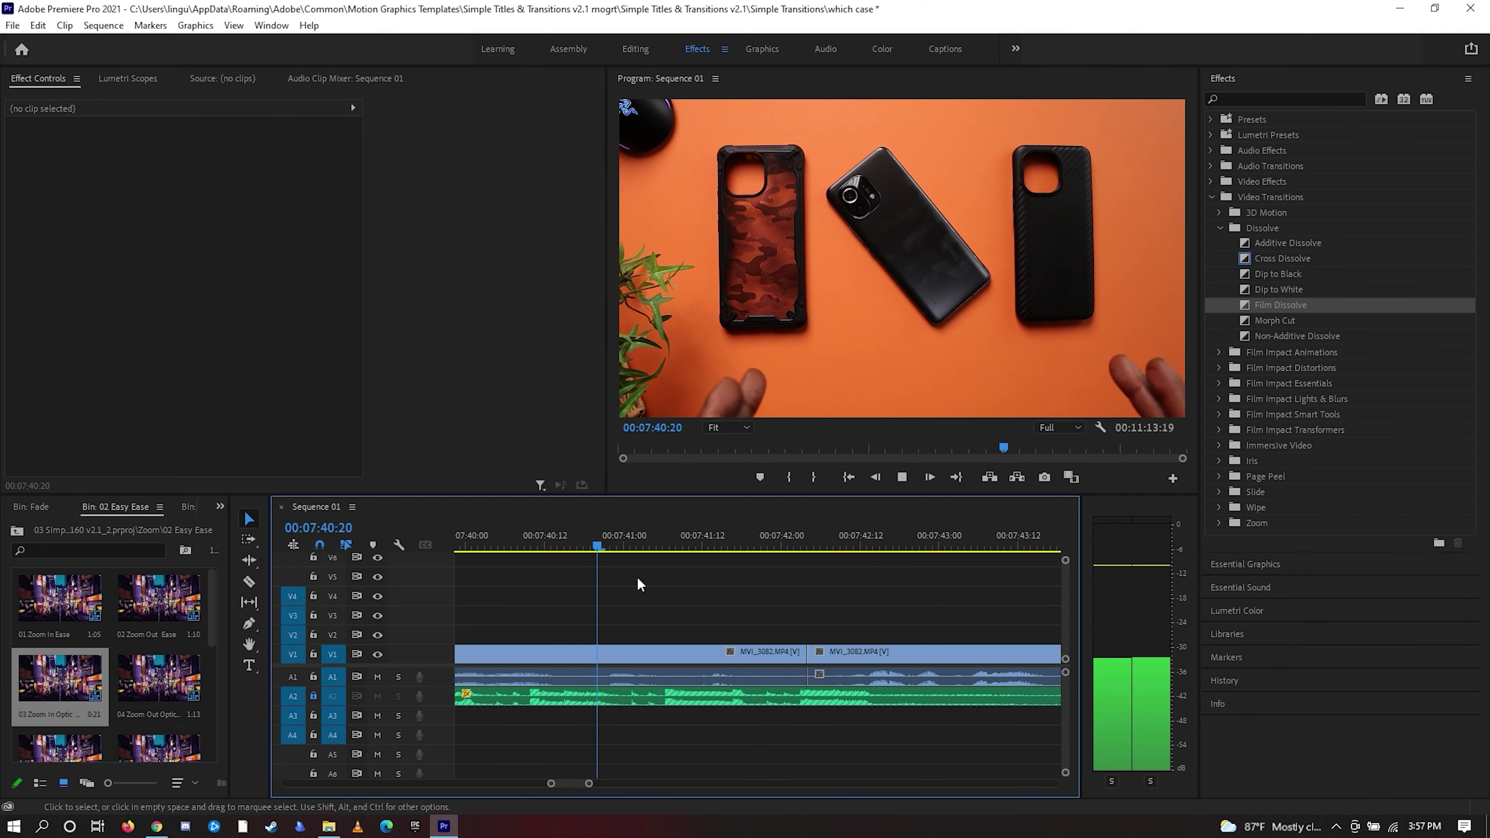
key(super+e)
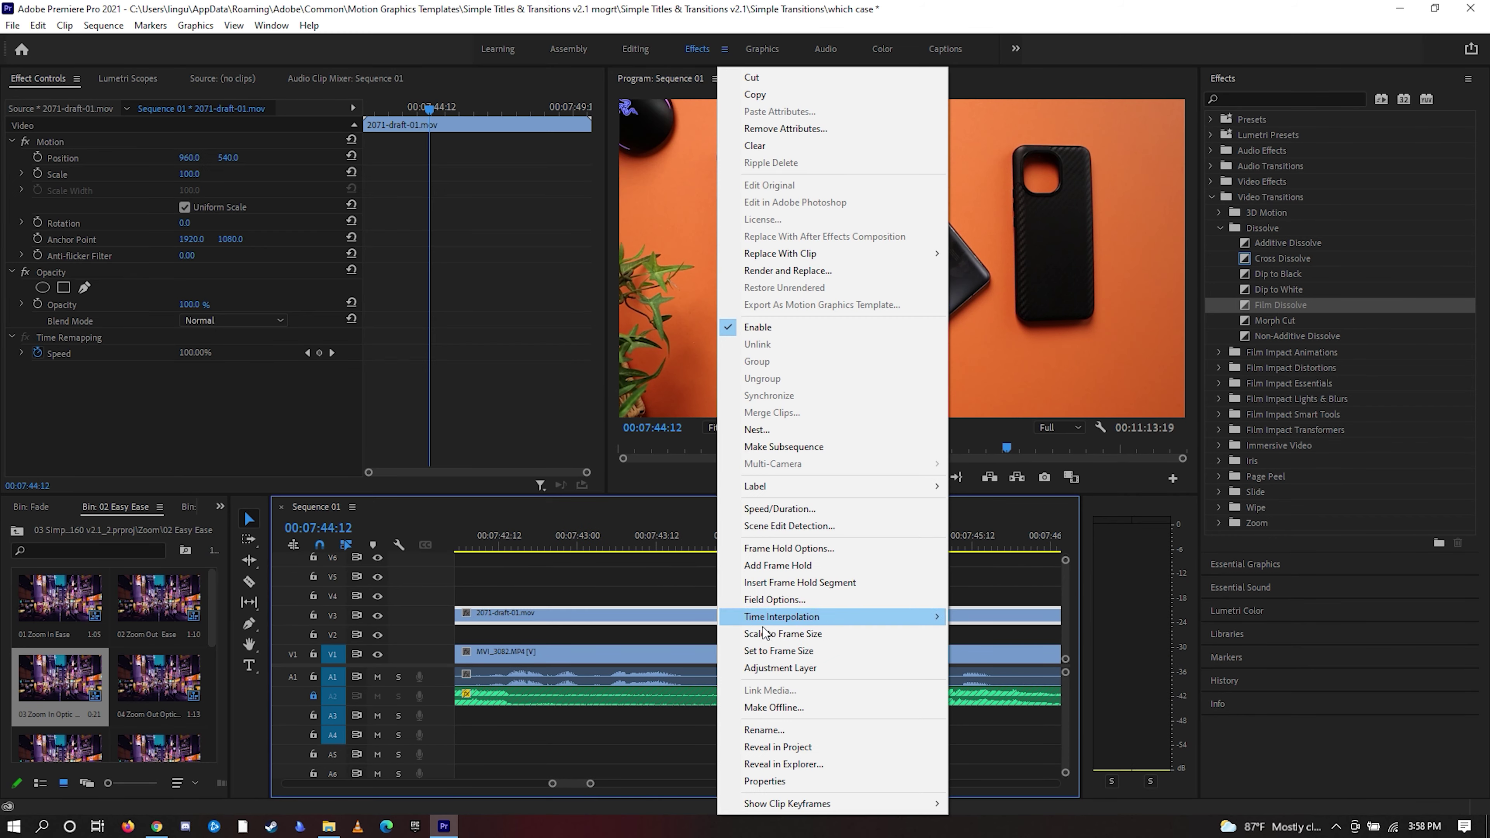
drag(531, 132, 668, 615)
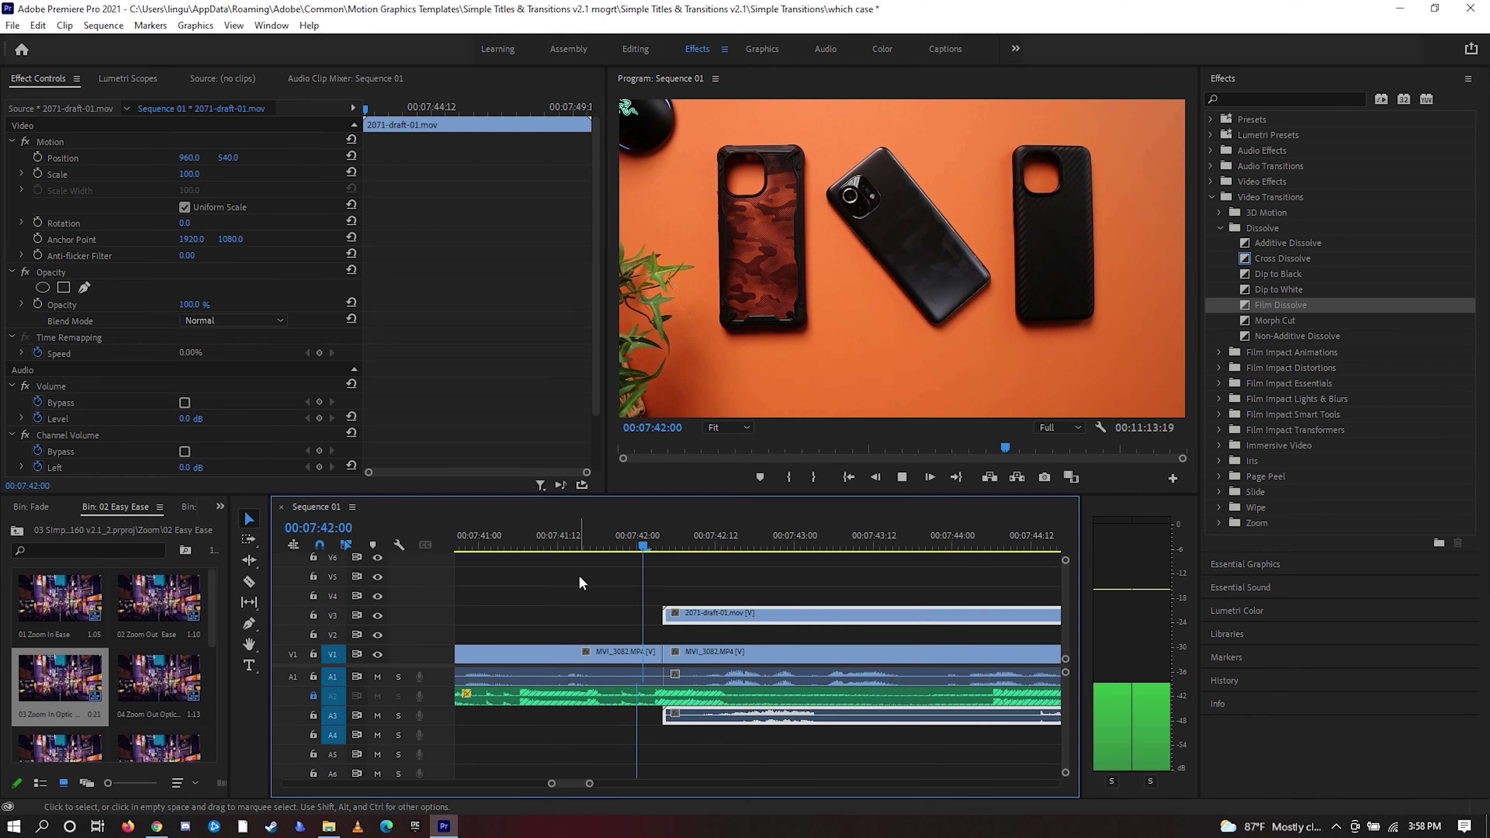
key(space)
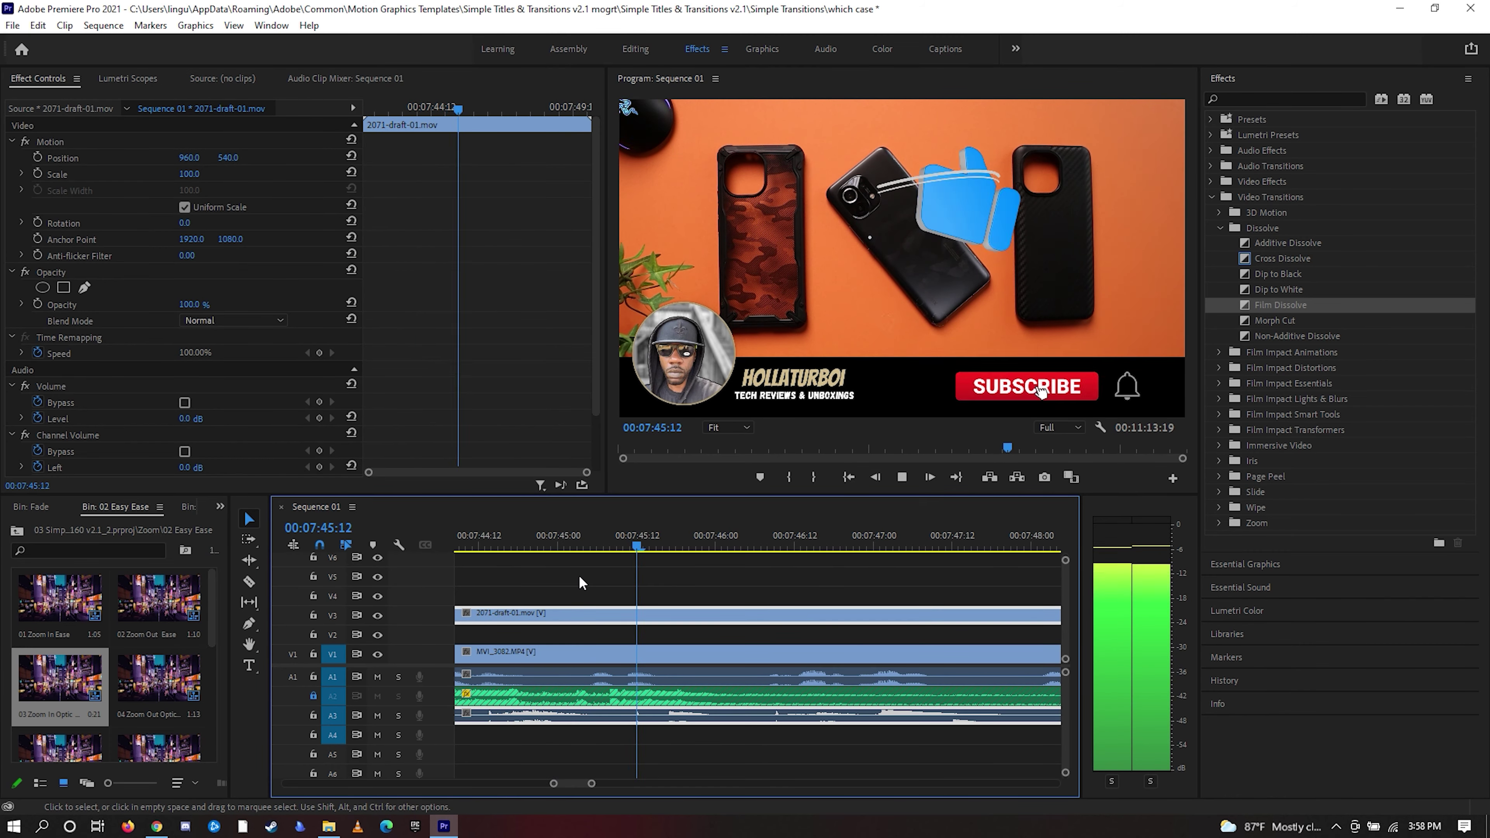
click(581, 582)
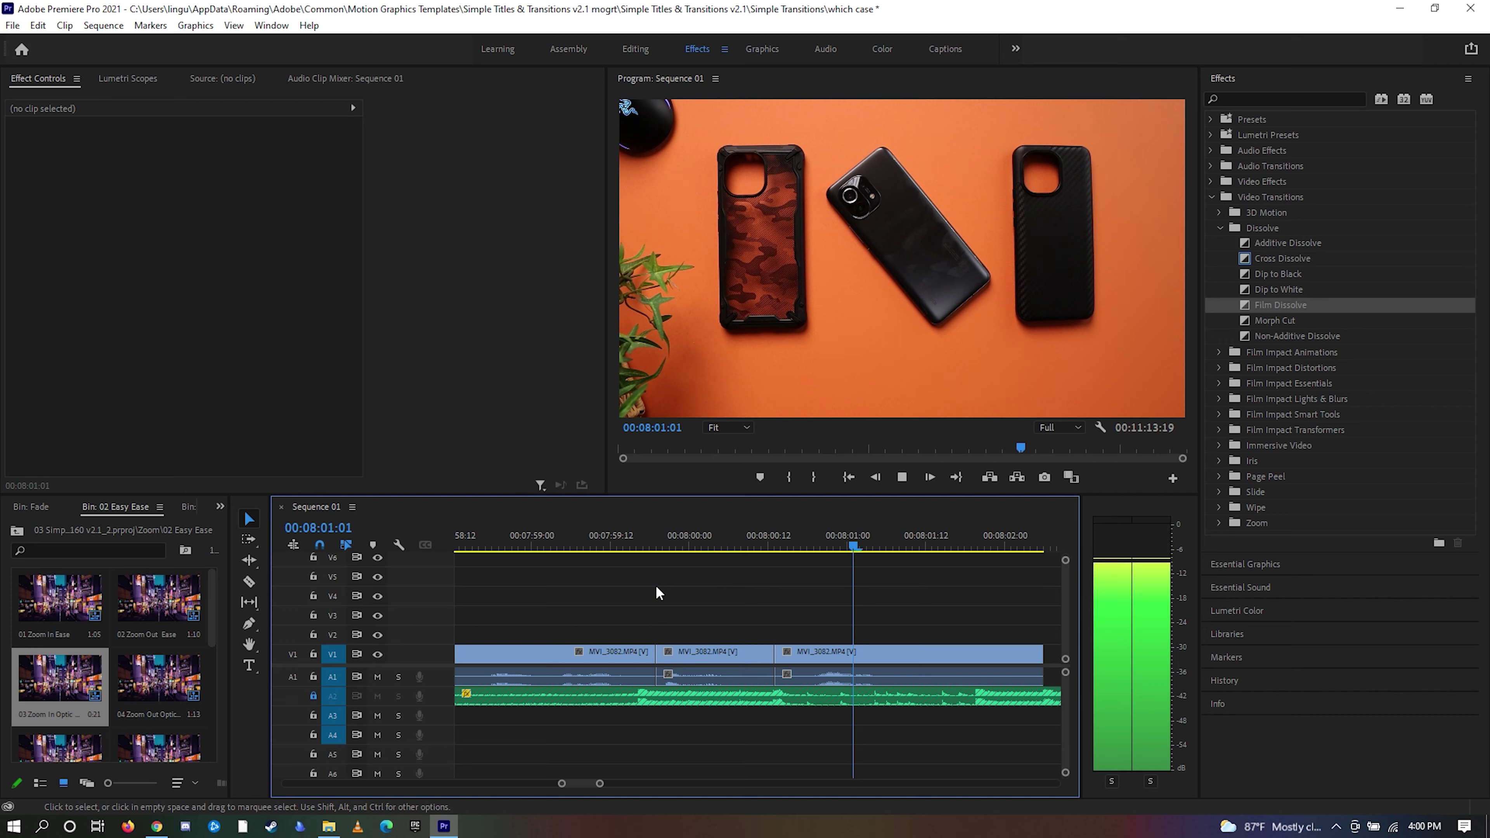
- Place 2258-End-Card-draft-01 from the YT Channel Intros folder on V3 at 00:08:01:09 and play through its start
click(905, 546)
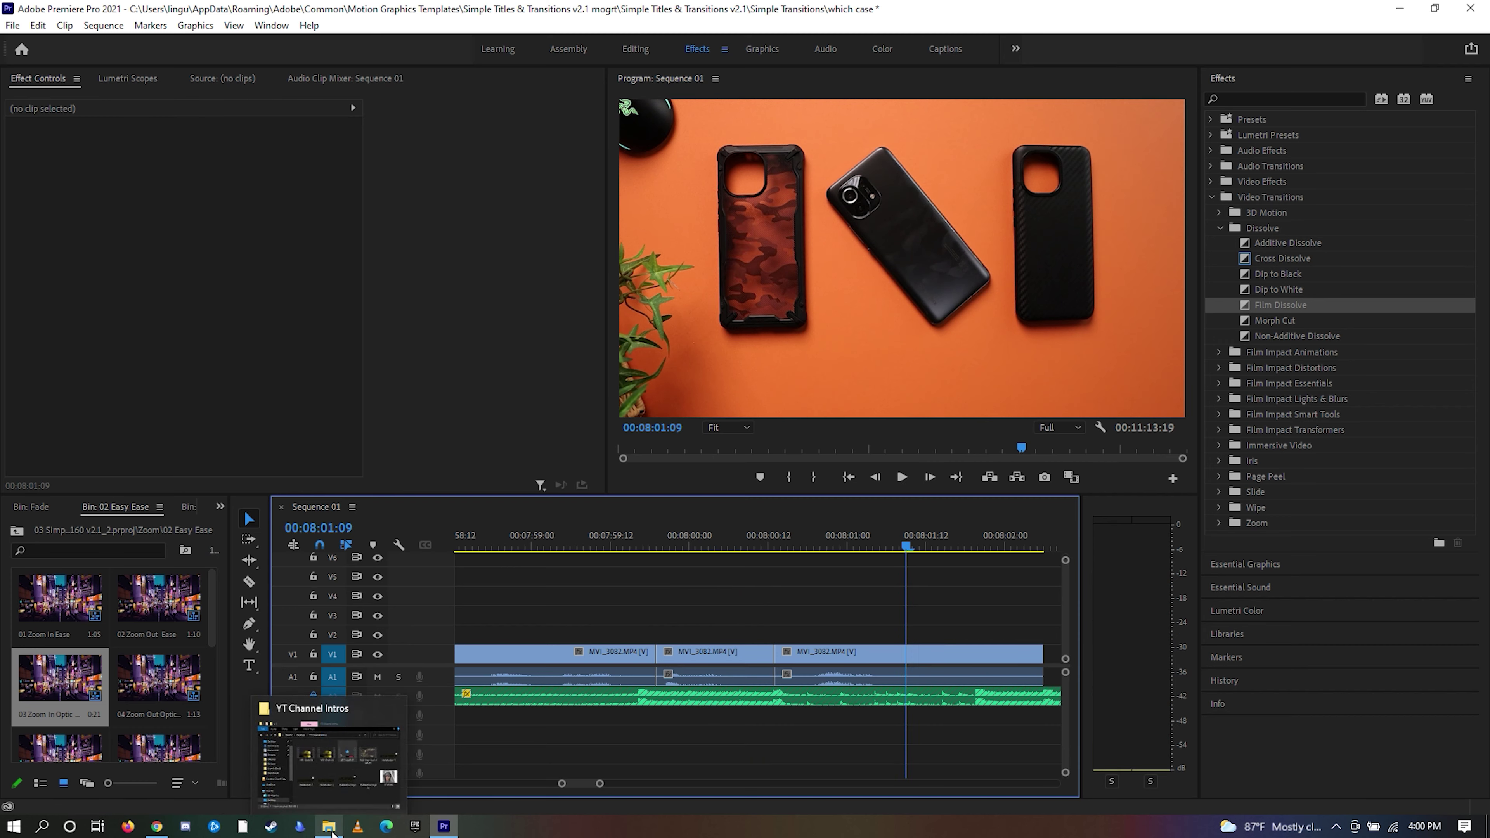
click(326, 828)
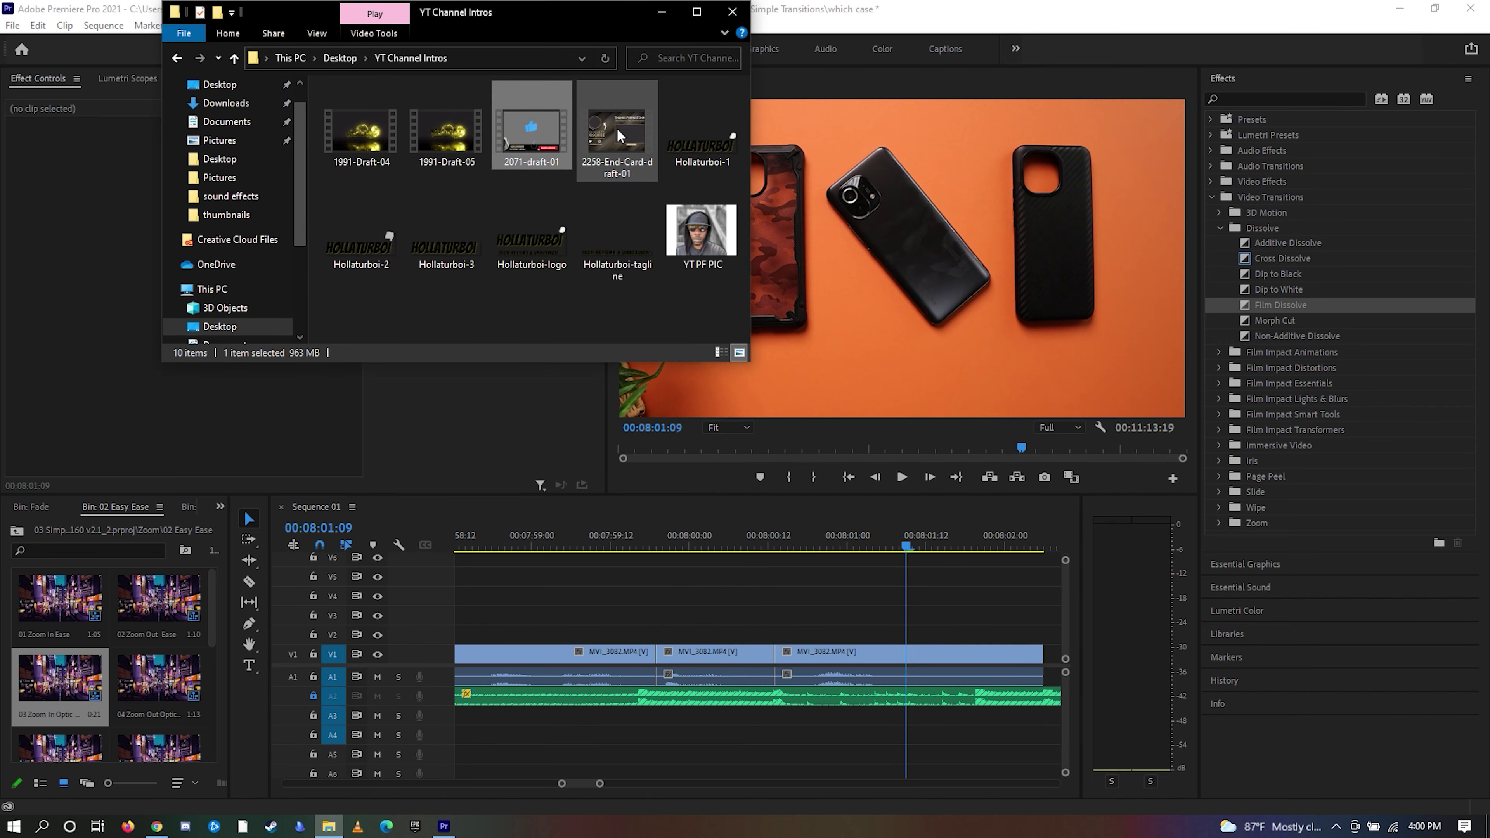
drag(618, 137, 909, 619)
drag(906, 540, 633, 540)
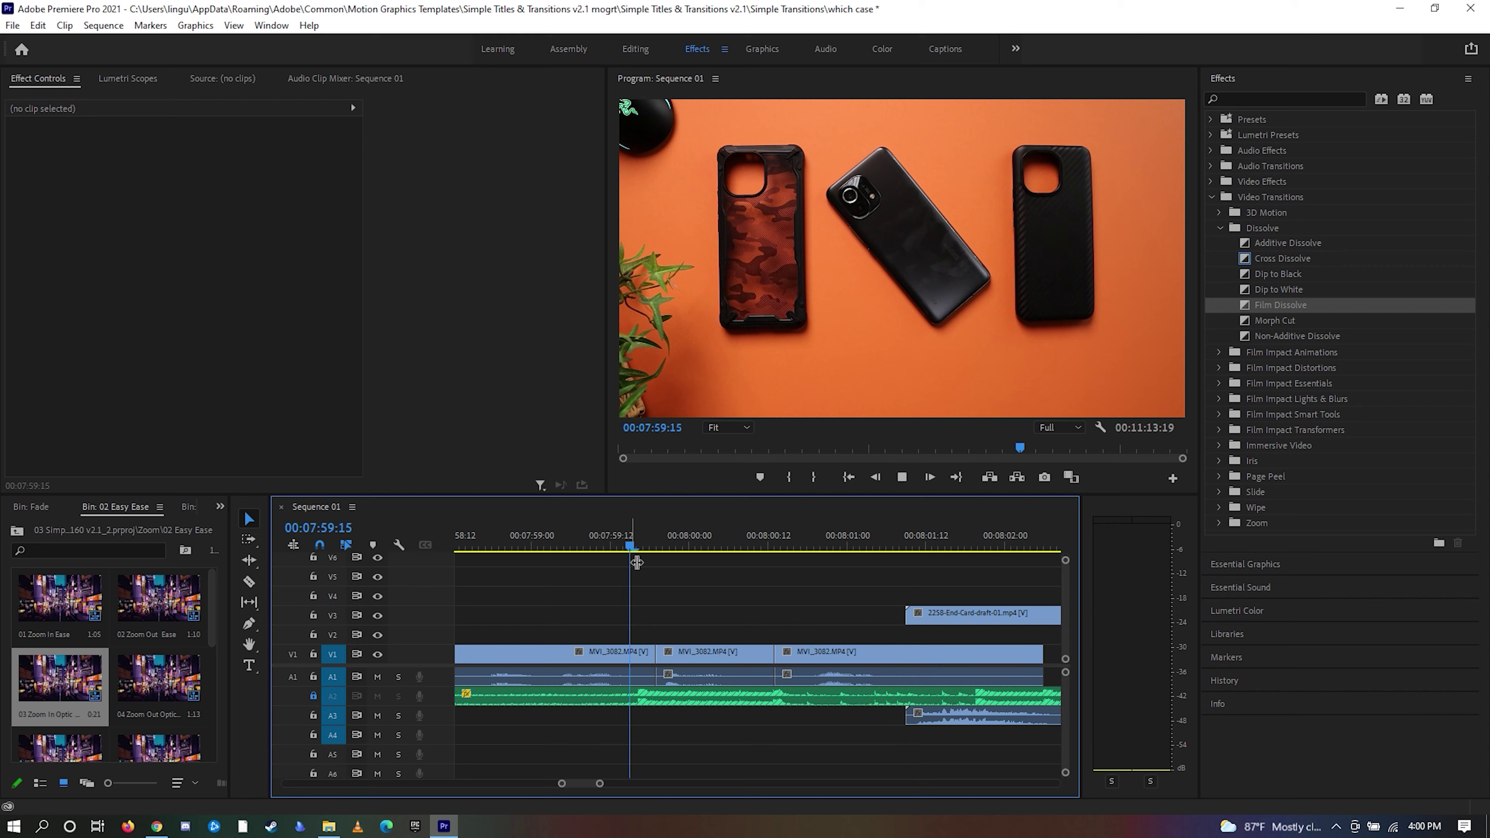
key(space)
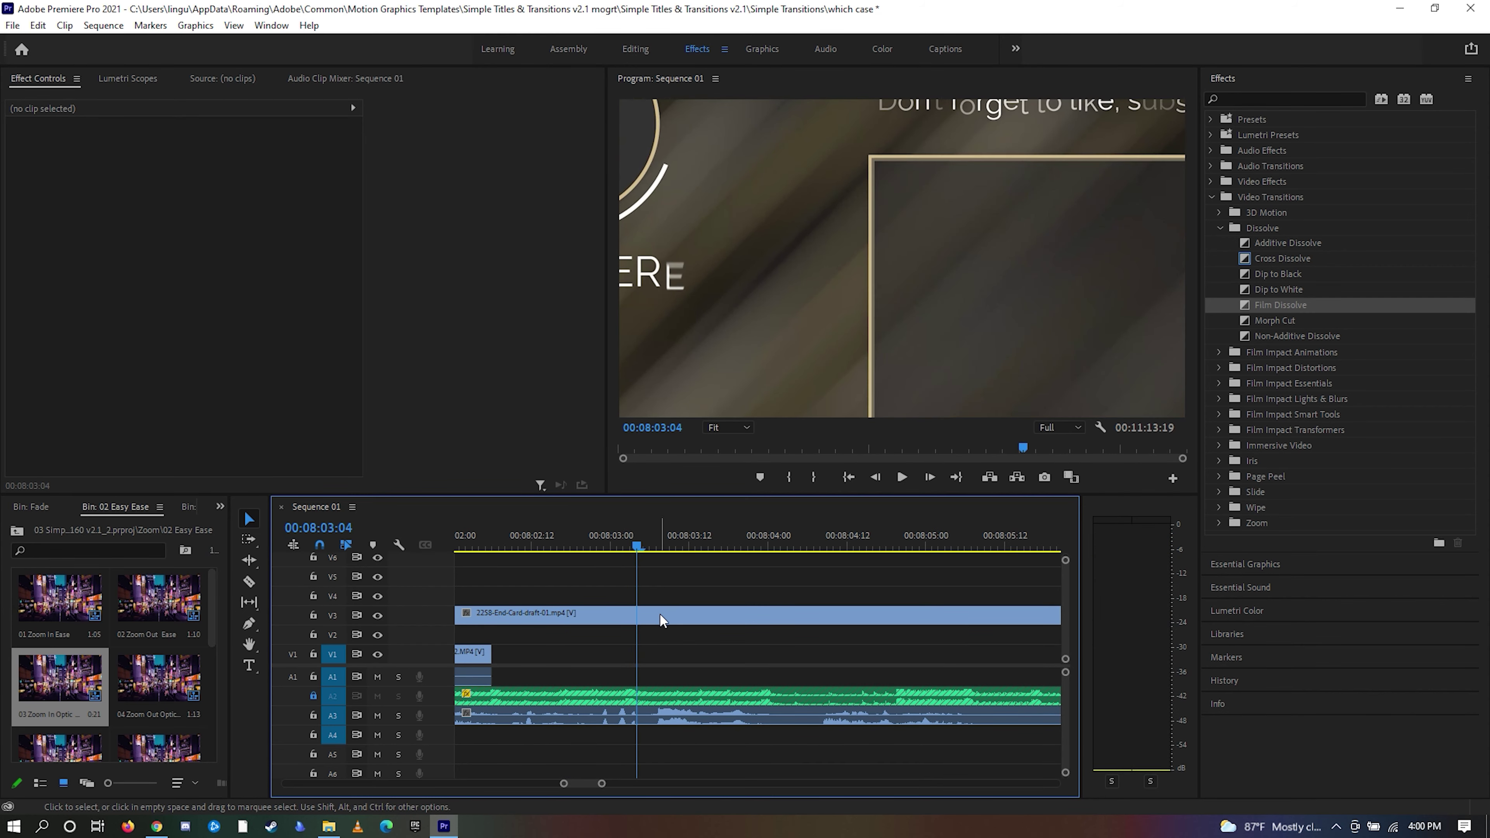
- Scale the end card clip to frame size and play back its opening
right_click(660, 615)
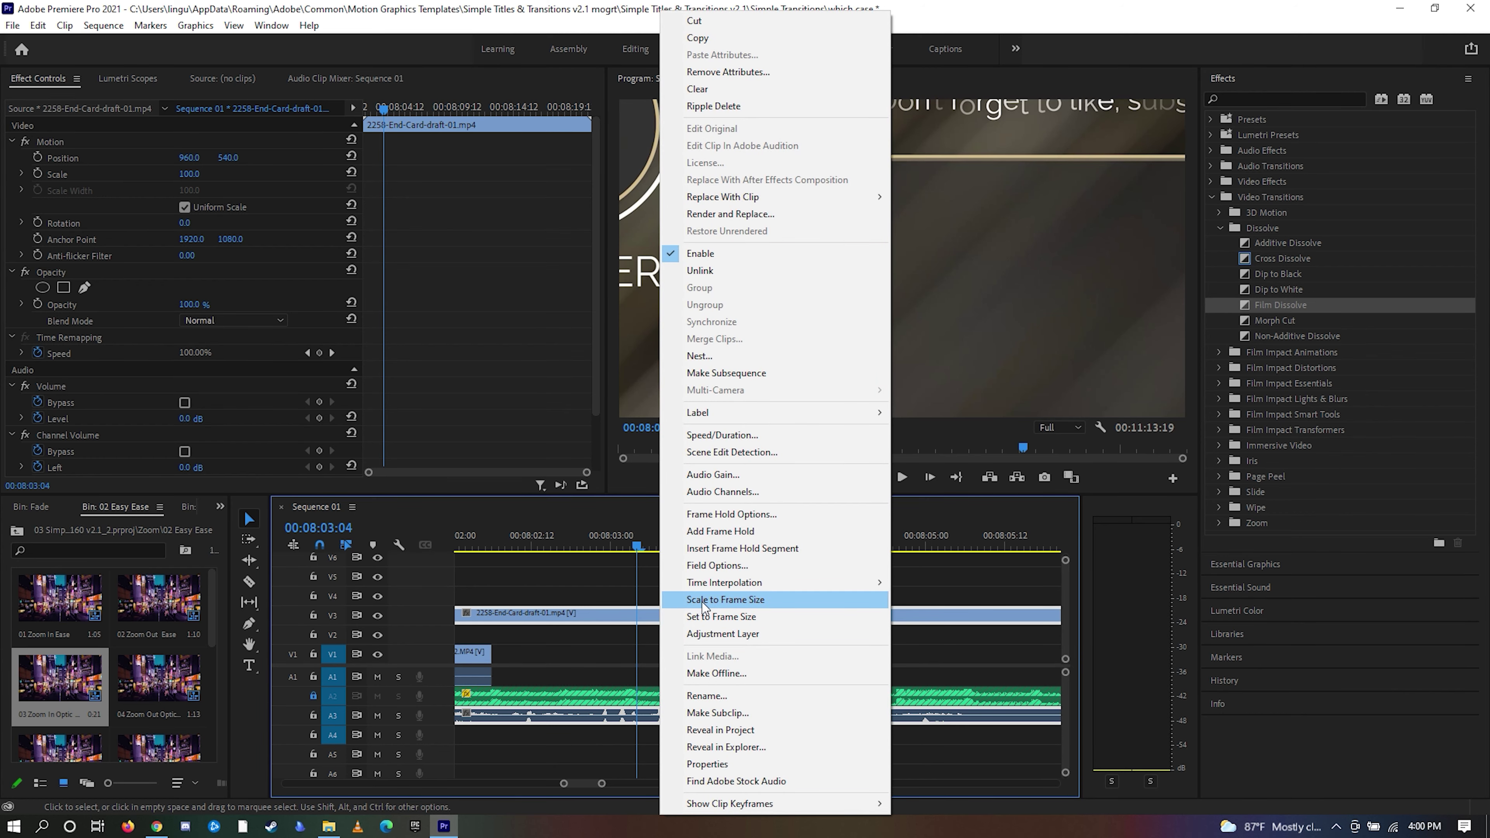
click(680, 599)
key(Up)
key(space)
key(space)
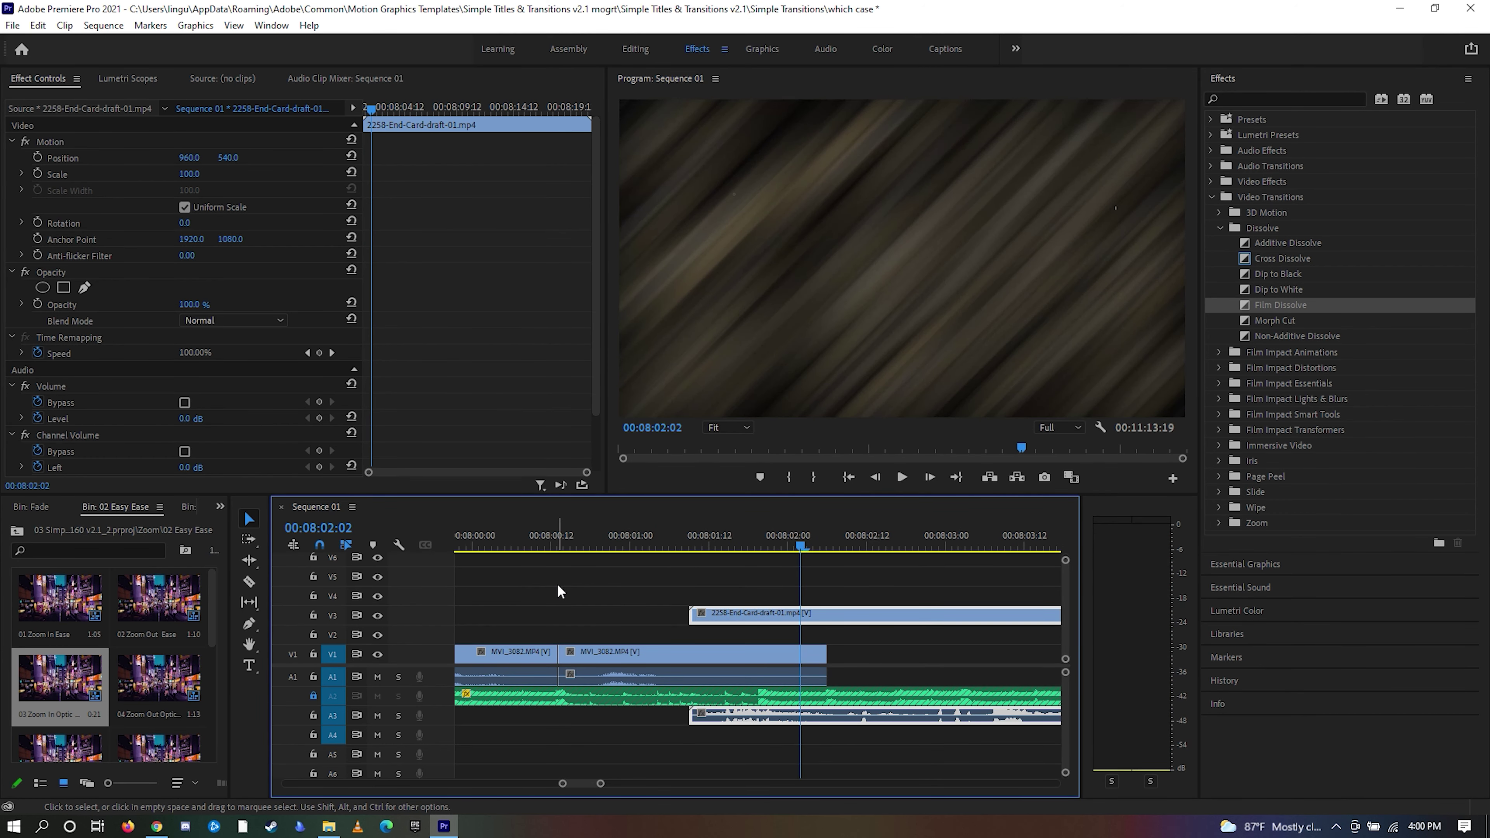
click(559, 591)
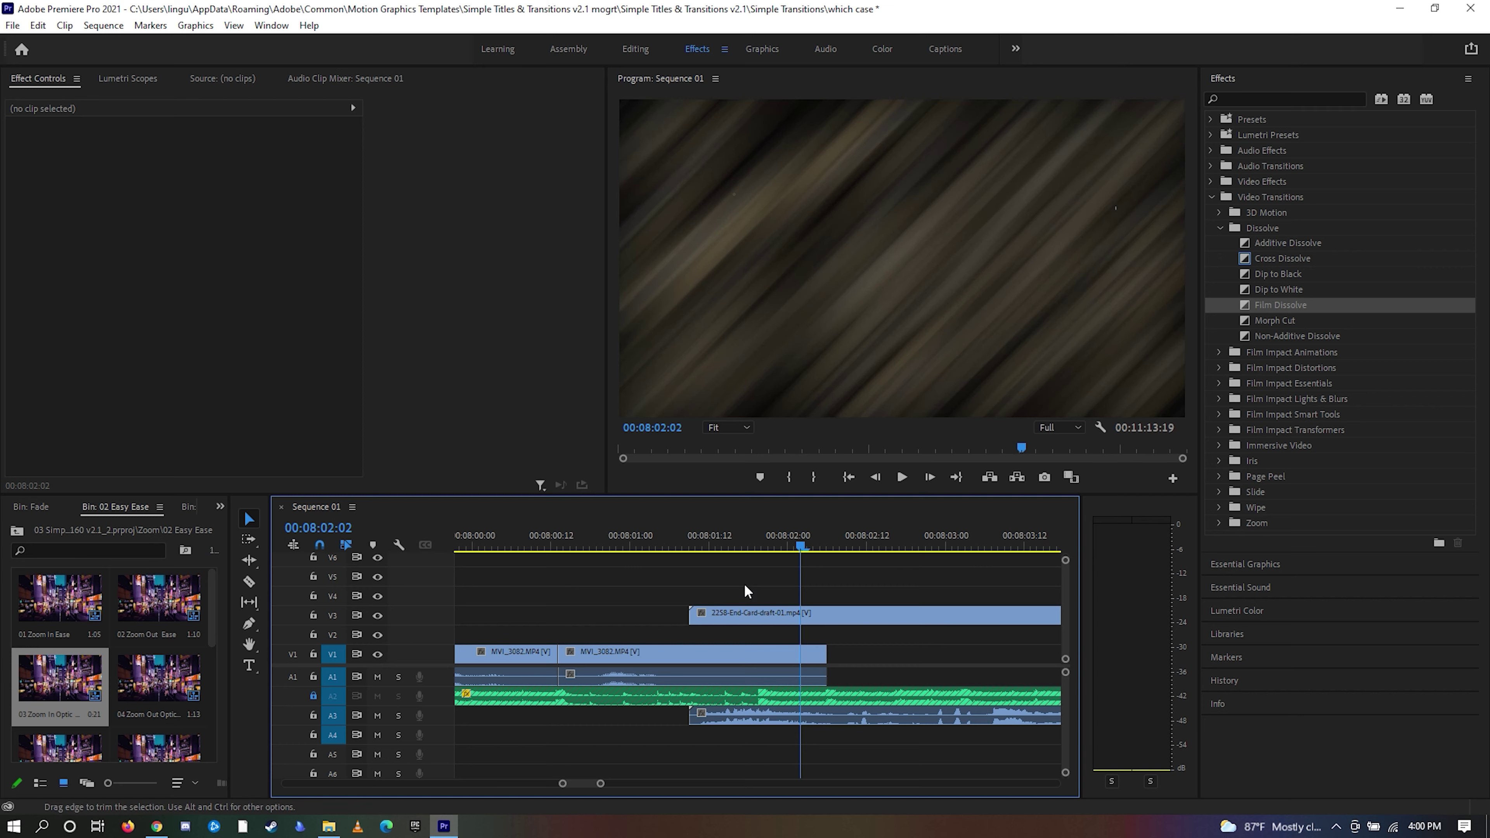
- Add the Simple Circle Transition template on V4 above the start of the end card and play it back
click(766, 50)
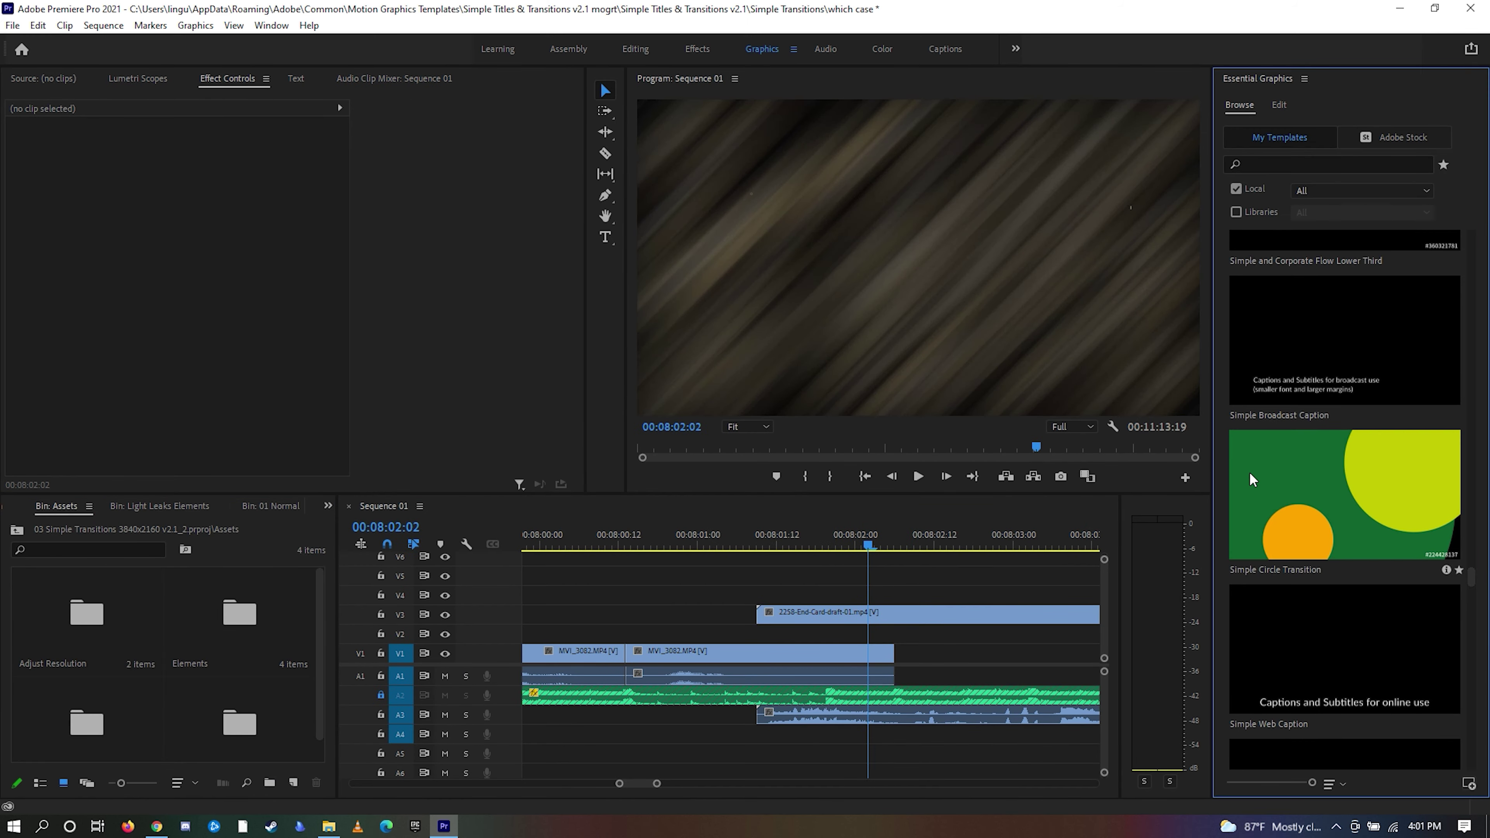
drag(1252, 480, 861, 574)
click(680, 549)
key(space)
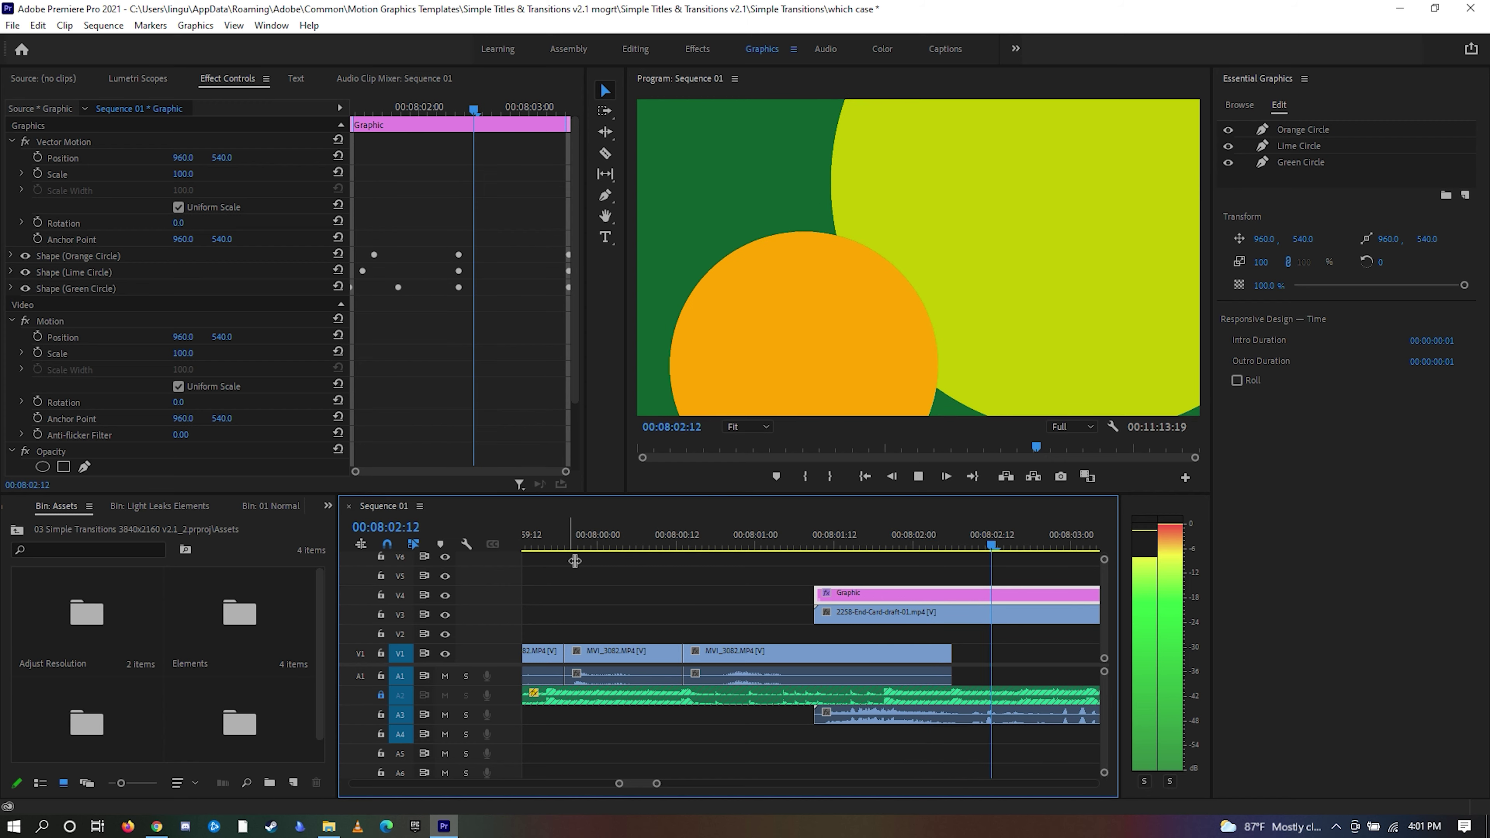
key(space)
key(Up)
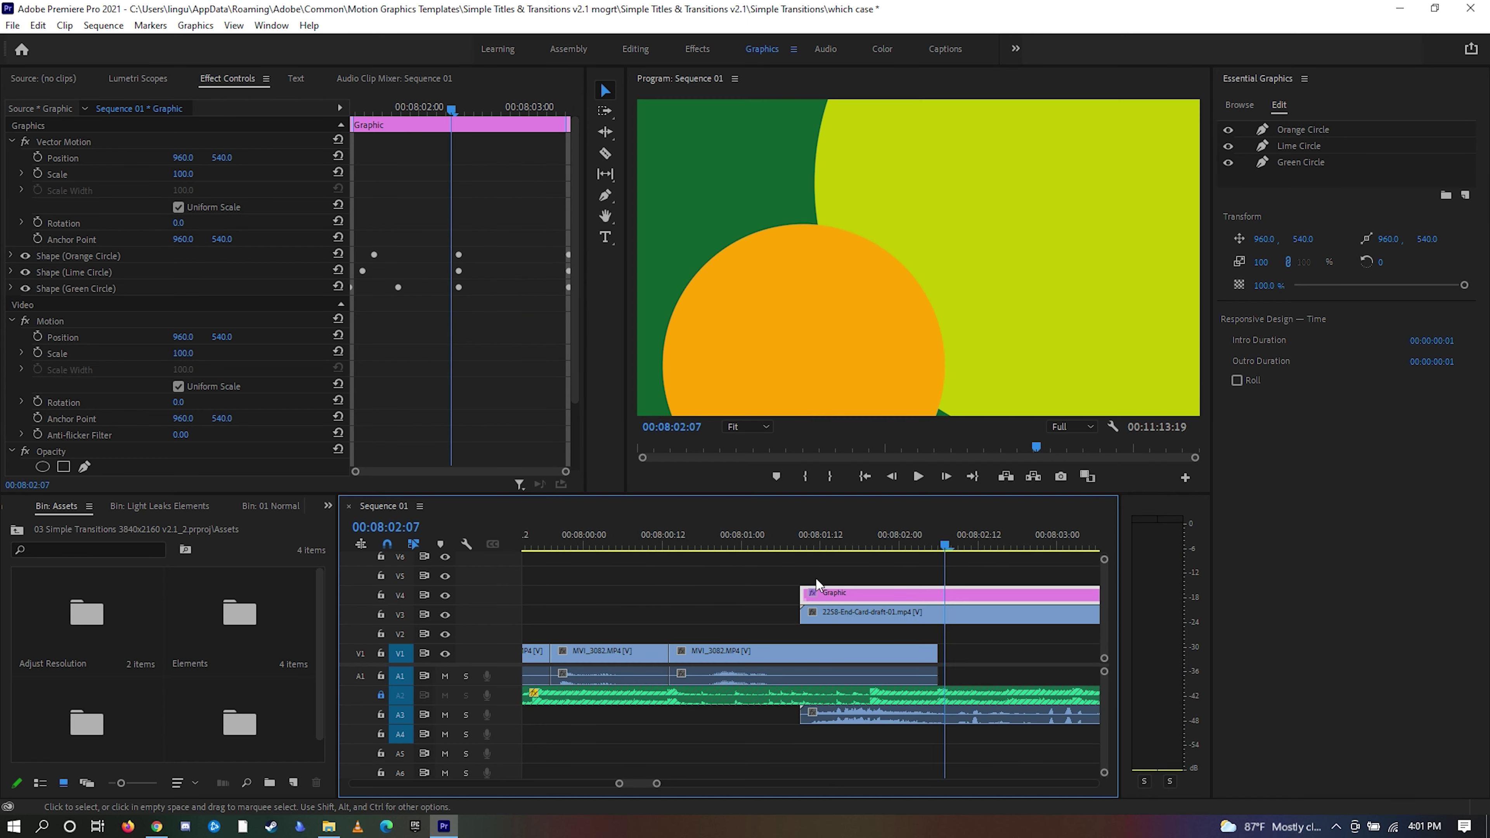
- Set the Green Circle's fill in the transition graphic to the copied tan colour D3BC8D
click(1307, 159)
click(1264, 435)
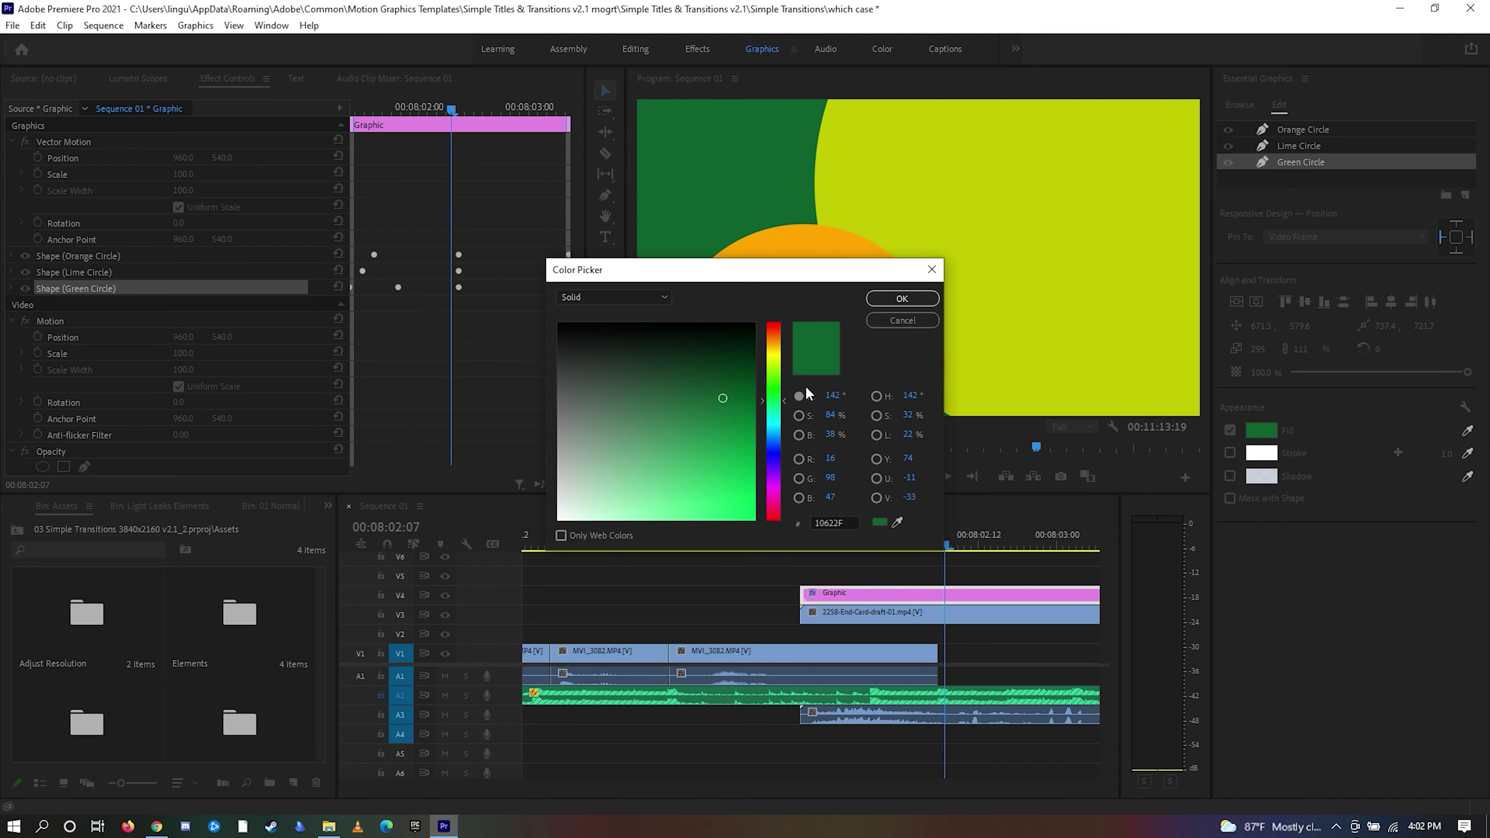
click(845, 527)
right_click(841, 531)
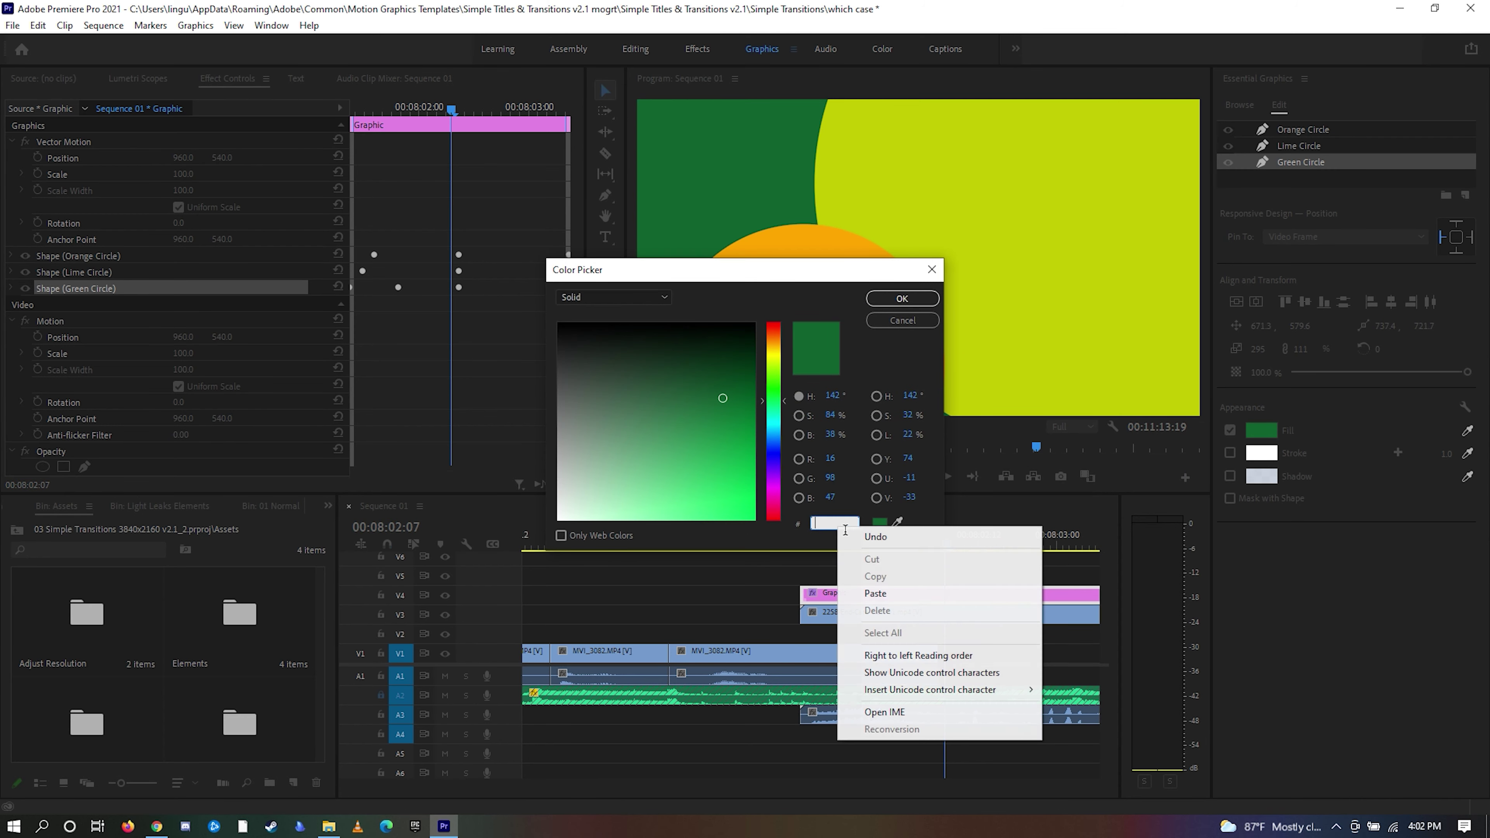
click(885, 598)
click(902, 298)
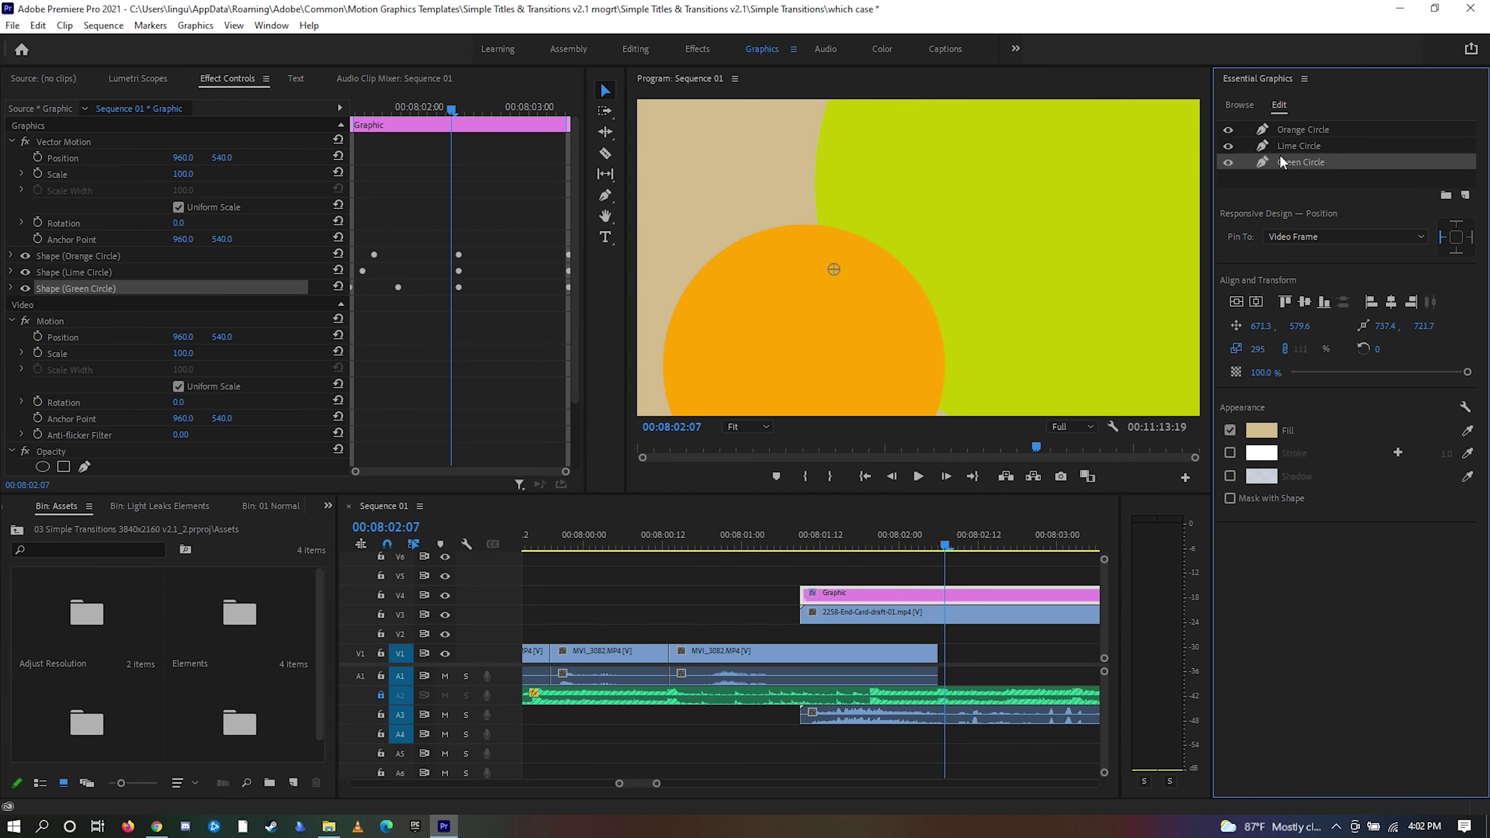
- Recolour the transition's circles, filling the Lime Circle with black, the Orange Circle with tan and the Green Circle with 040404
click(1288, 145)
click(1261, 430)
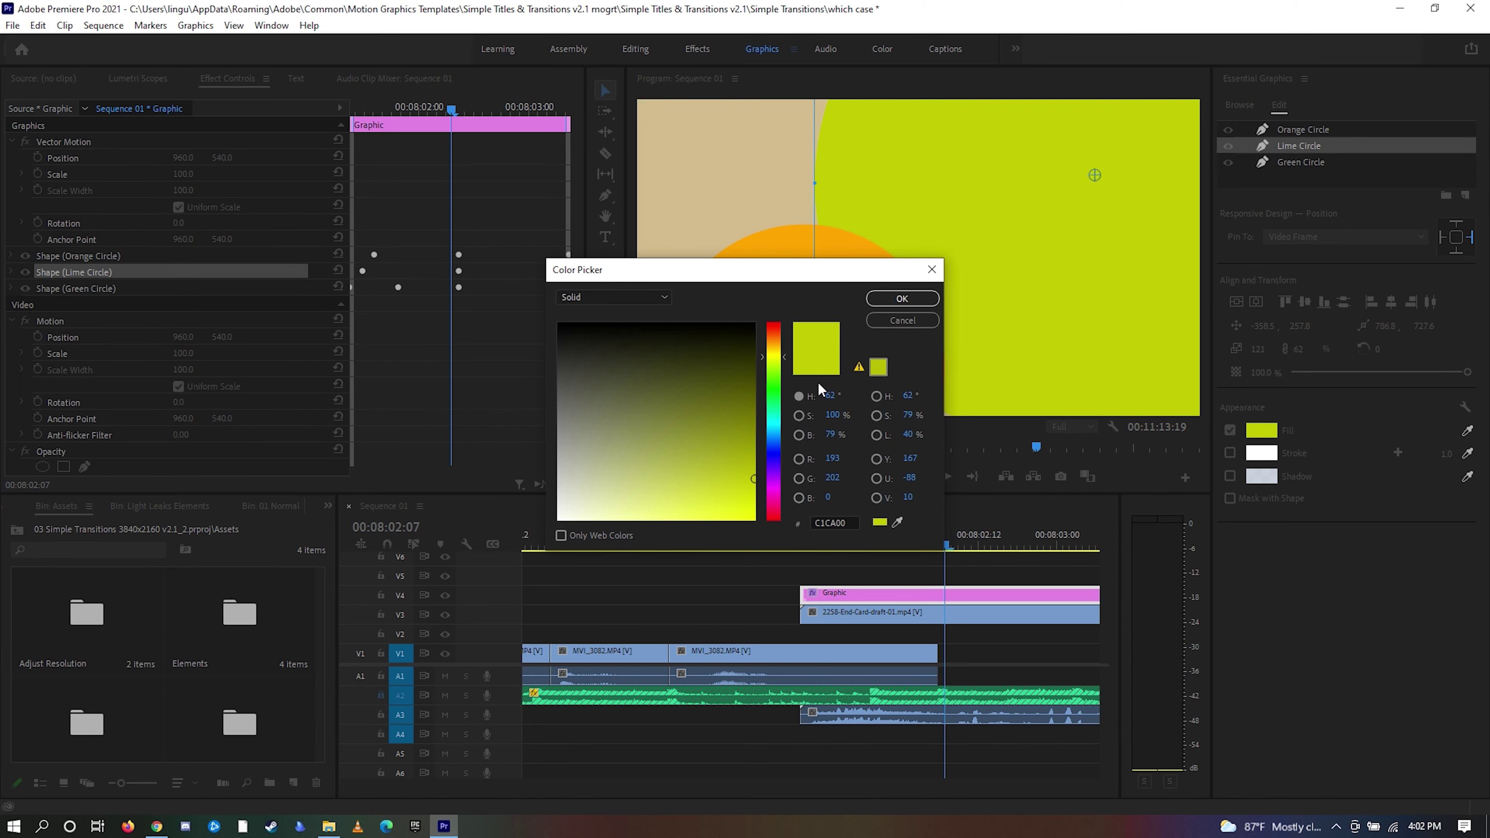
right_click(859, 532)
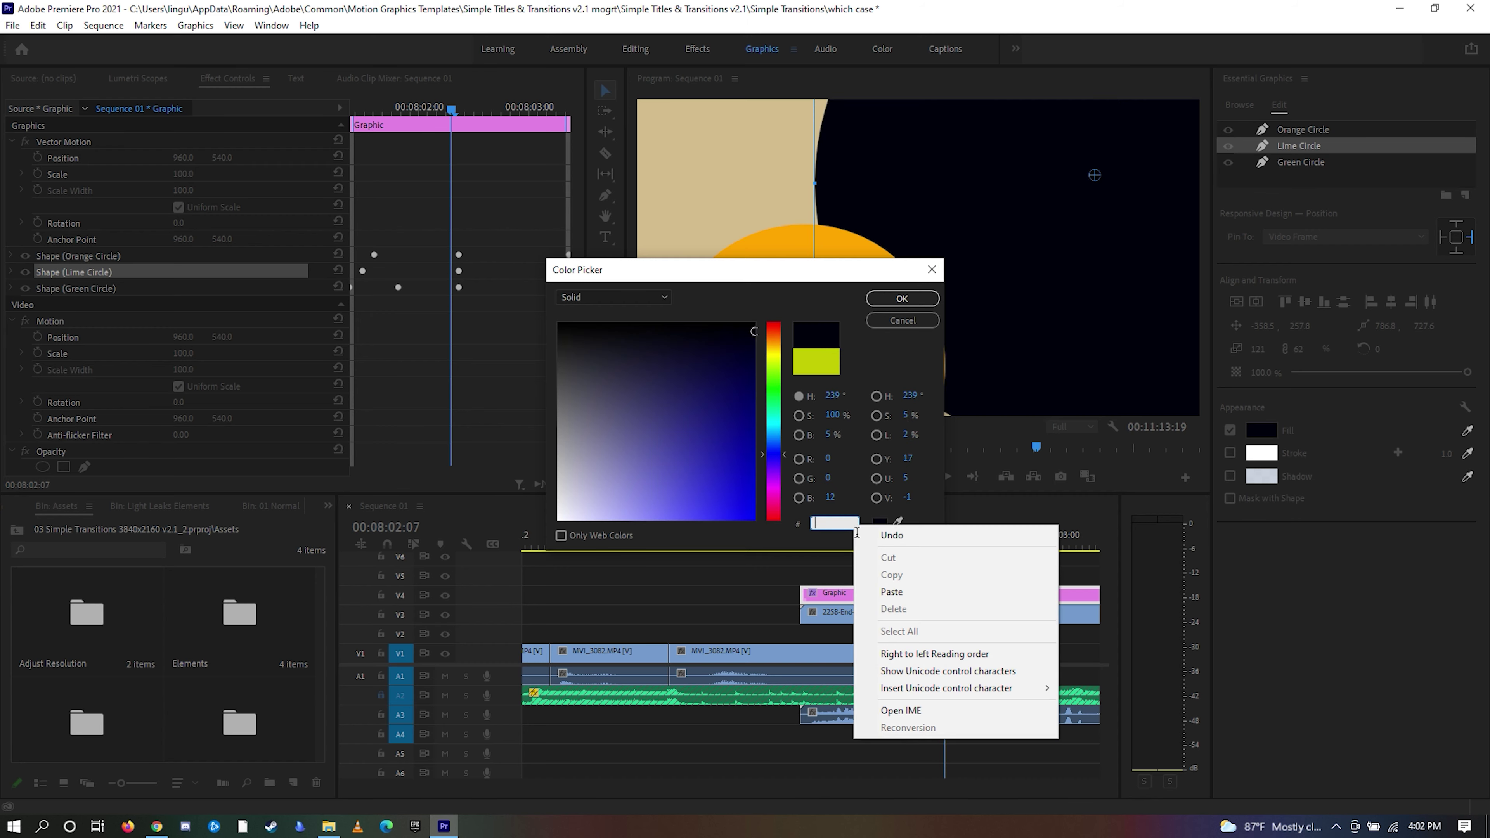
click(891, 590)
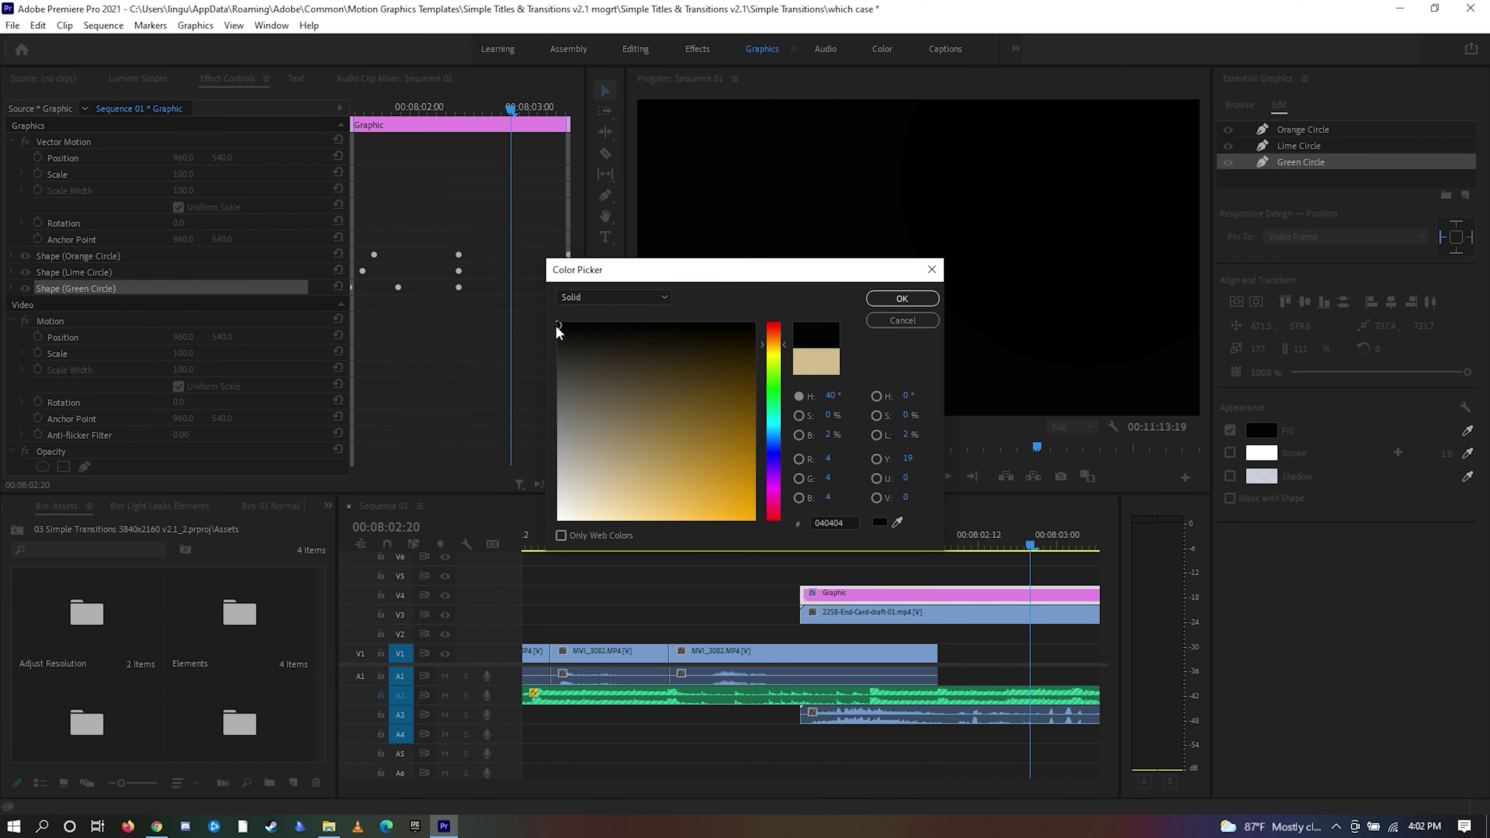
click(902, 298)
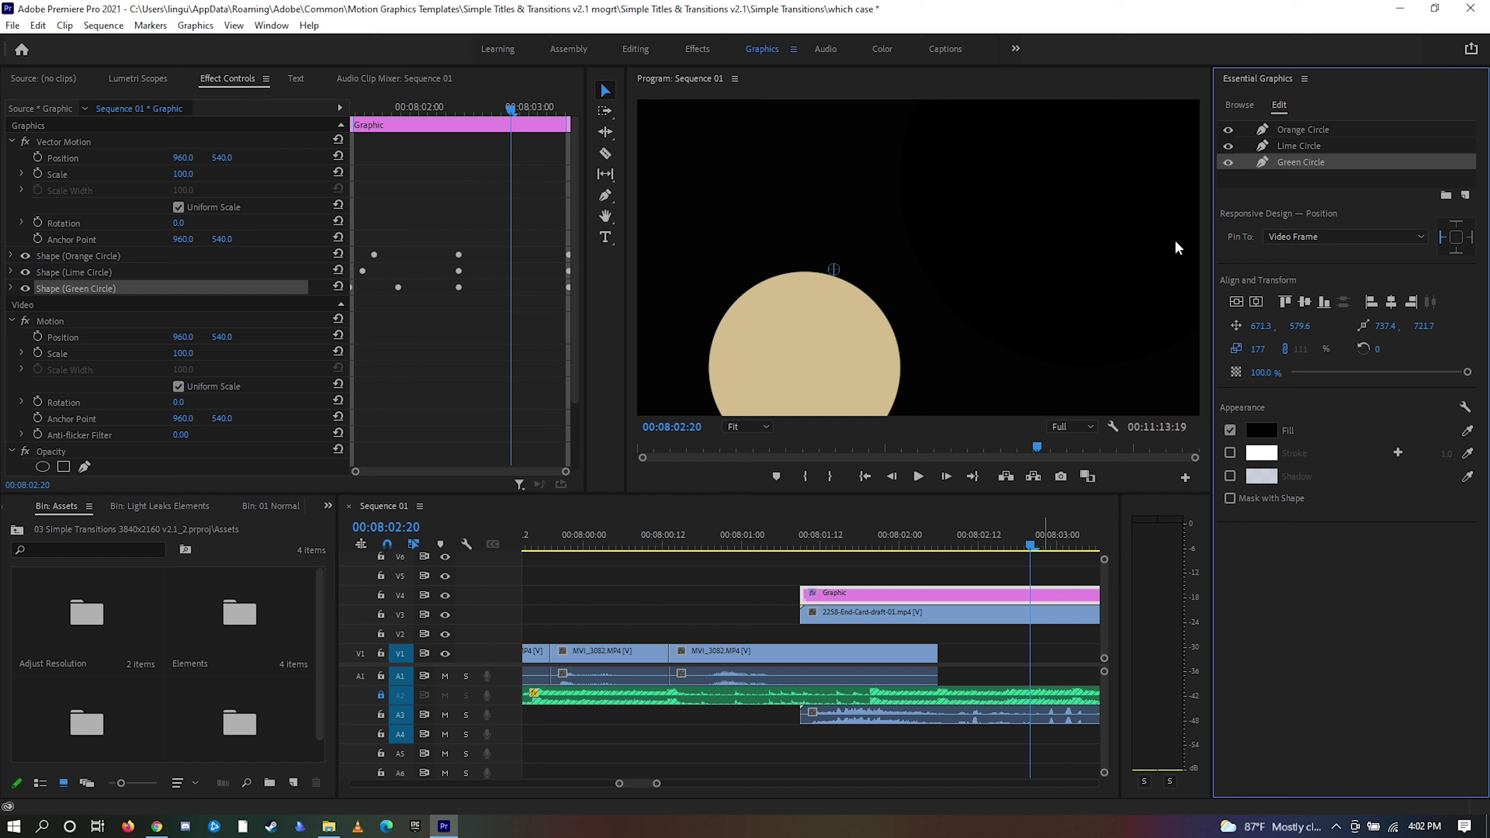
- Set the Lime Circle's fill to D3BC8D, check the Orange Circle's fill, and play back the recoloured transition
click(1278, 144)
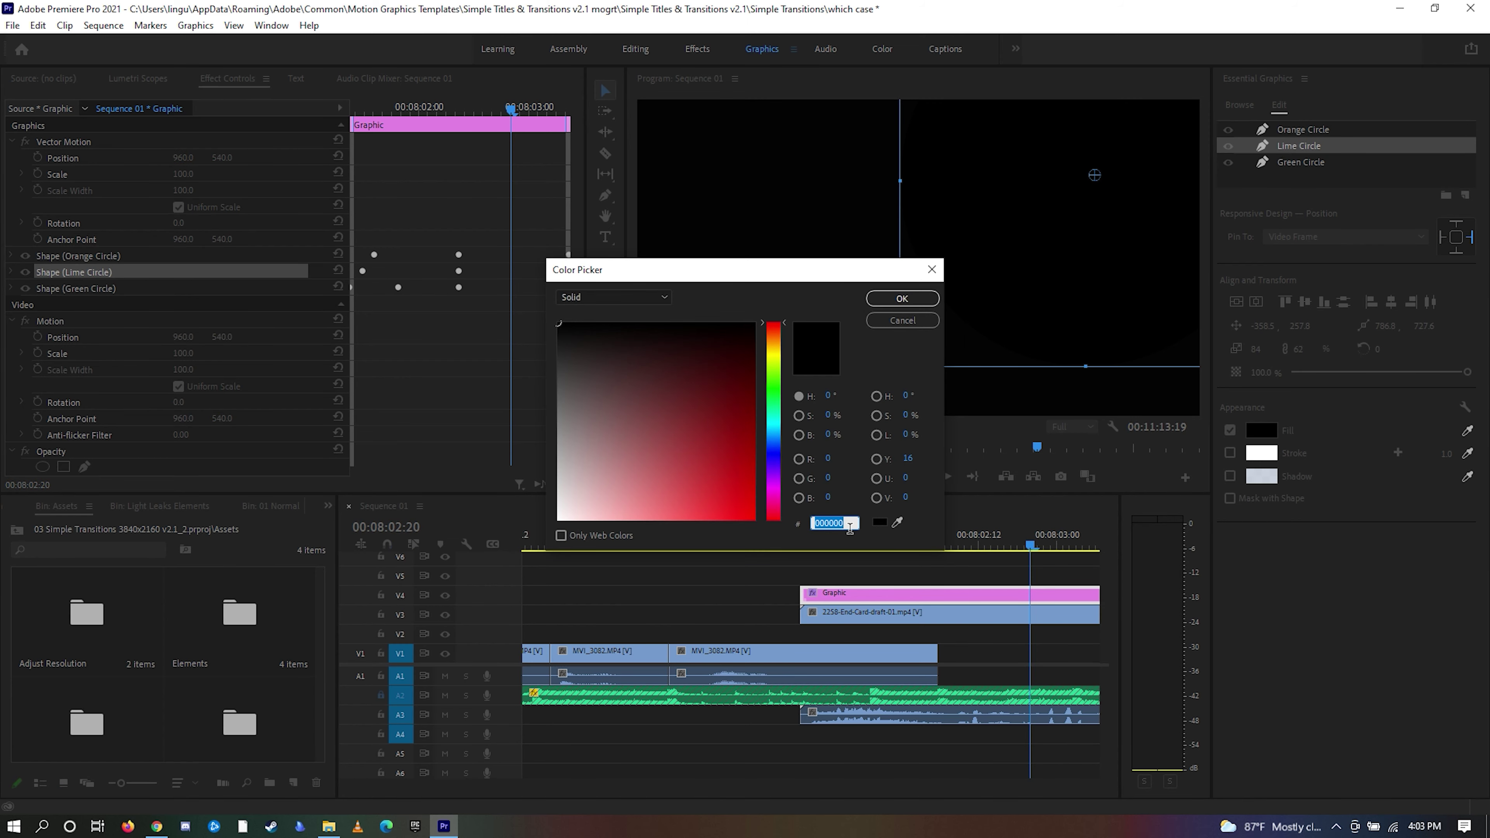
right_click(850, 527)
click(877, 593)
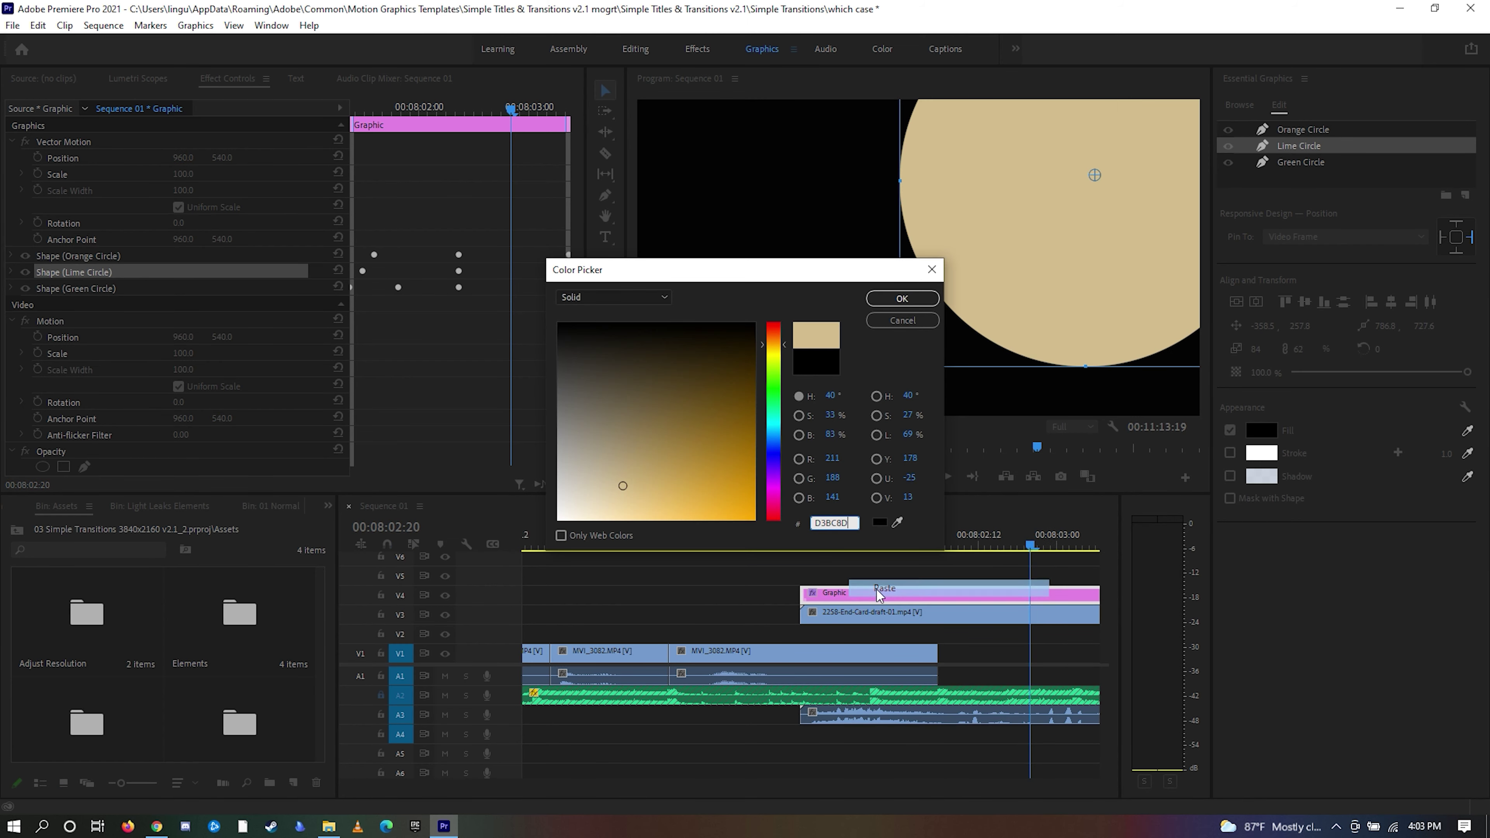
click(916, 298)
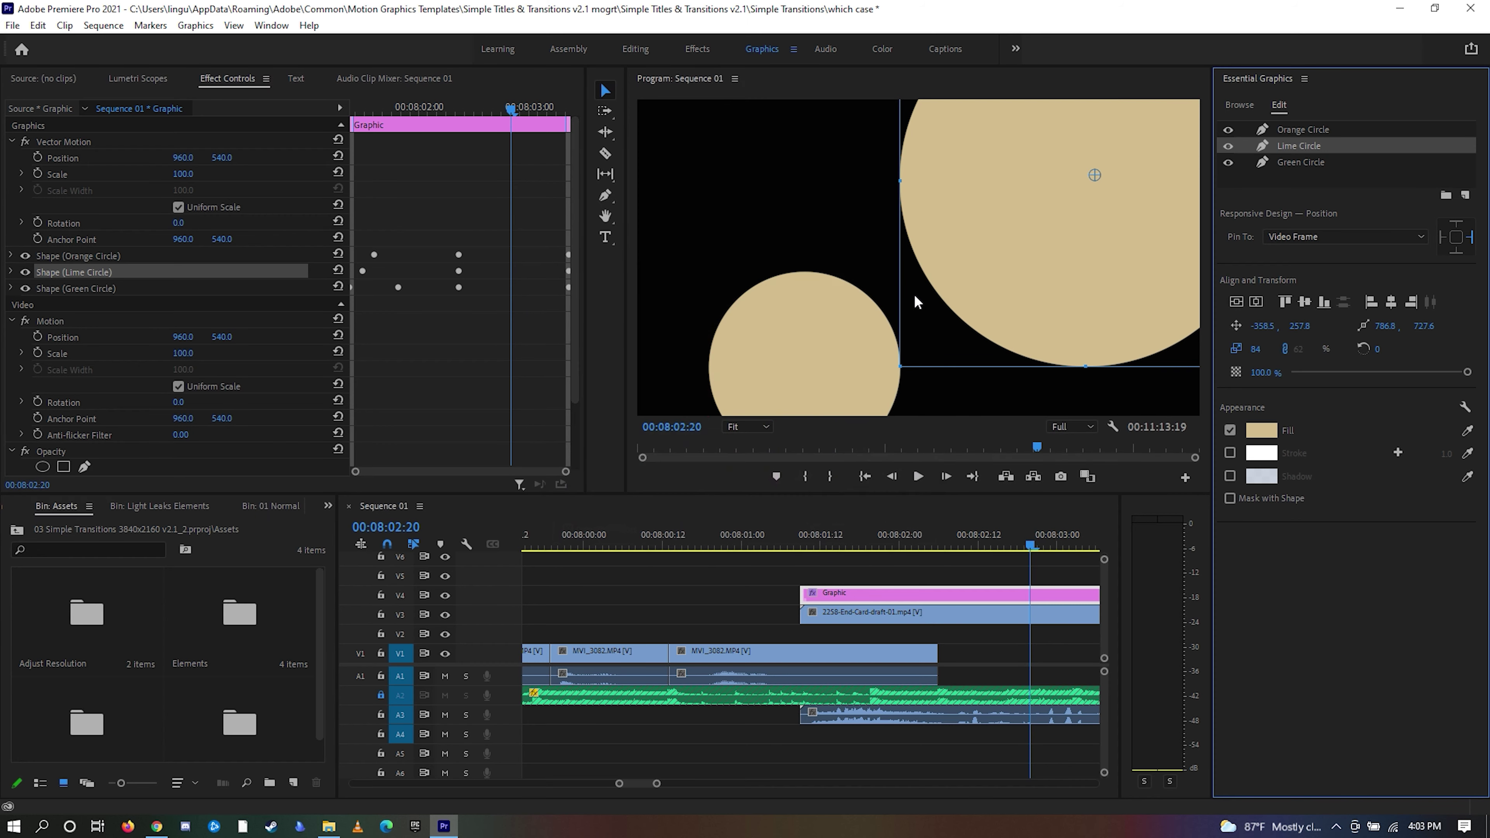
click(1306, 131)
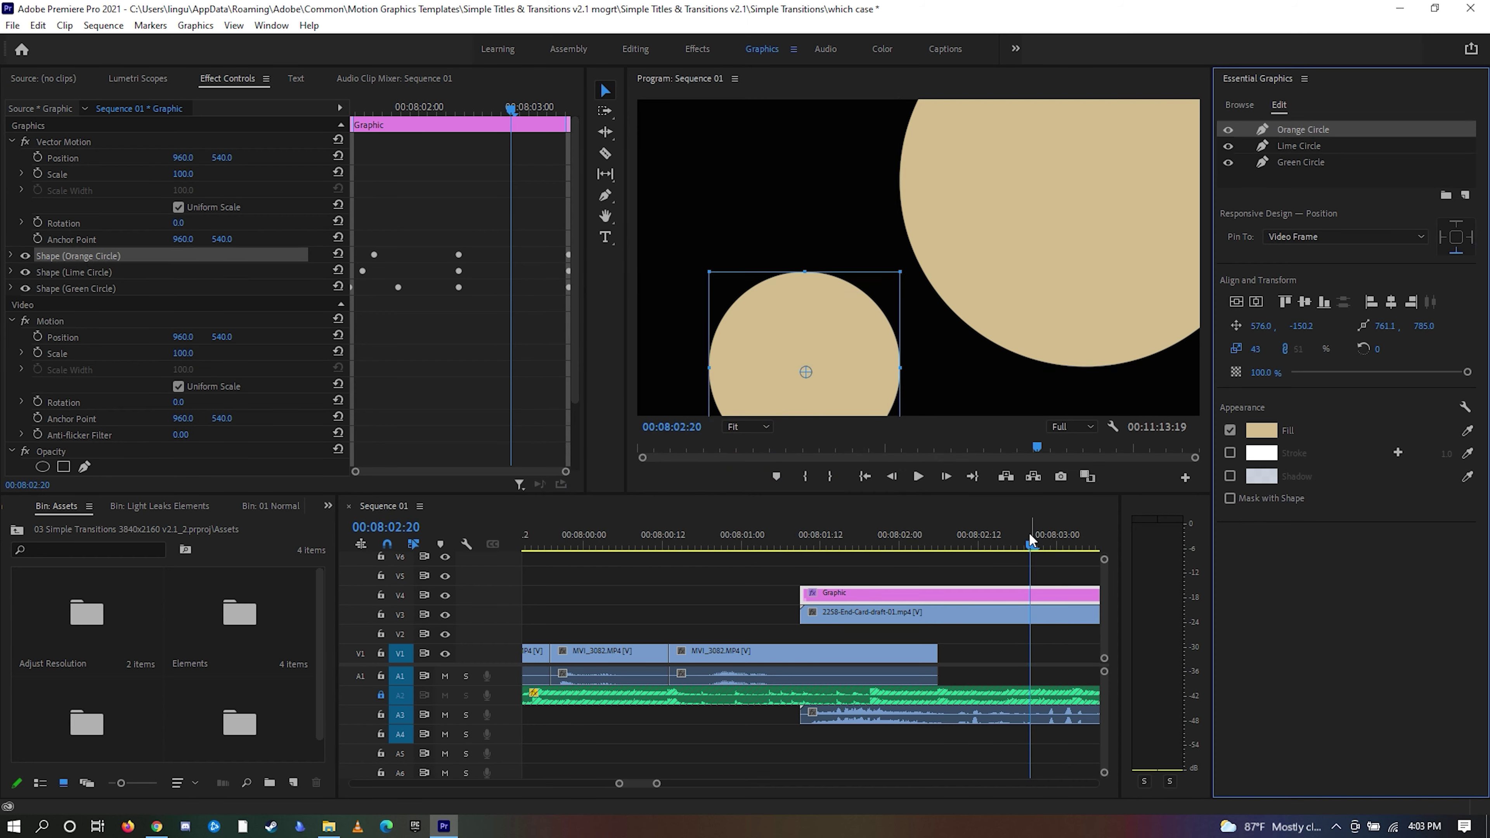
key(space)
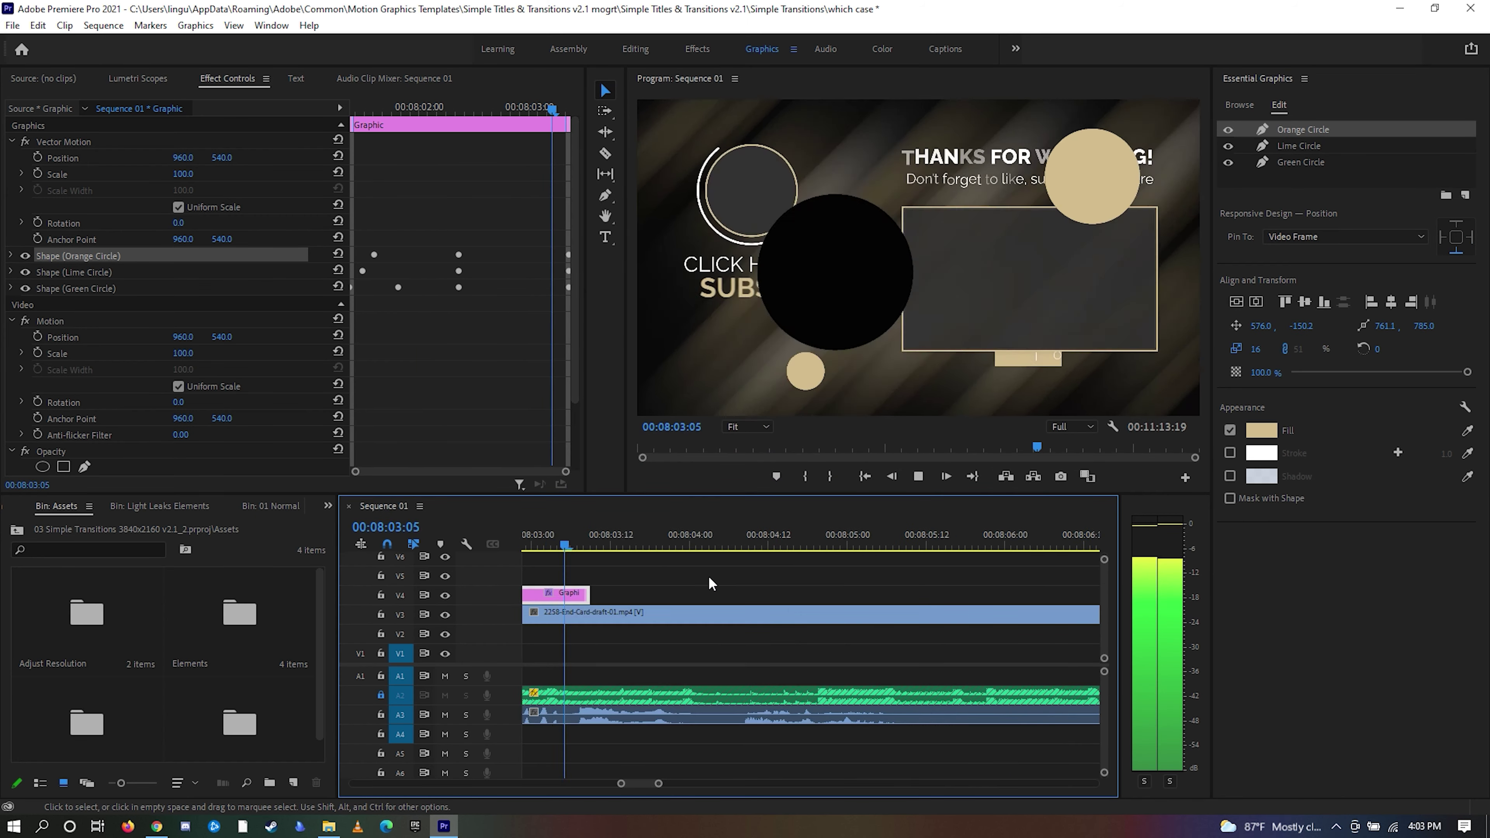
key(space)
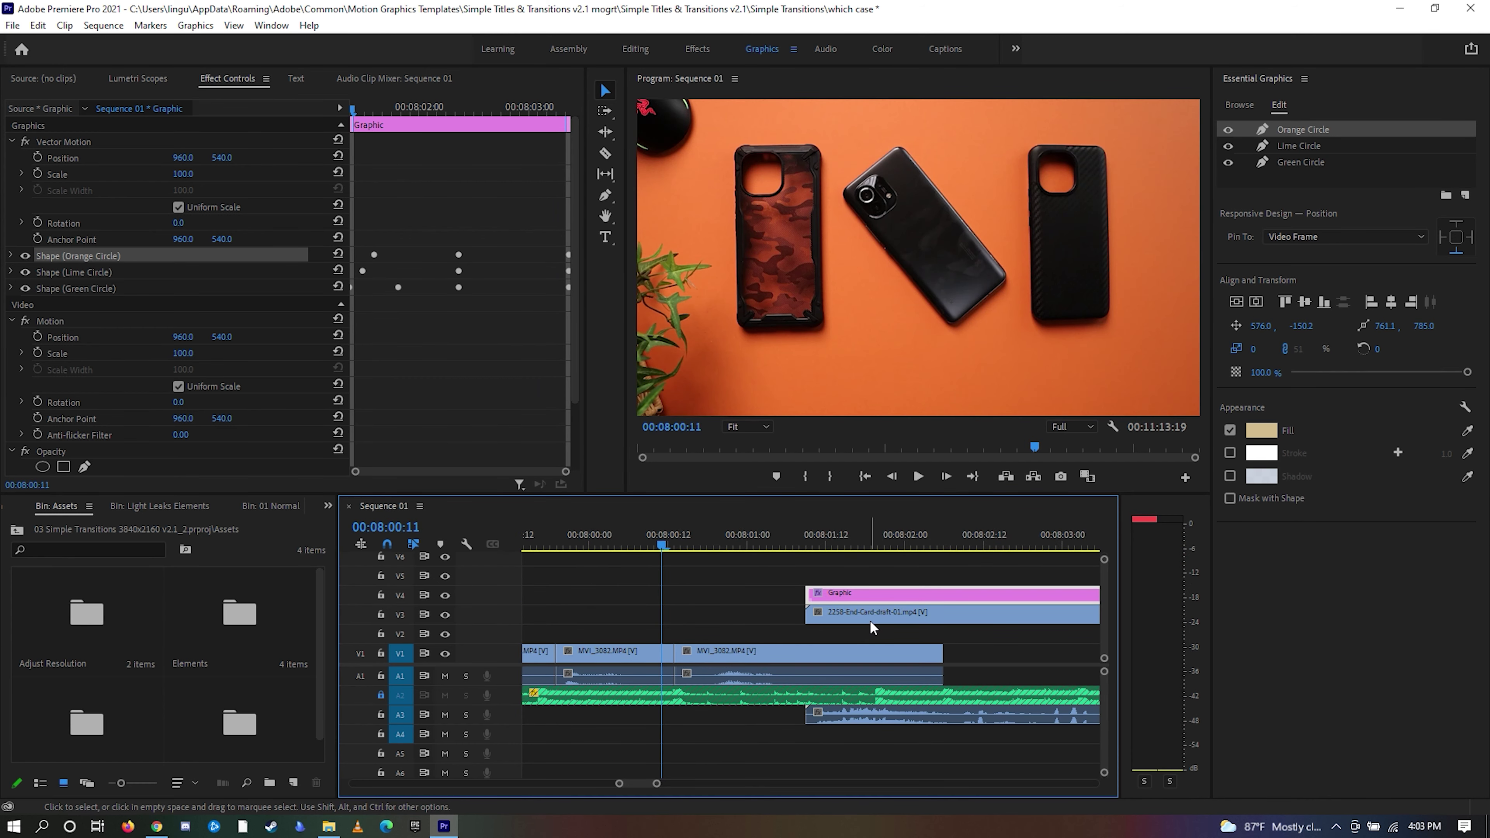
- Move the end card clip later to start at 00:08:01:20 beneath the circle transition and play it back
drag(869, 619, 942, 620)
key(space)
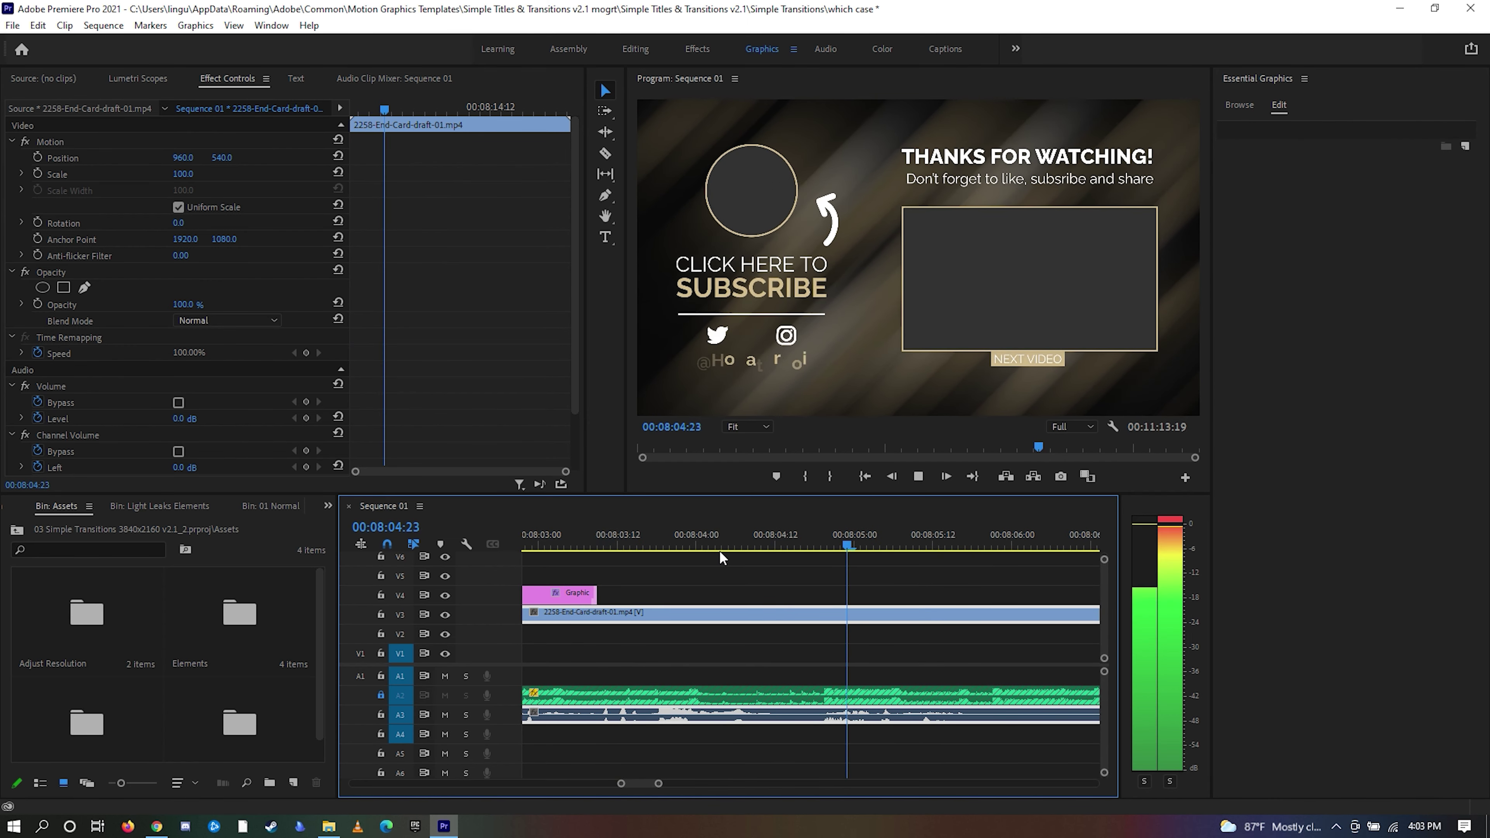
click(744, 586)
key(space)
- Unlock the A2 music track and split the music at the end card's start, 00:08:01:20
key(Up)
key(Up)
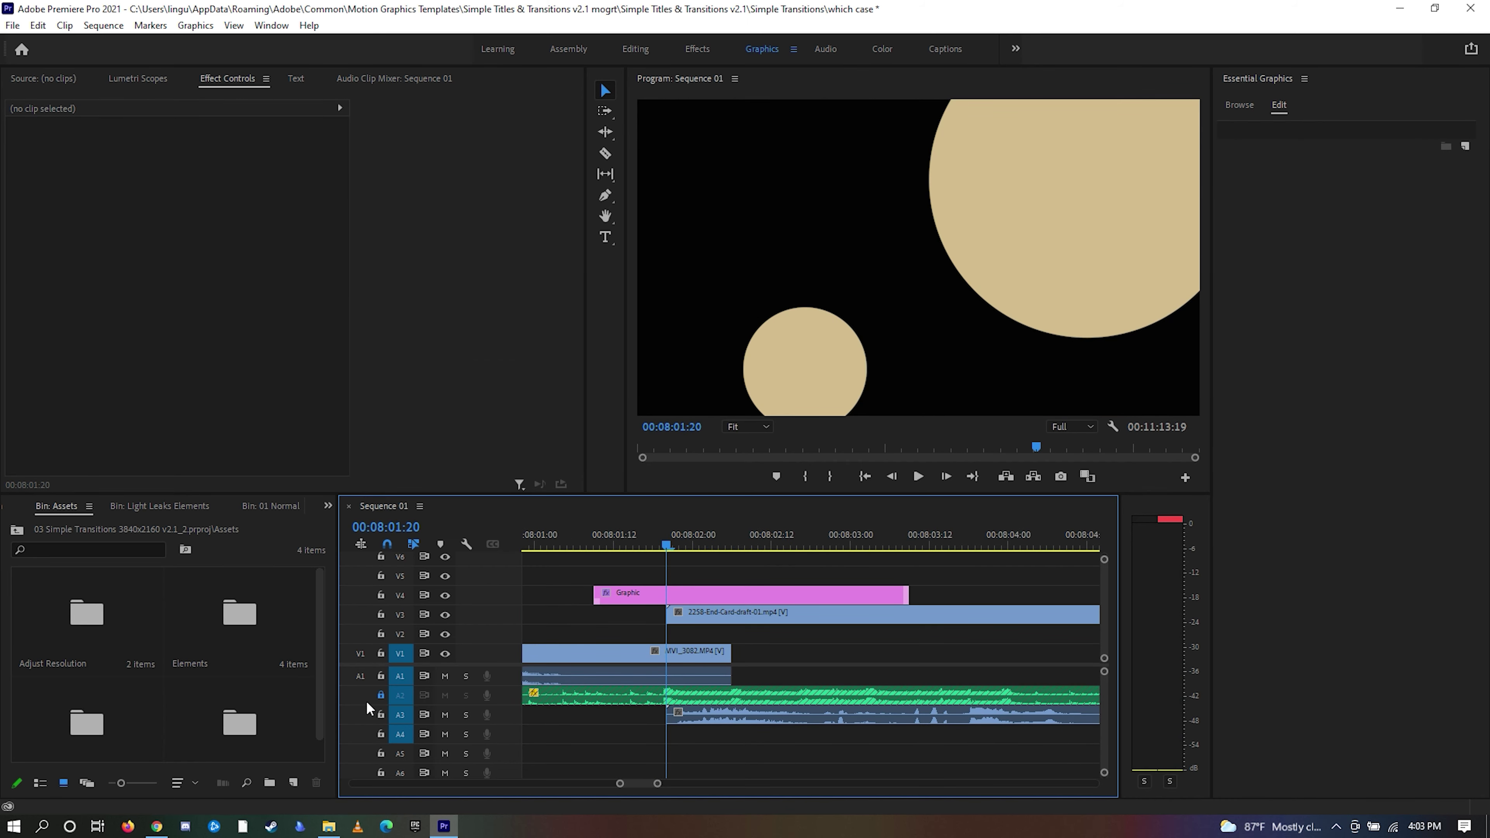
click(381, 695)
key(c)
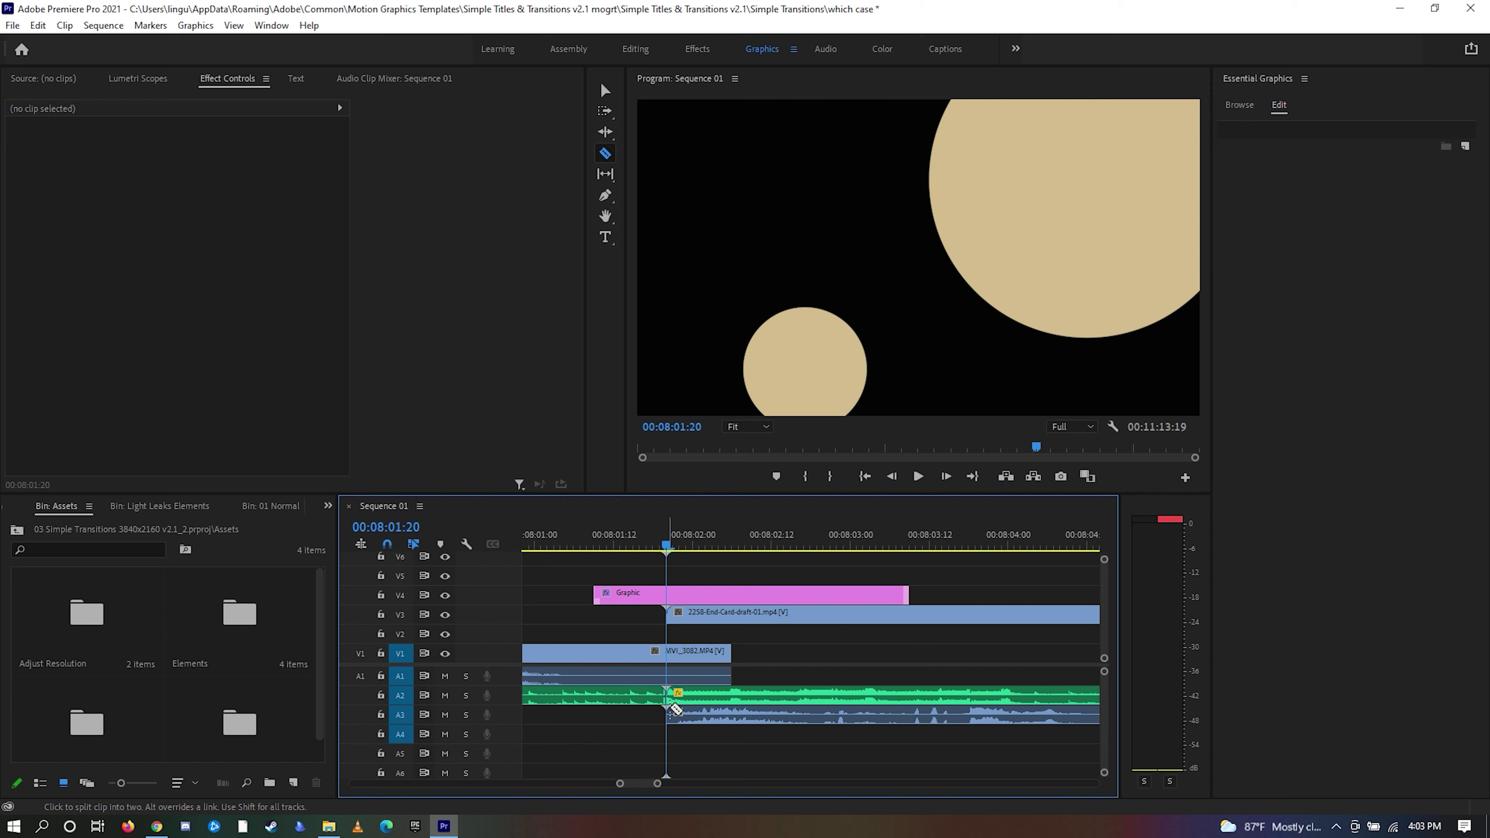
key(v)
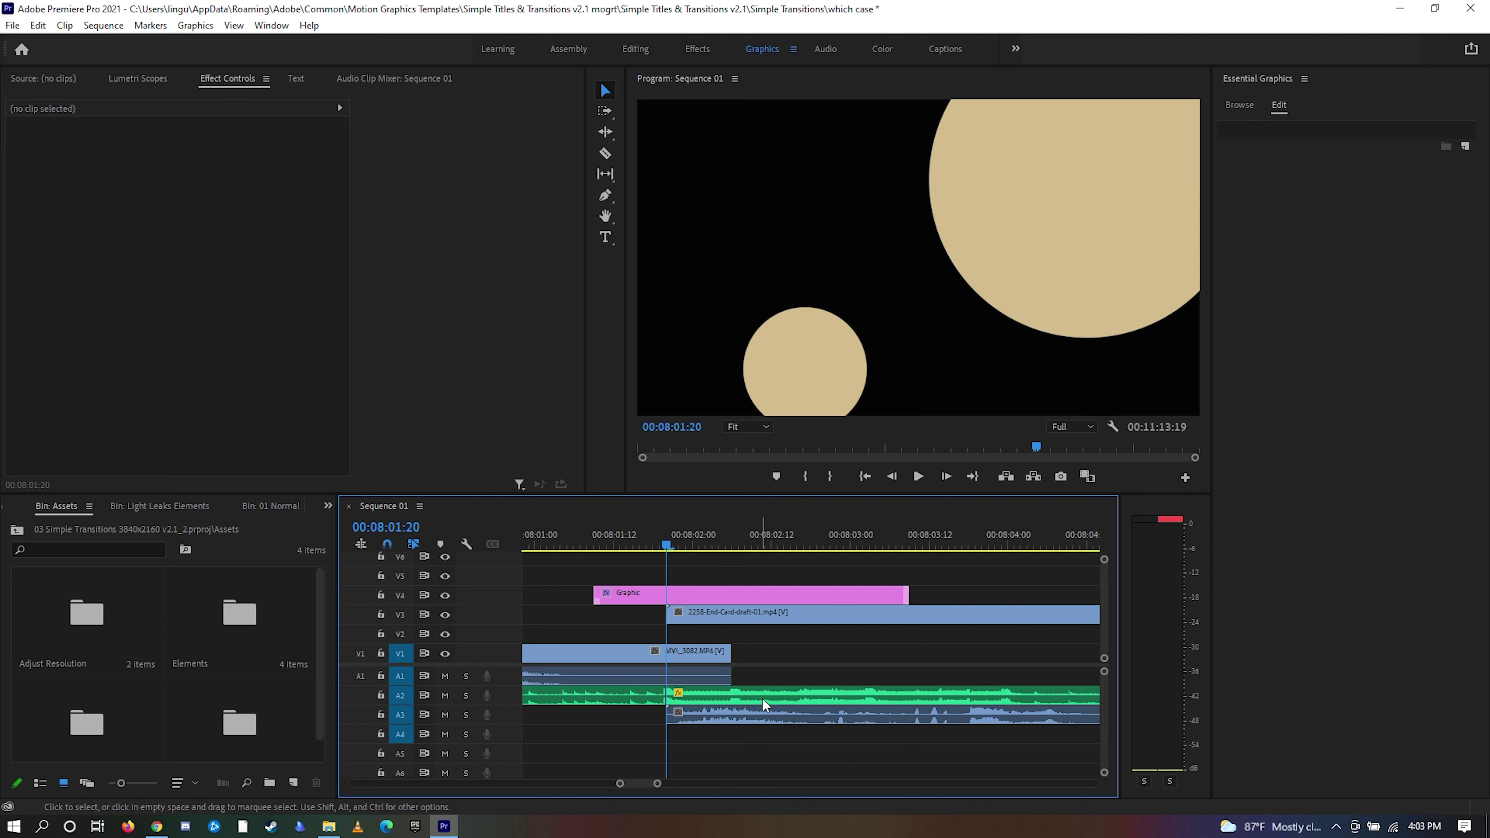
- Set the gain of the music section under the end card to 10 dB and play it back
right_click(764, 703)
click(819, 513)
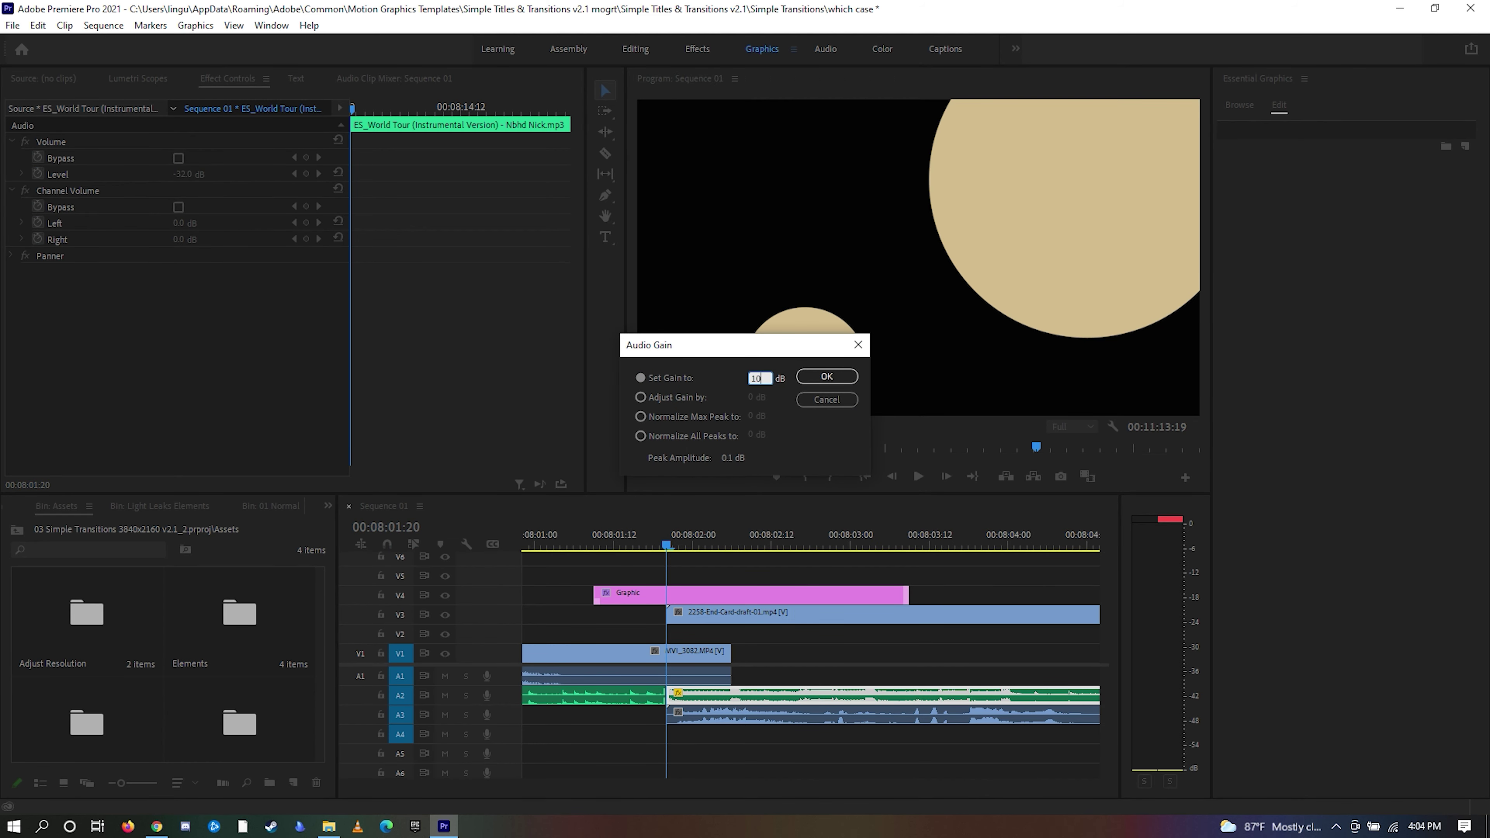
key(Return)
key(space)
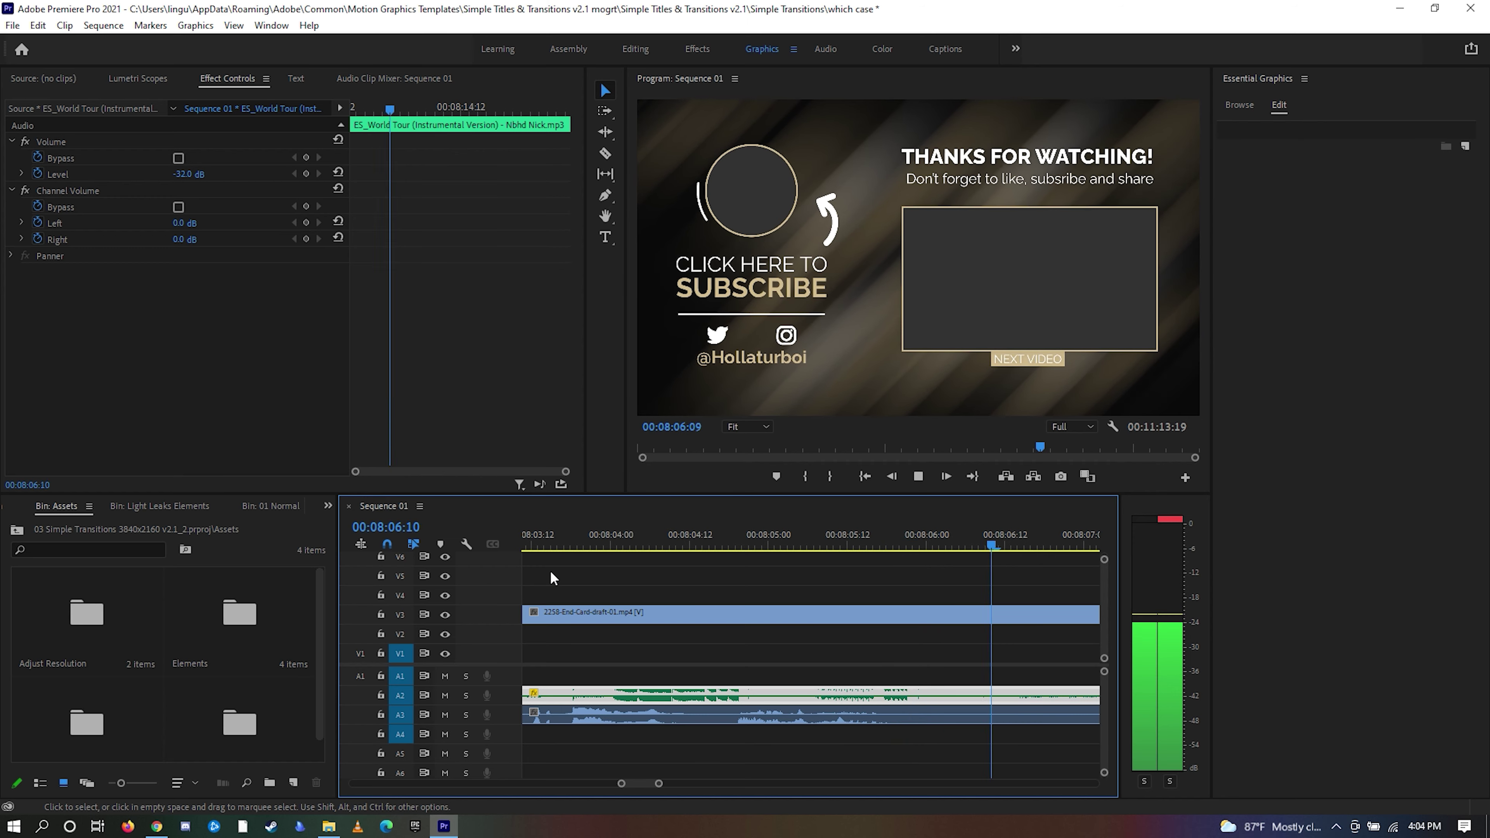
click(550, 571)
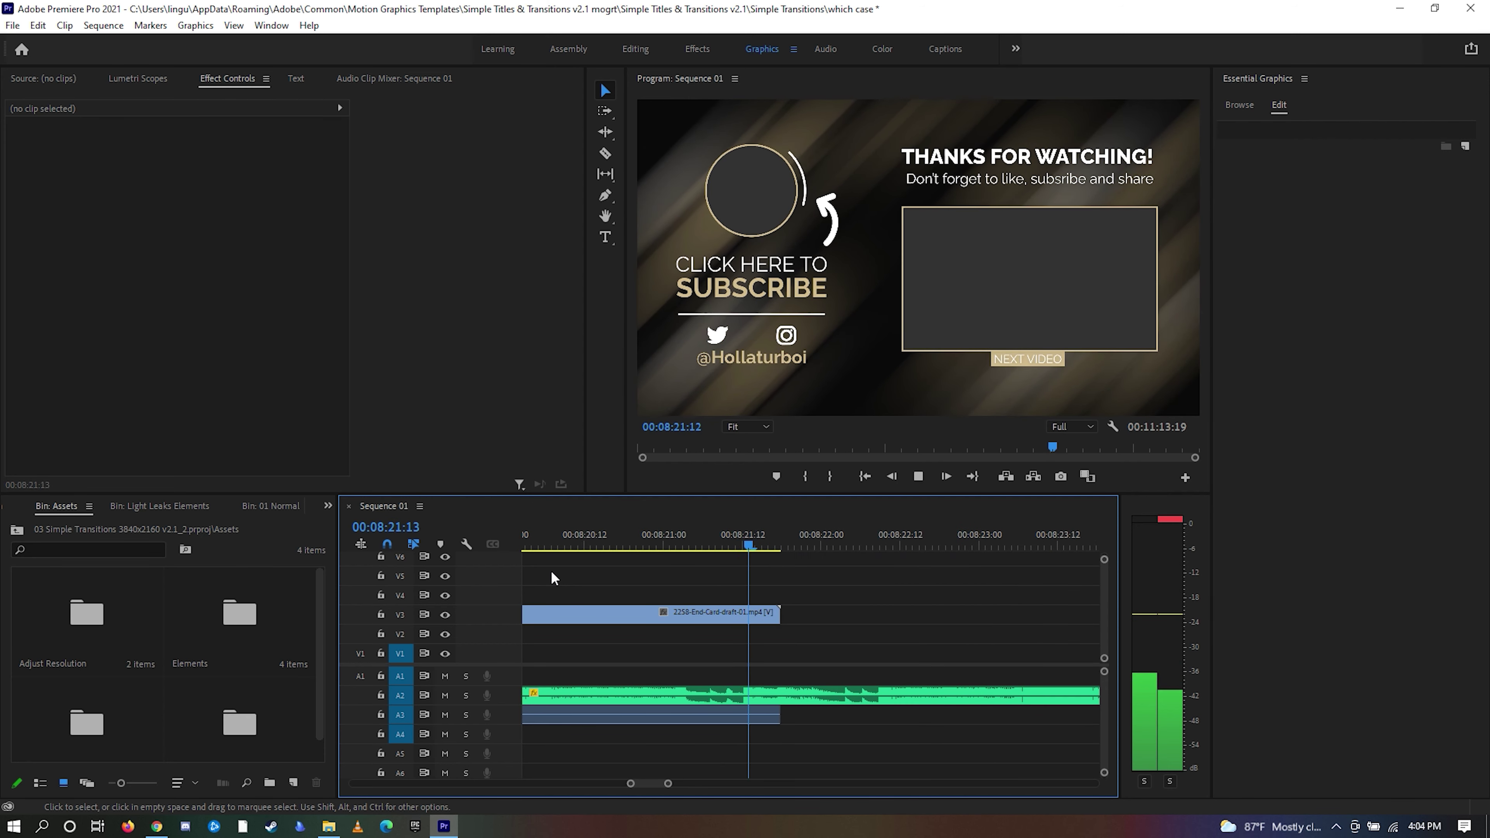
- Play past the end card, split the A2 music at 00:08:23:08, and remove the music beyond the cut
key(space)
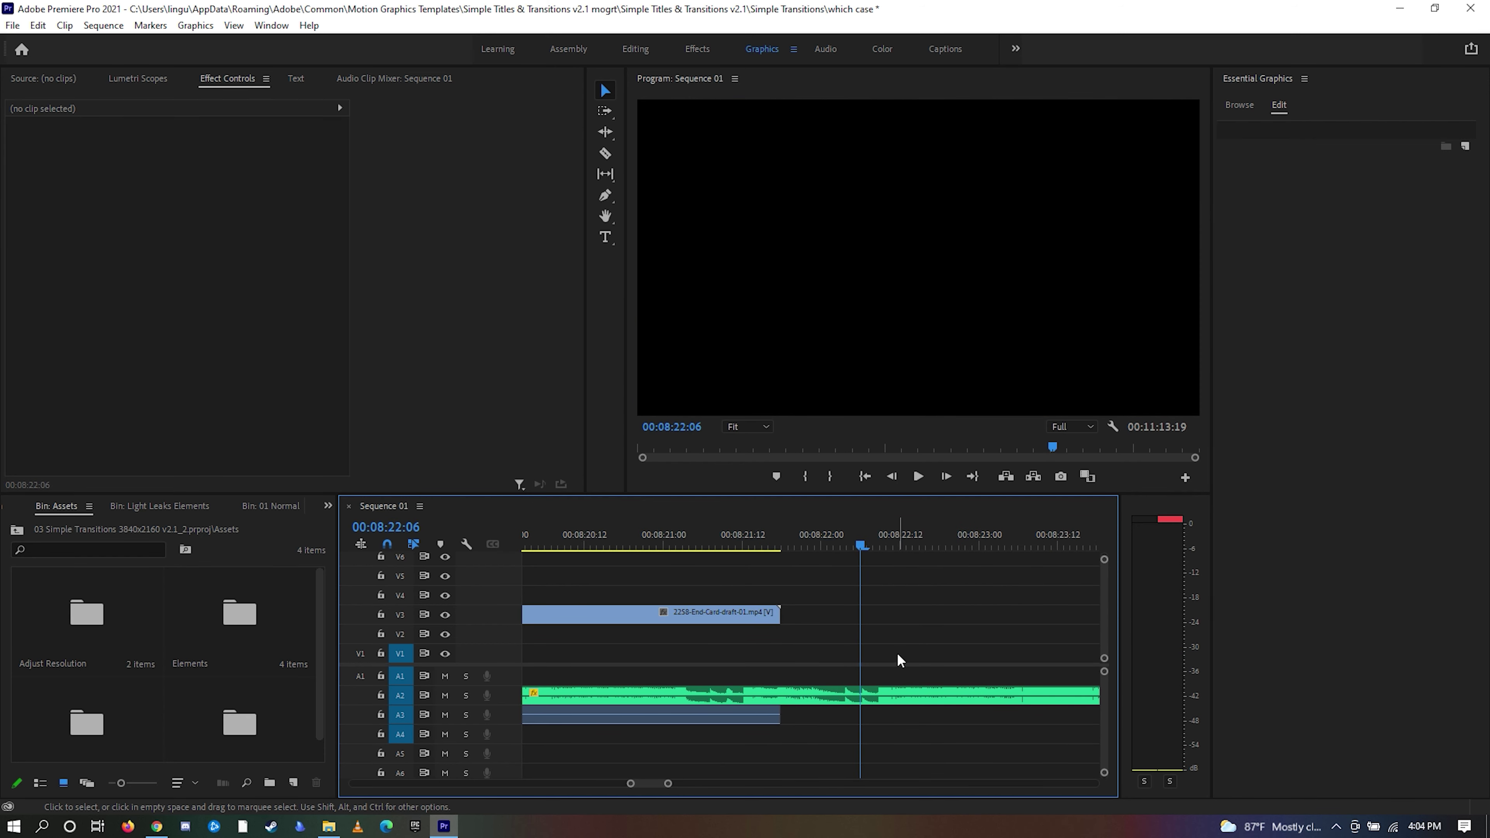
key(space)
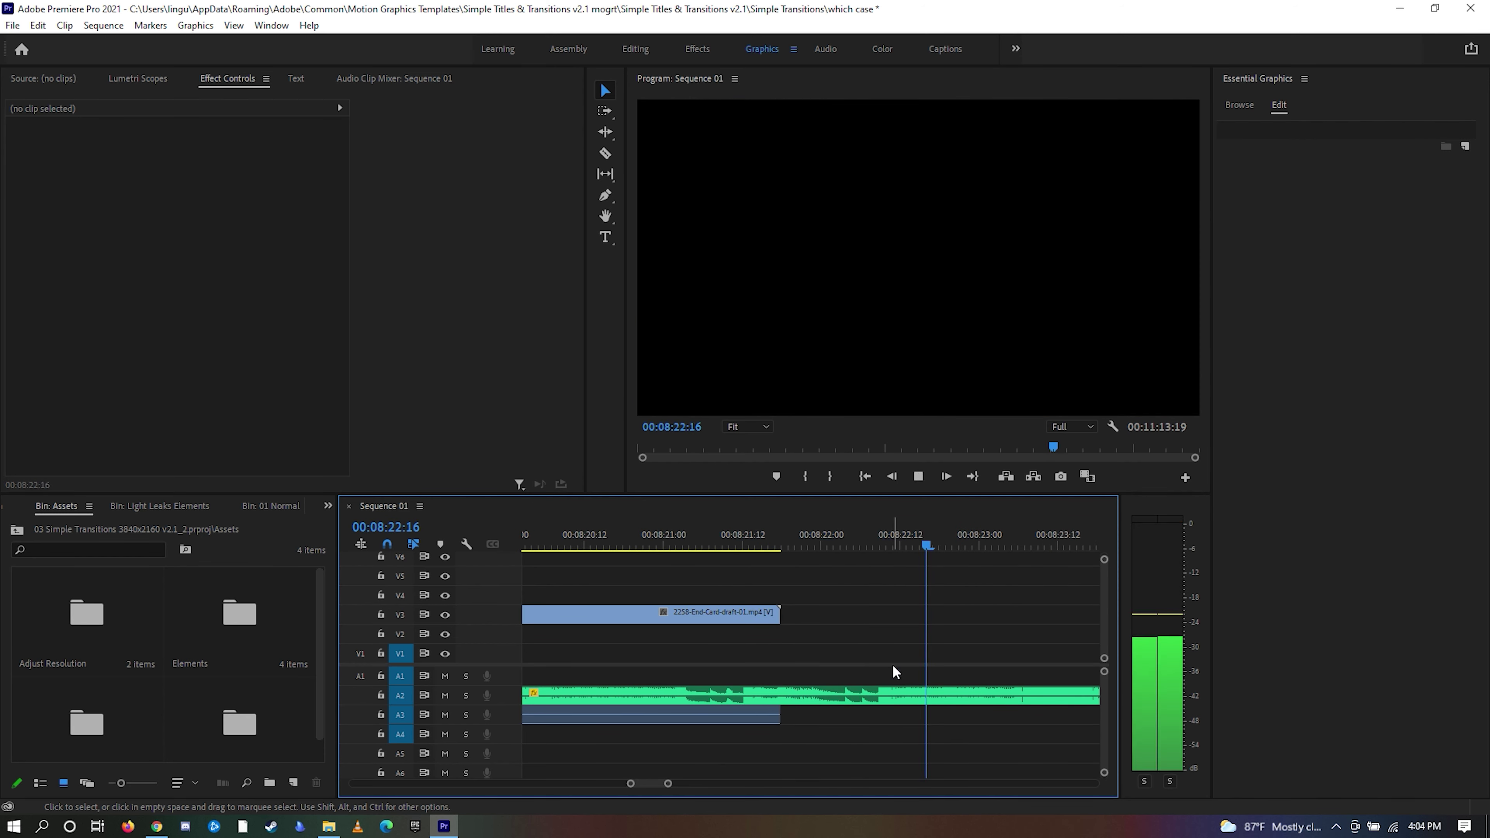
key(space)
key(c)
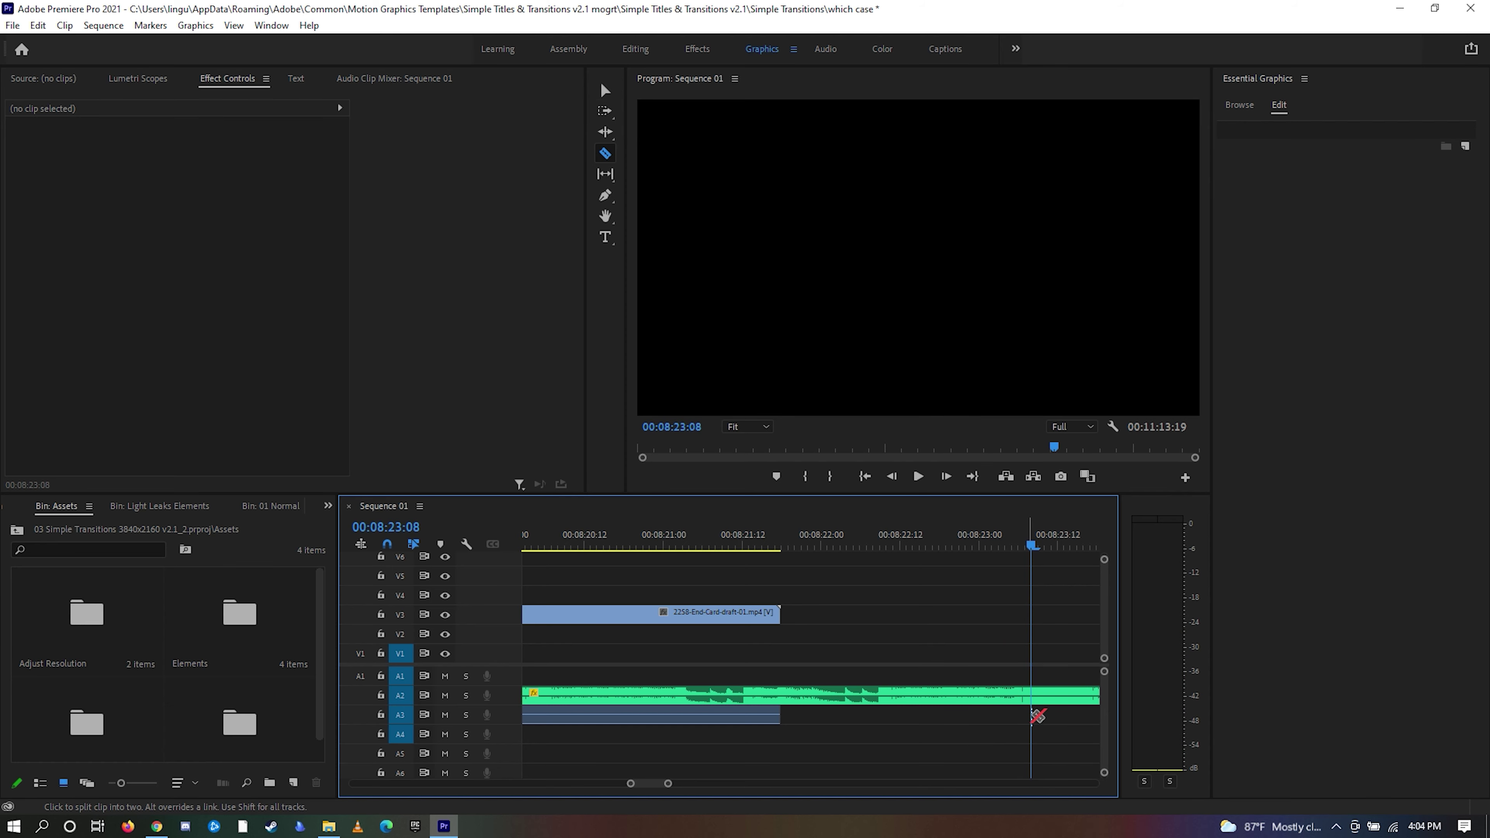
click(1034, 704)
- Apply an Exponential Fade audio transition to the end of the A2 music
click(1210, 167)
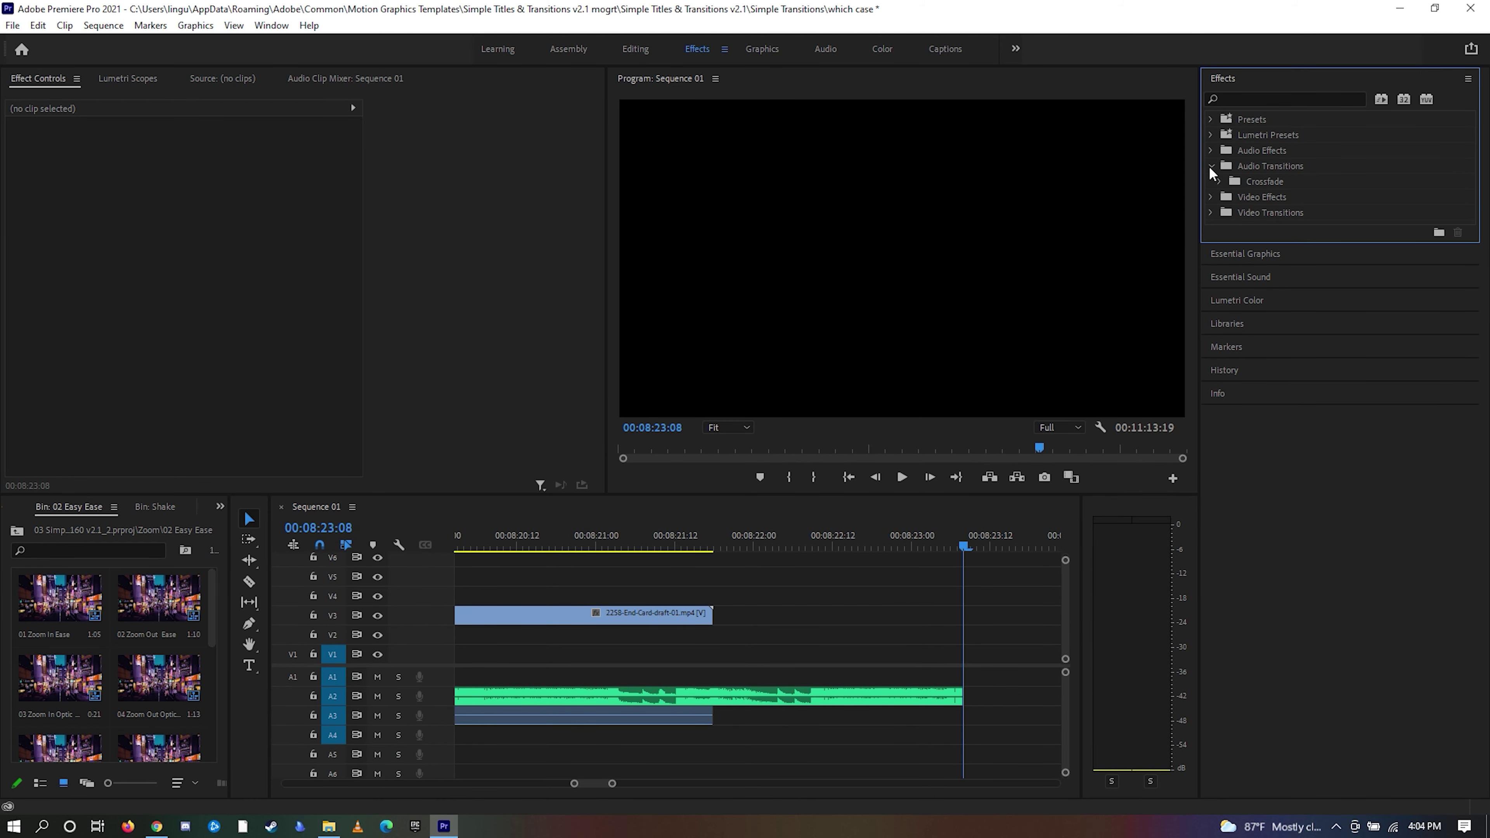
click(1220, 180)
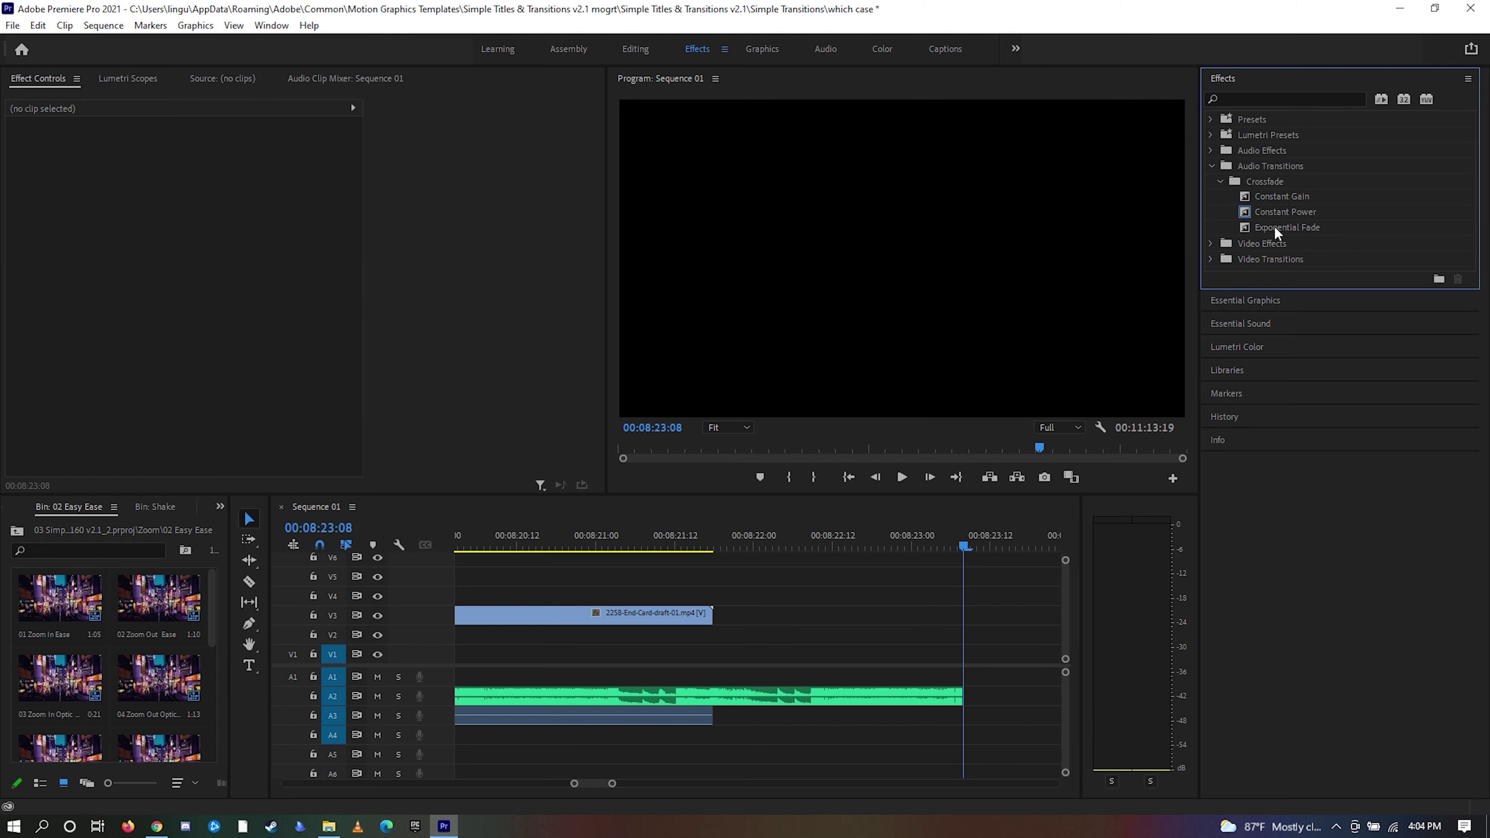
drag(1290, 228, 962, 697)
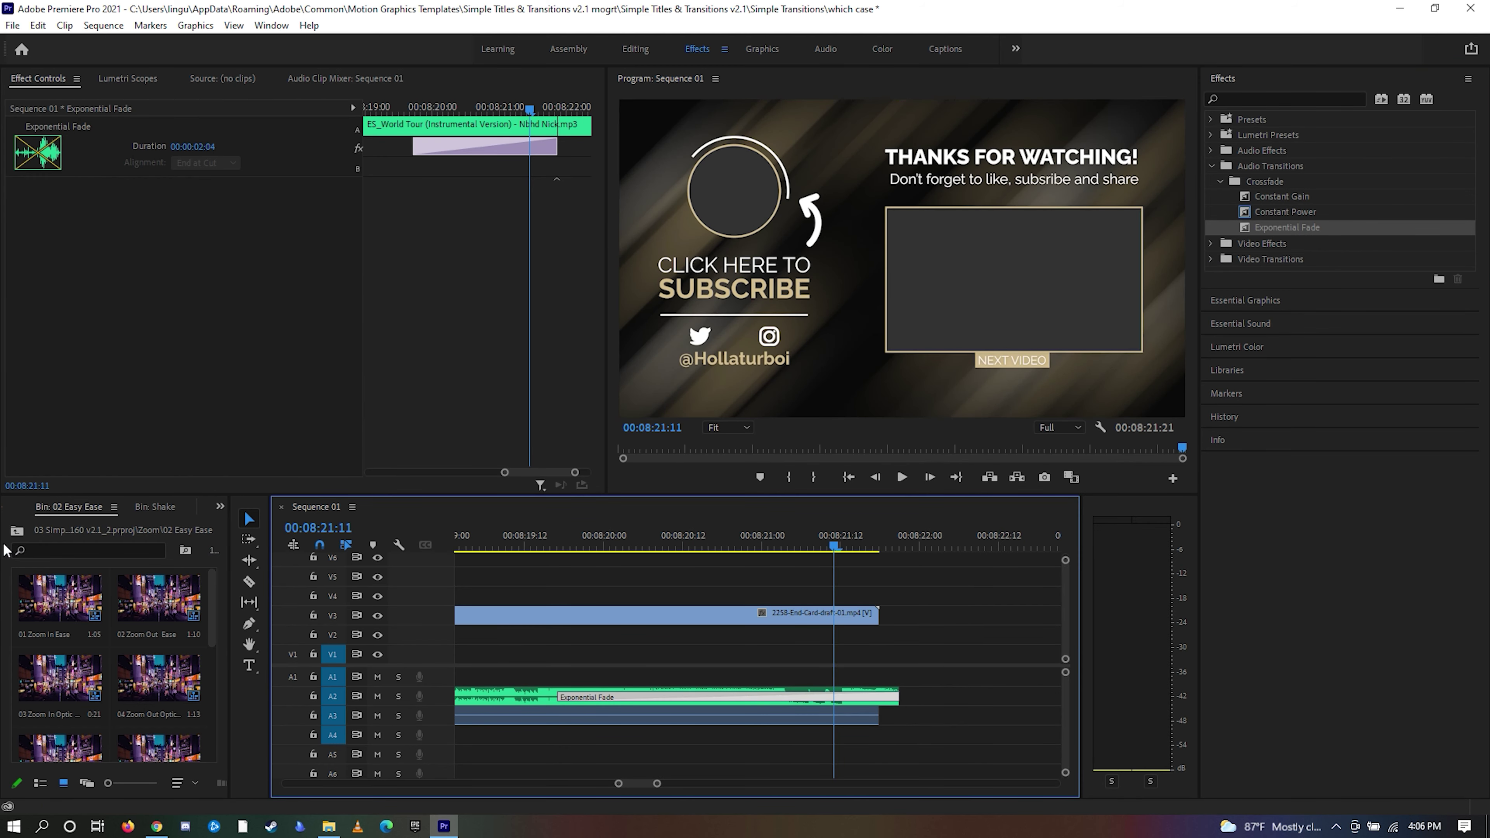
- Add the 02 Fade Blur Flash preset with its Fade Woosh sound over the end card's end and play it back from about 00:08:20:00
click(17, 530)
double_click(149, 680)
click(605, 547)
key(space)
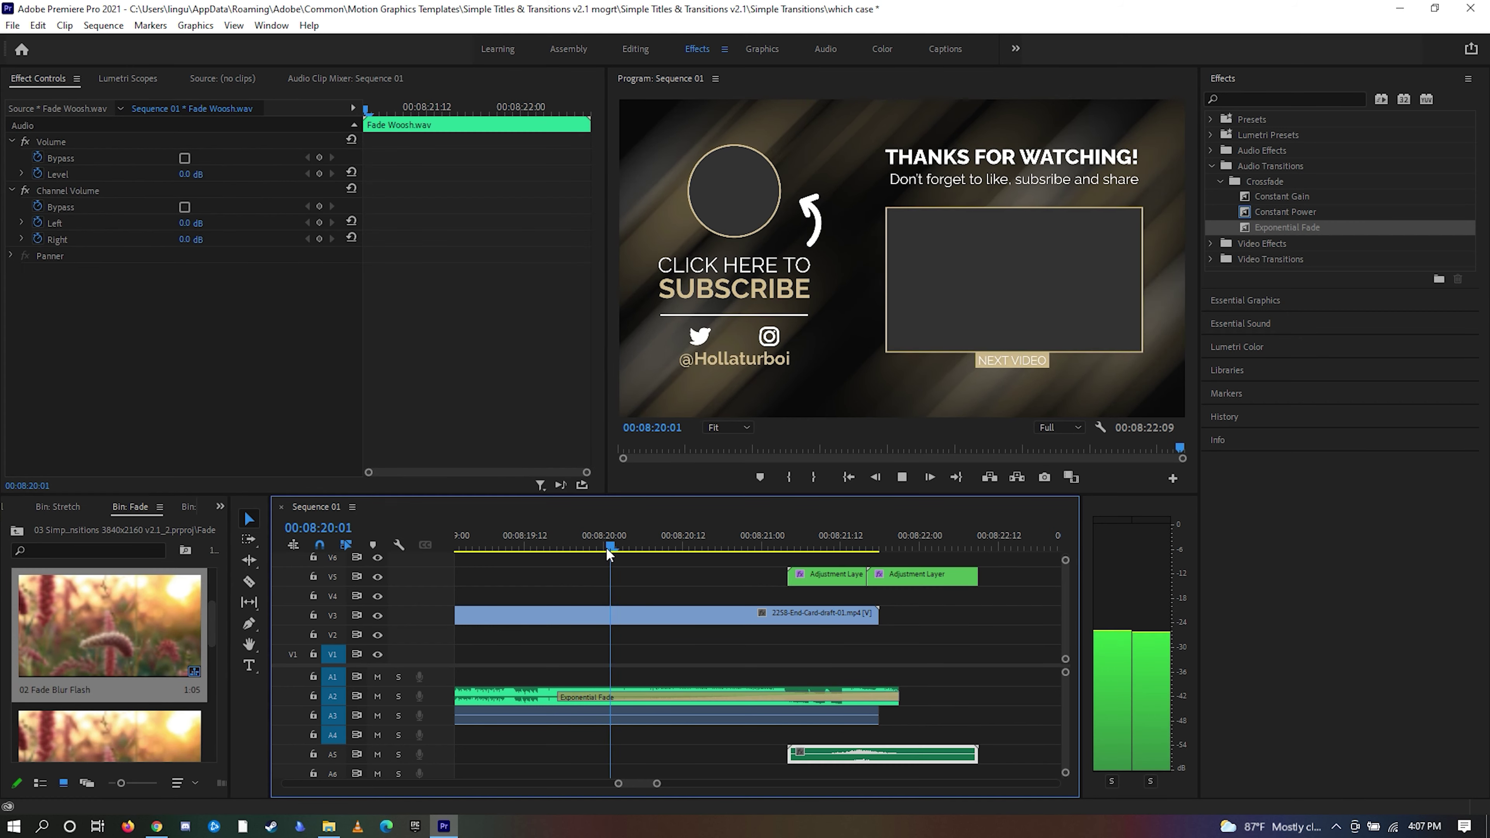